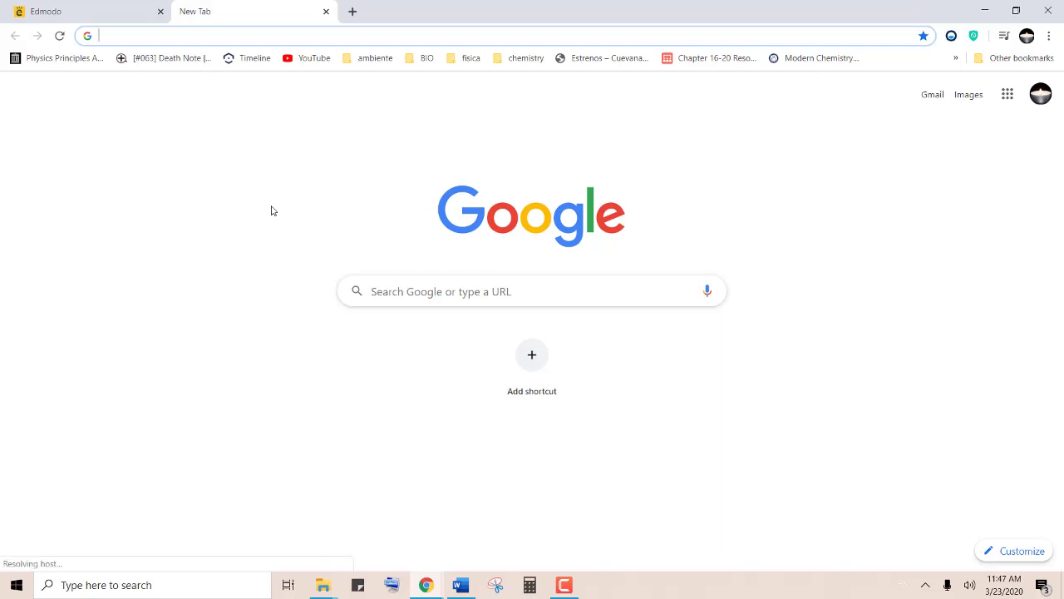
Load edmodo.com in the new Chrome tab using the address-bar autocomplete for 'ed'.
{"action": "left_click", "coordinate": [150, 38]}
{"action": "type", "text": "edmodo.com"}
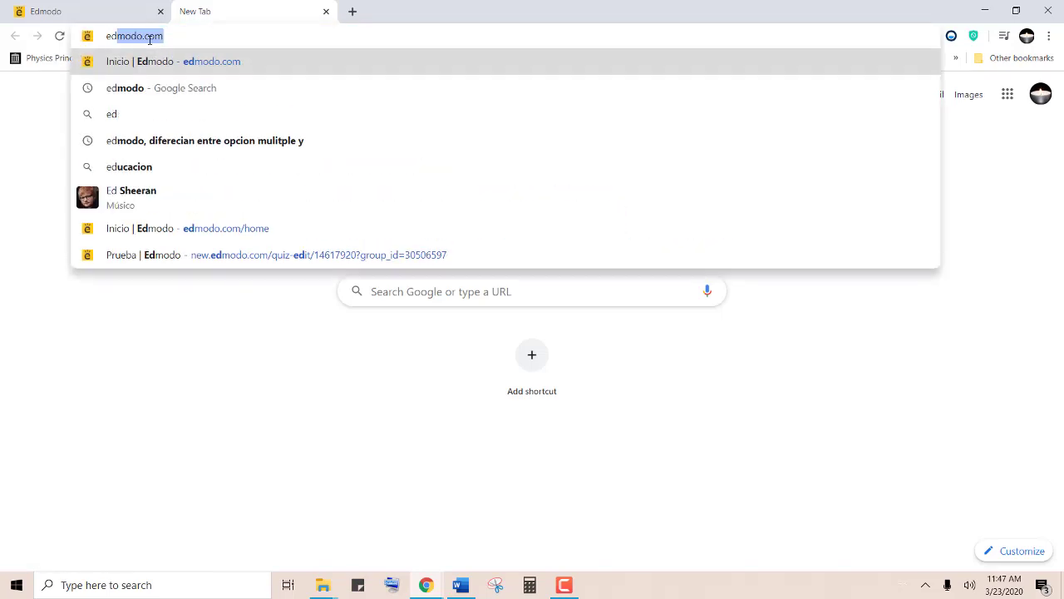
{"action": "key", "text": "Return"}
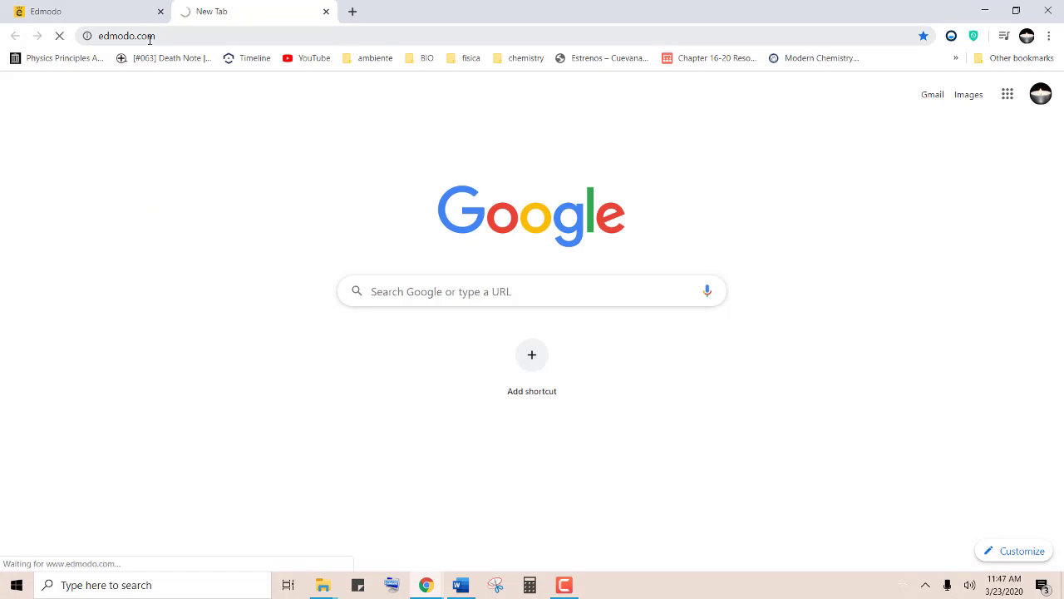
On the Edmodo tab, switch the site language to Español from the footer dropdown.
{"action": "left_click", "coordinate": [117, 15]}
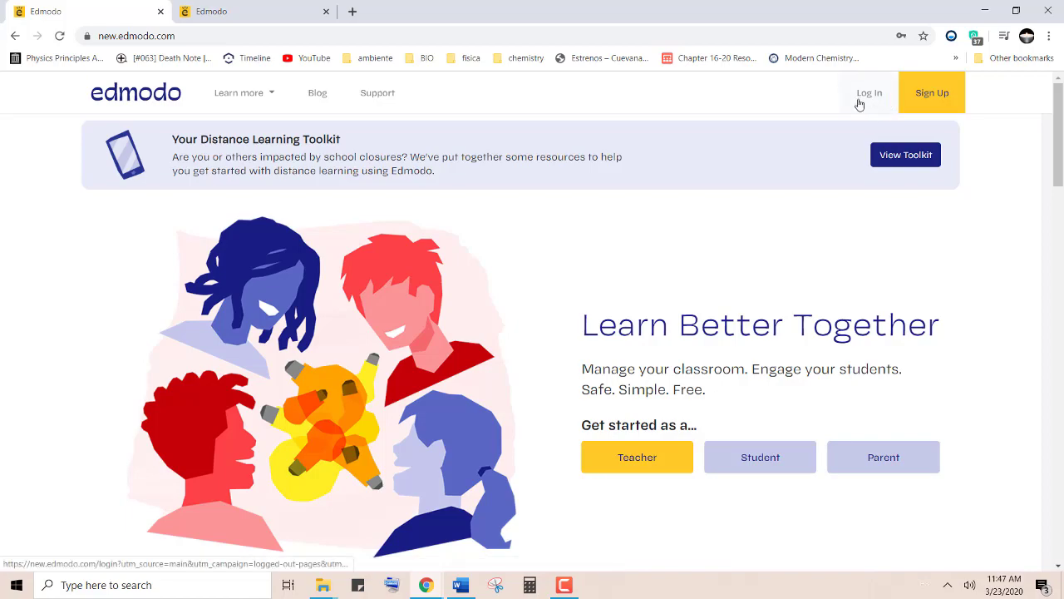
{"action": "scroll", "coordinate": [314, 294], "scroll_direction": "down", "scroll_amount": 1}
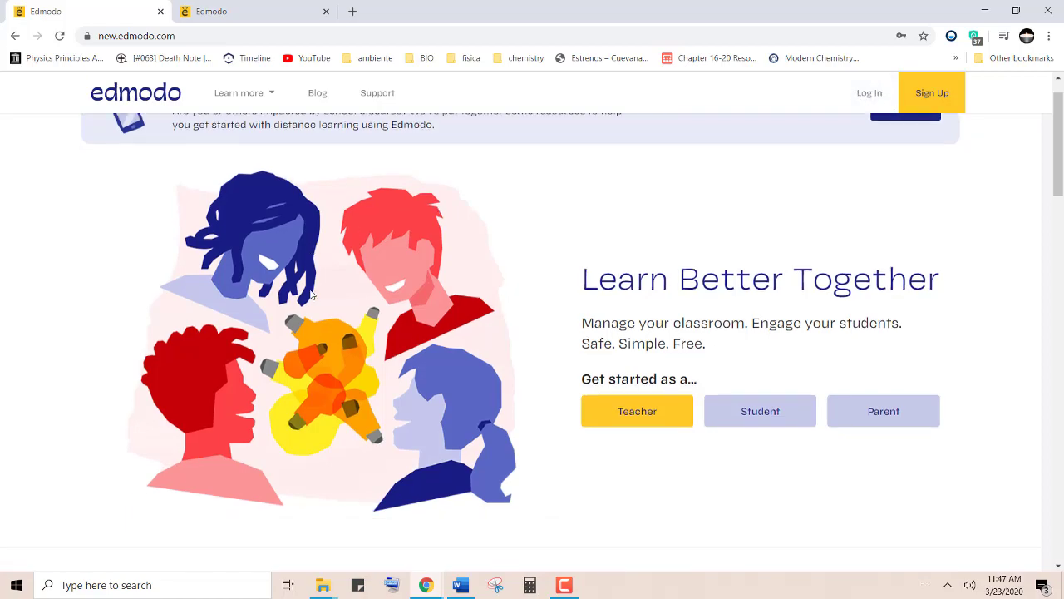
{"action": "scroll", "coordinate": [310, 300], "scroll_direction": "down", "scroll_amount": 15}
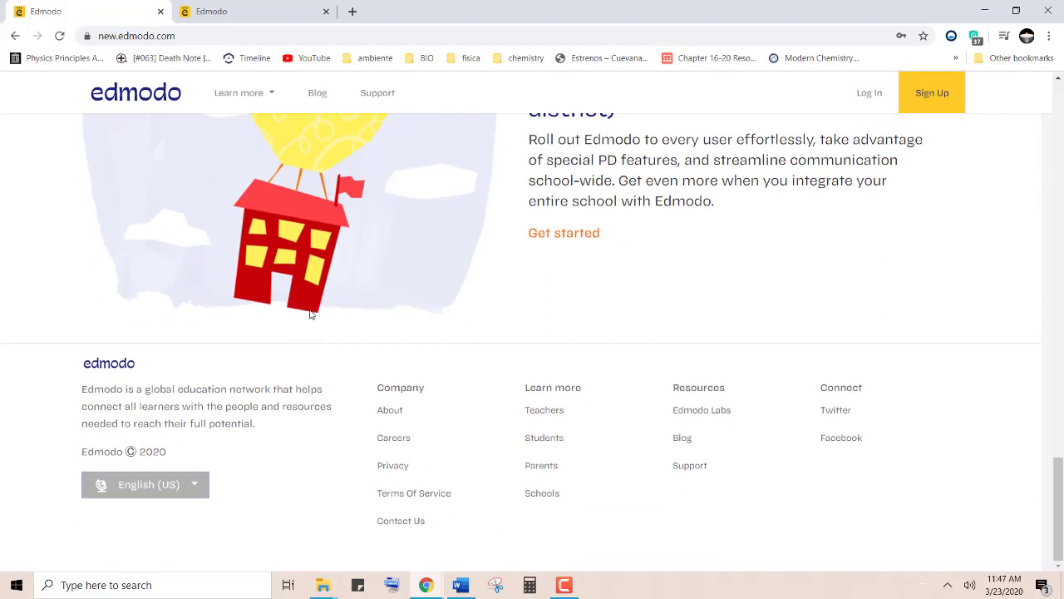
{"action": "left_click", "coordinate": [184, 484]}
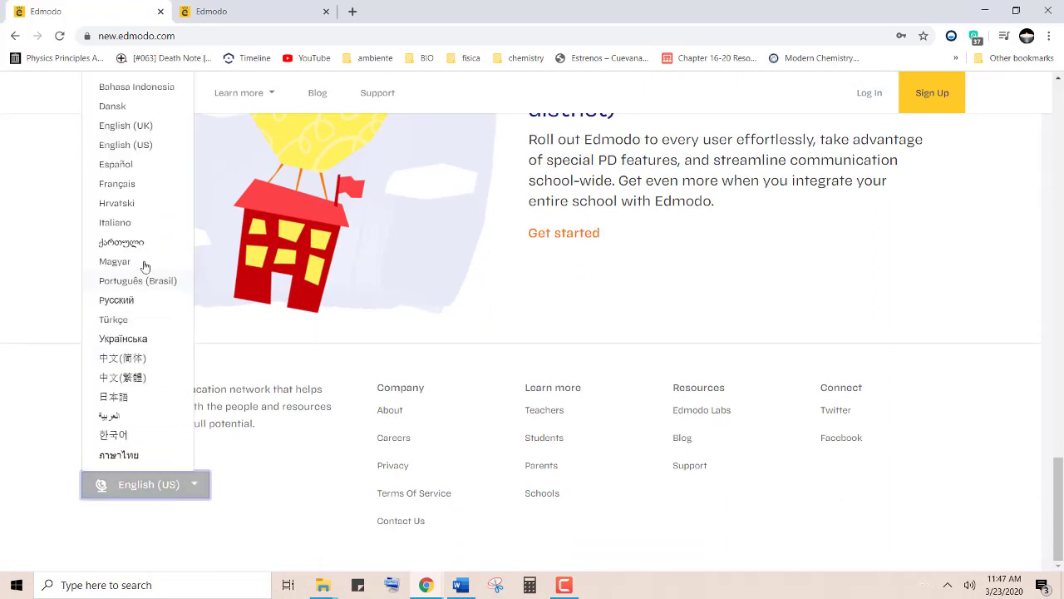
{"action": "left_click", "coordinate": [157, 170]}
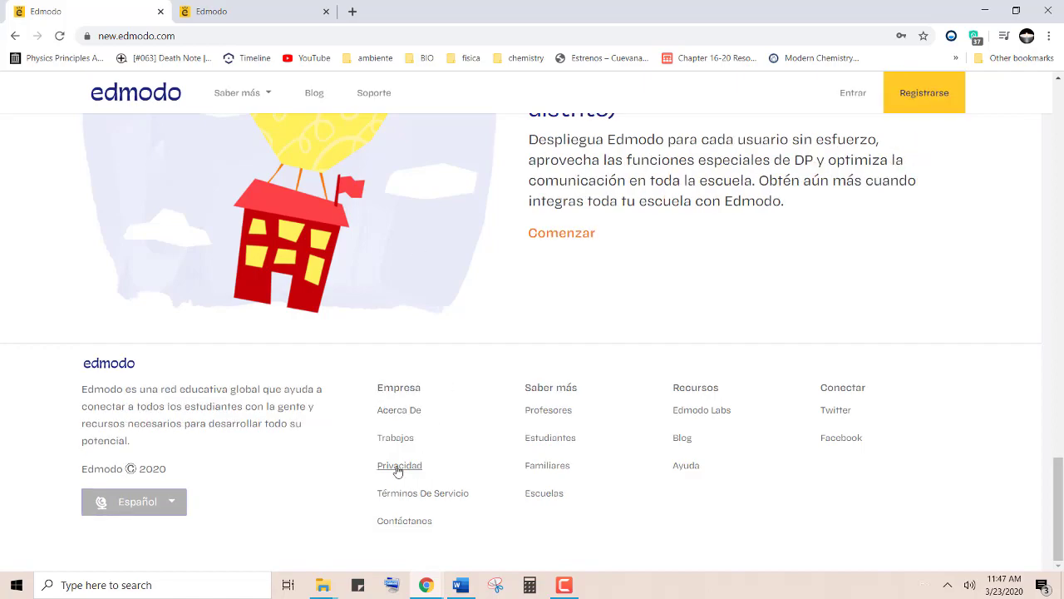
Go to the Entrar login page.
{"action": "scroll", "coordinate": [748, 266], "scroll_direction": "up", "scroll_amount": 8}
{"action": "scroll", "coordinate": [748, 266], "scroll_direction": "up", "scroll_amount": 5}
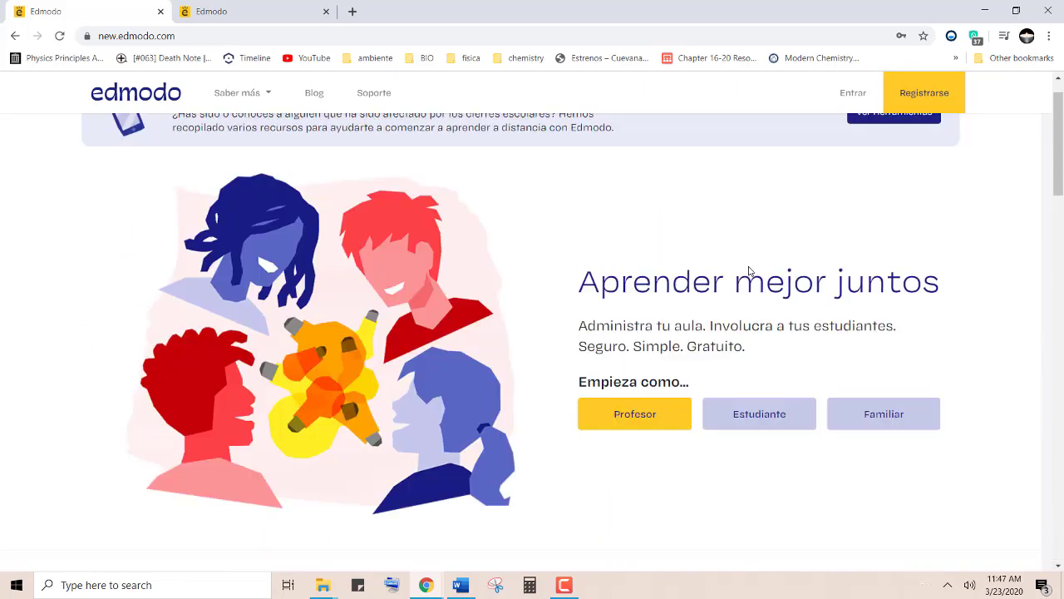
{"action": "left_click", "coordinate": [848, 108]}
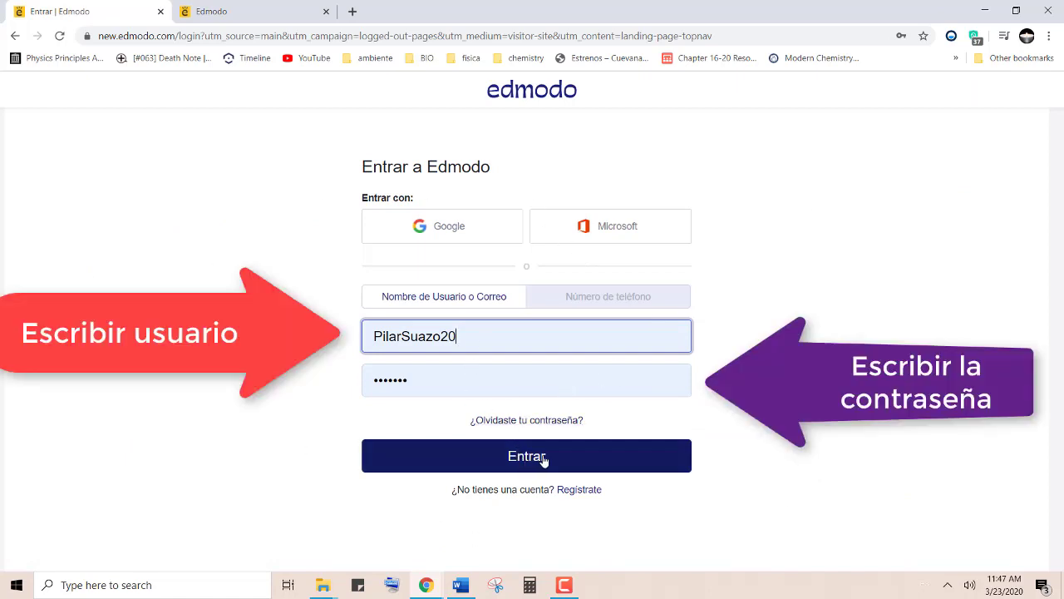
Log in to the student account with the saved username and password.
{"action": "left_click", "coordinate": [516, 341]}
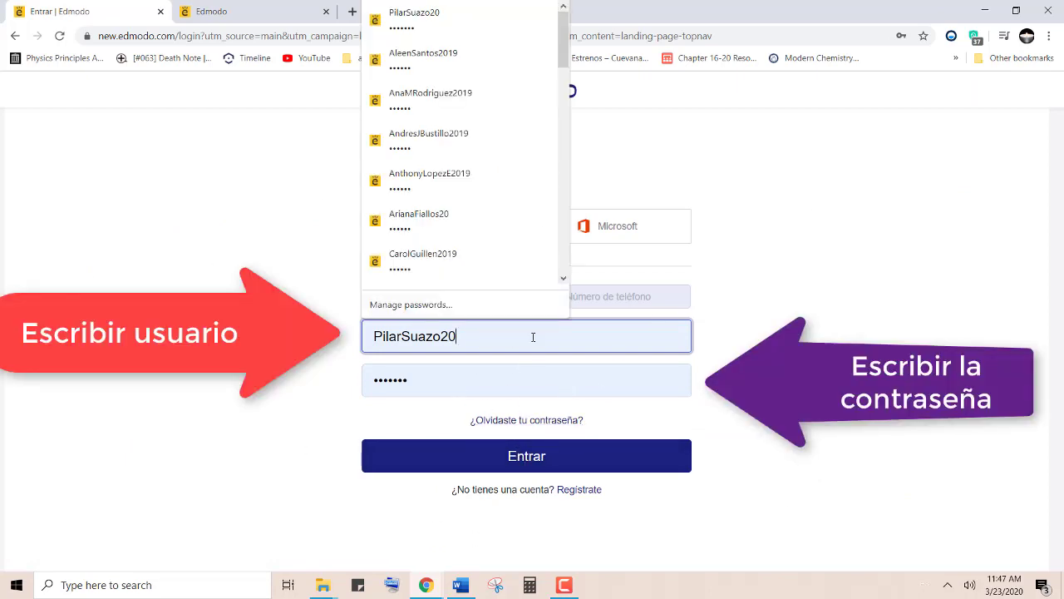
{"action": "left_click", "coordinate": [620, 455]}
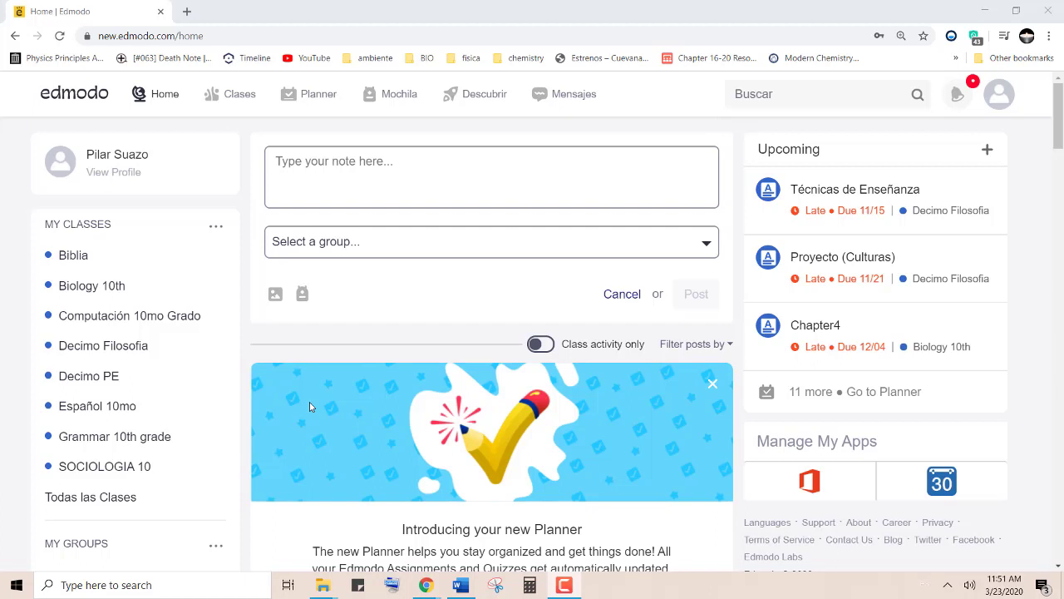
Open Clases and look over the class cards and the '...' and '+' menus.
{"action": "left_click", "coordinate": [226, 98]}
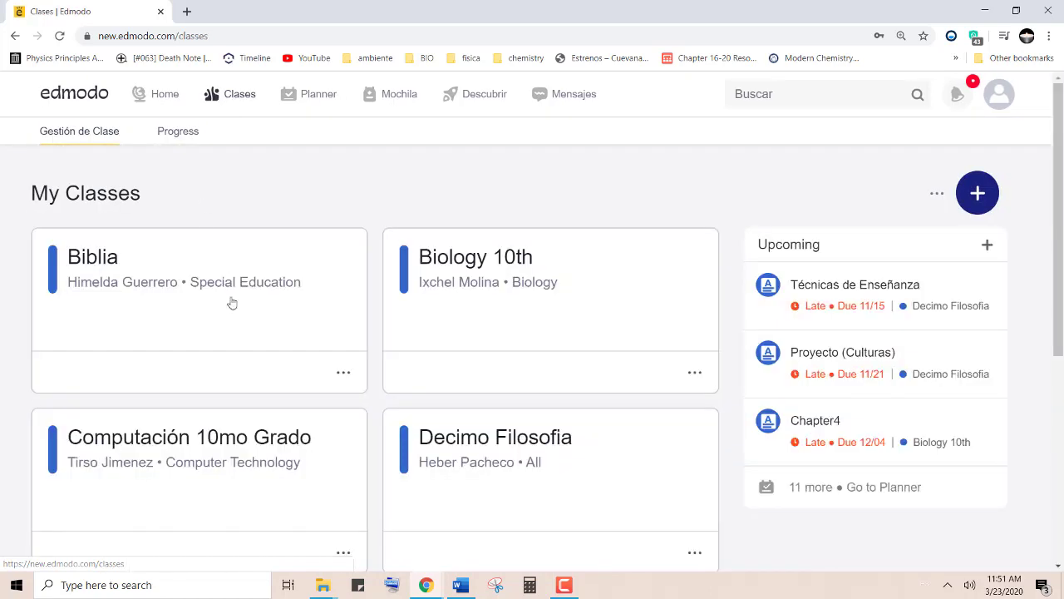
{"action": "scroll", "coordinate": [233, 304], "scroll_direction": "down", "scroll_amount": 5}
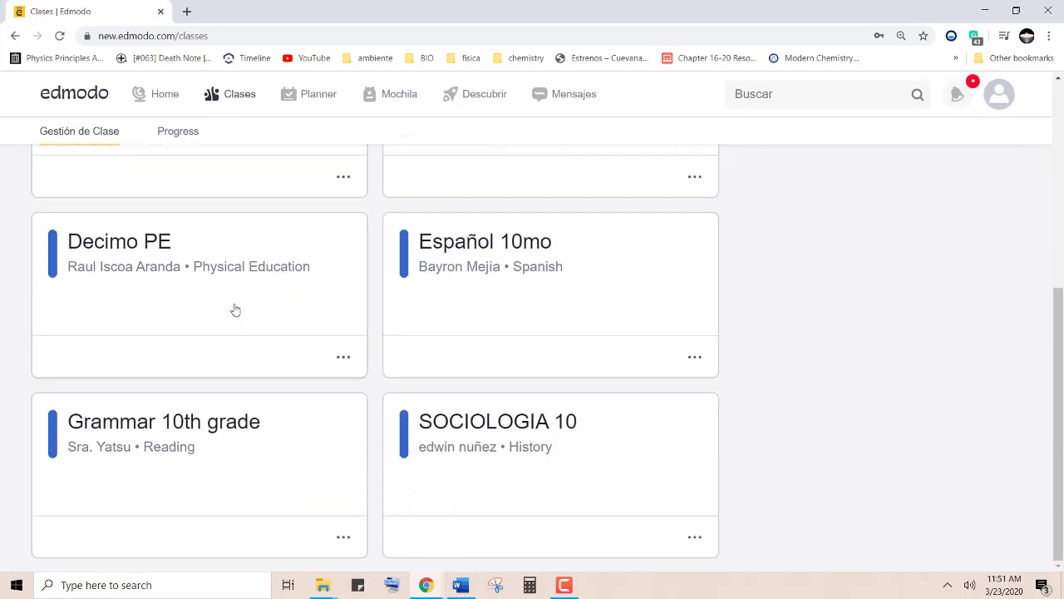
{"action": "scroll", "coordinate": [234, 309], "scroll_direction": "up", "scroll_amount": 5}
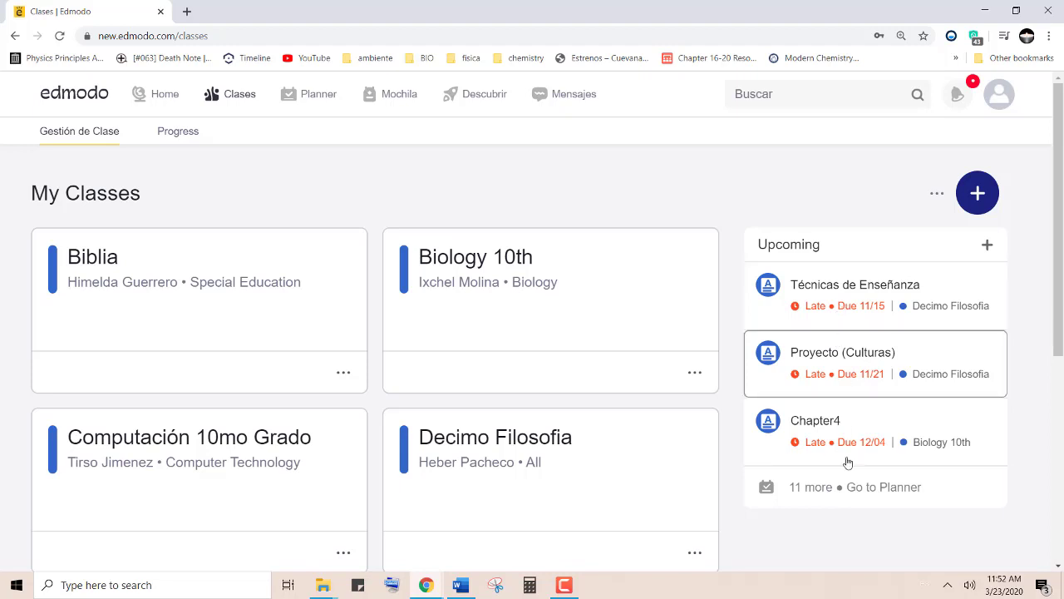
{"action": "left_click", "coordinate": [938, 198]}
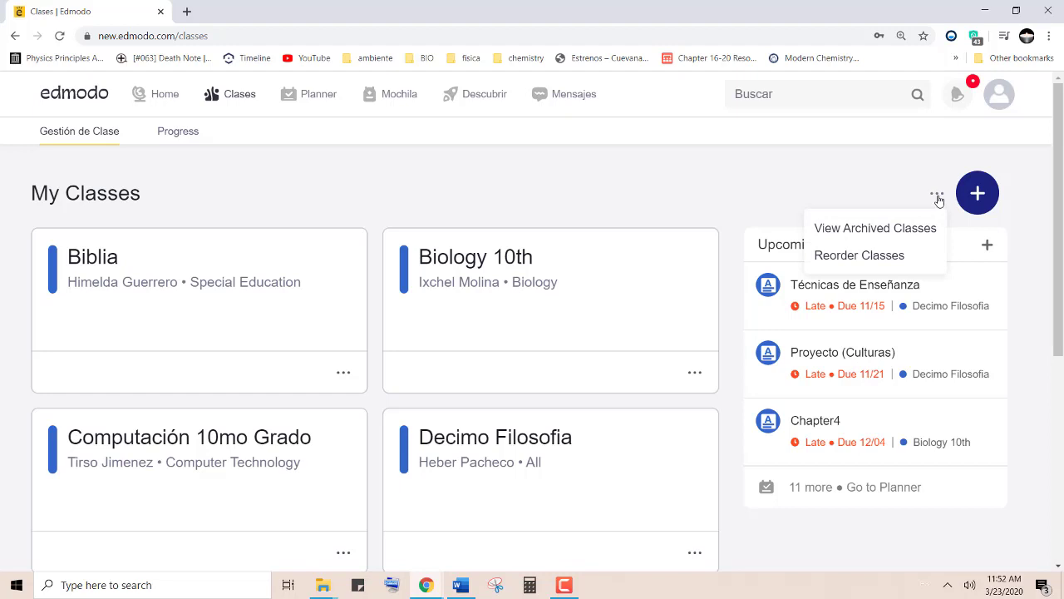
{"action": "left_click", "coordinate": [978, 195]}
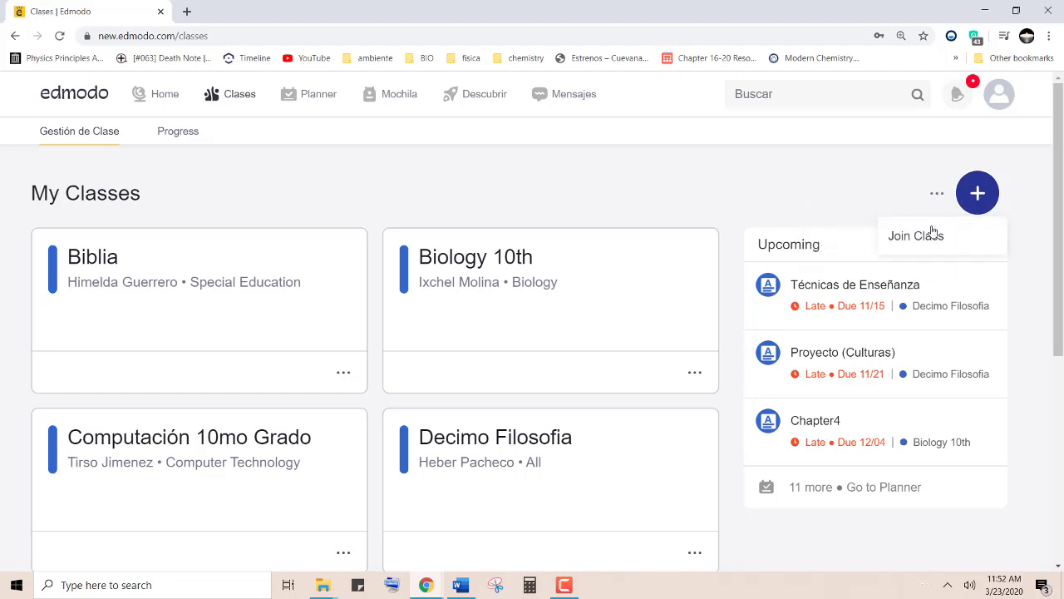
{"action": "left_click", "coordinate": [937, 194]}
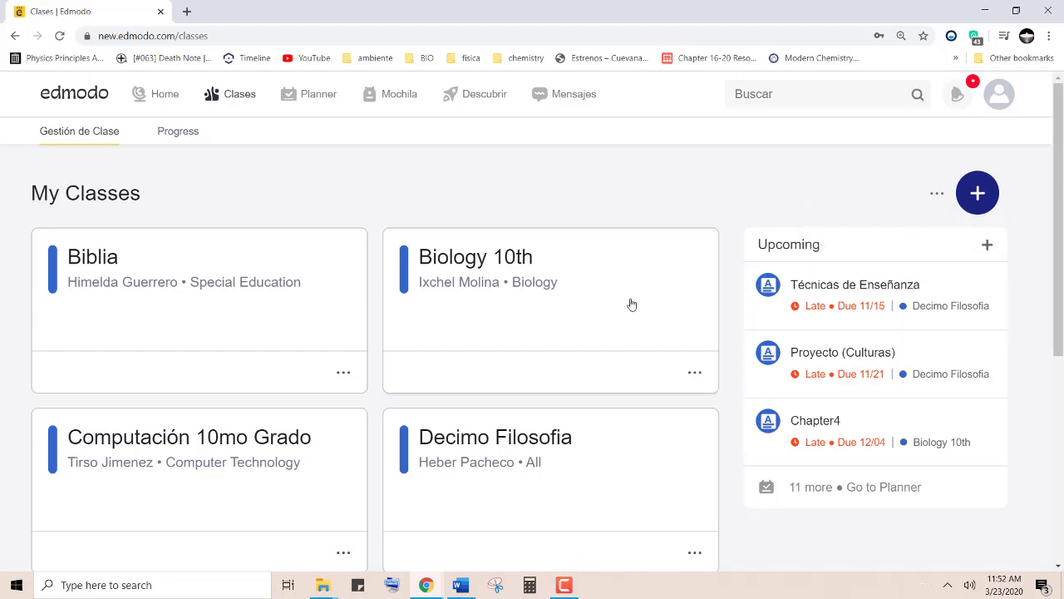
{"action": "scroll", "coordinate": [587, 304], "scroll_direction": "down", "scroll_amount": 2}
{"action": "scroll", "coordinate": [587, 307], "scroll_direction": "down", "scroll_amount": 3}
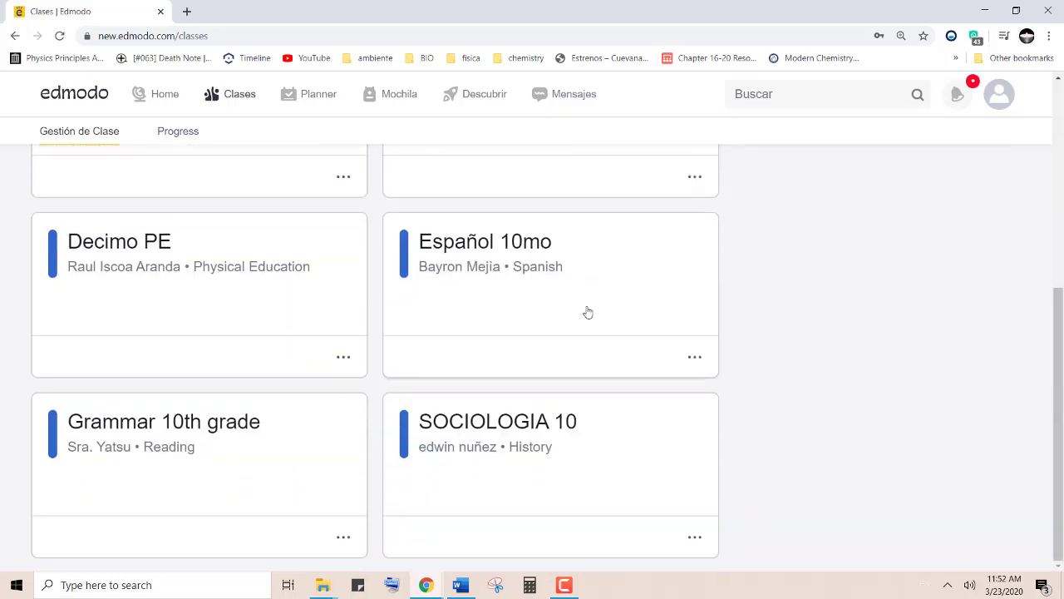
{"action": "scroll", "coordinate": [587, 308], "scroll_direction": "up", "scroll_amount": 5}
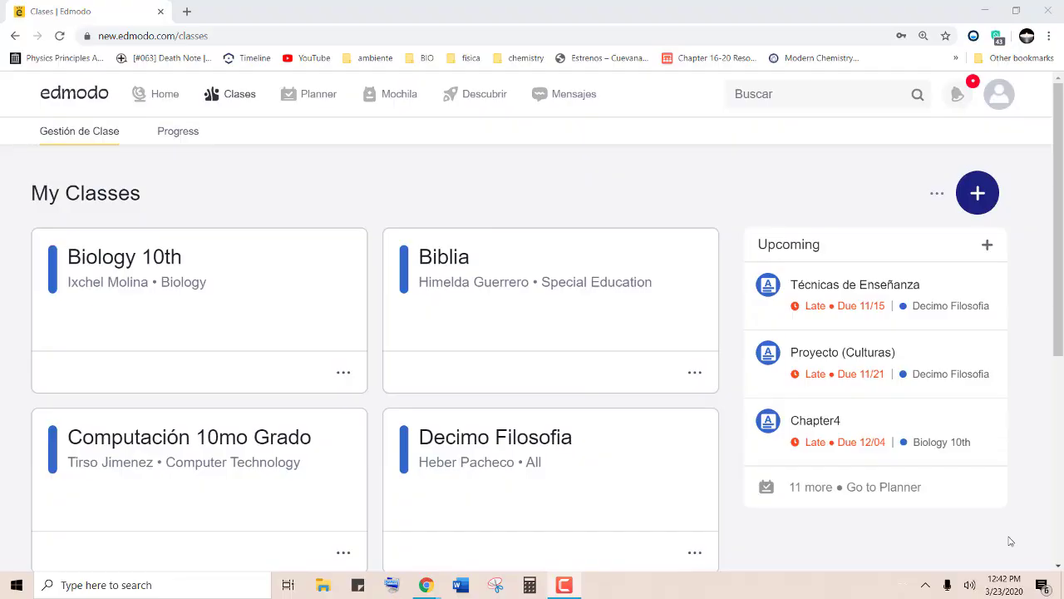
Reorder classes: SOCIOLOGIA 10 first, Biblia after Computación 10mo Grado, and save.
{"action": "left_click", "coordinate": [937, 193]}
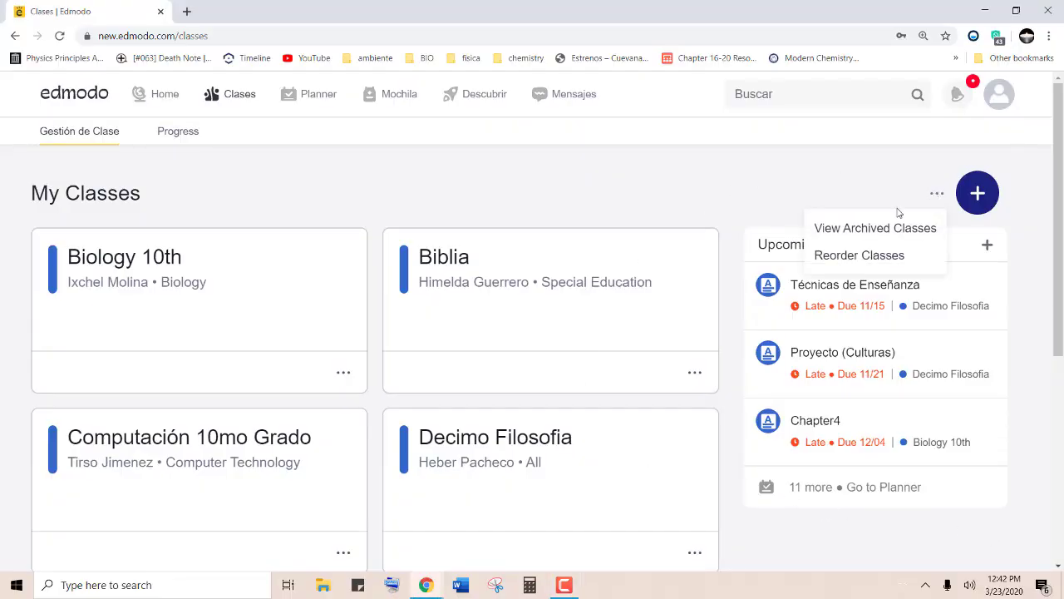
{"action": "left_click", "coordinate": [854, 257]}
{"action": "scroll", "coordinate": [464, 514], "scroll_direction": "down", "scroll_amount": 5}
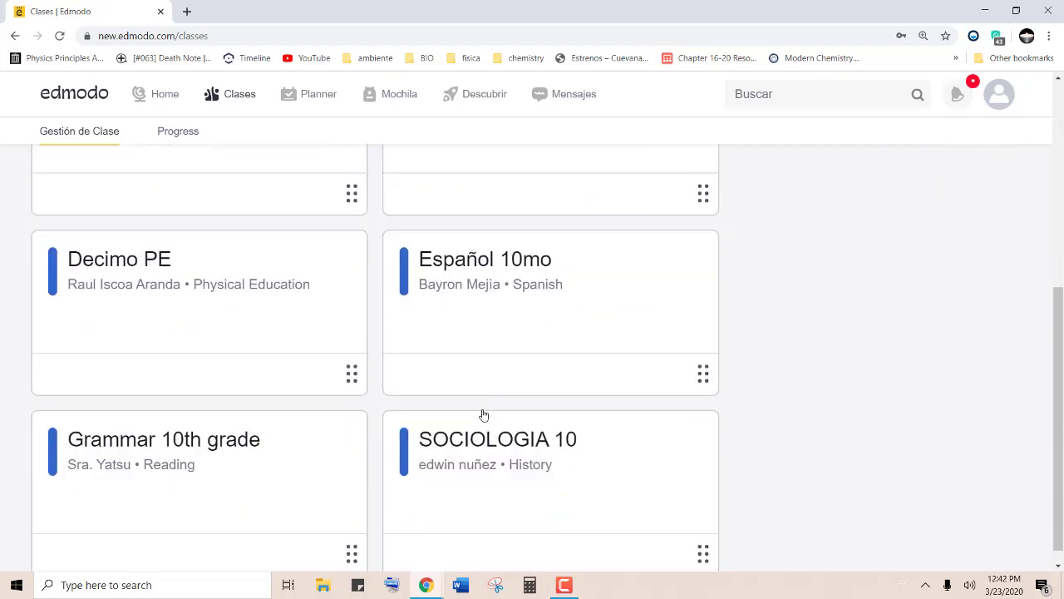
{"action": "left_click_drag", "start_coordinate": [506, 440], "coordinate": [148, 290]}
{"action": "left_click_drag", "start_coordinate": [256, 495], "coordinate": [575, 489]}
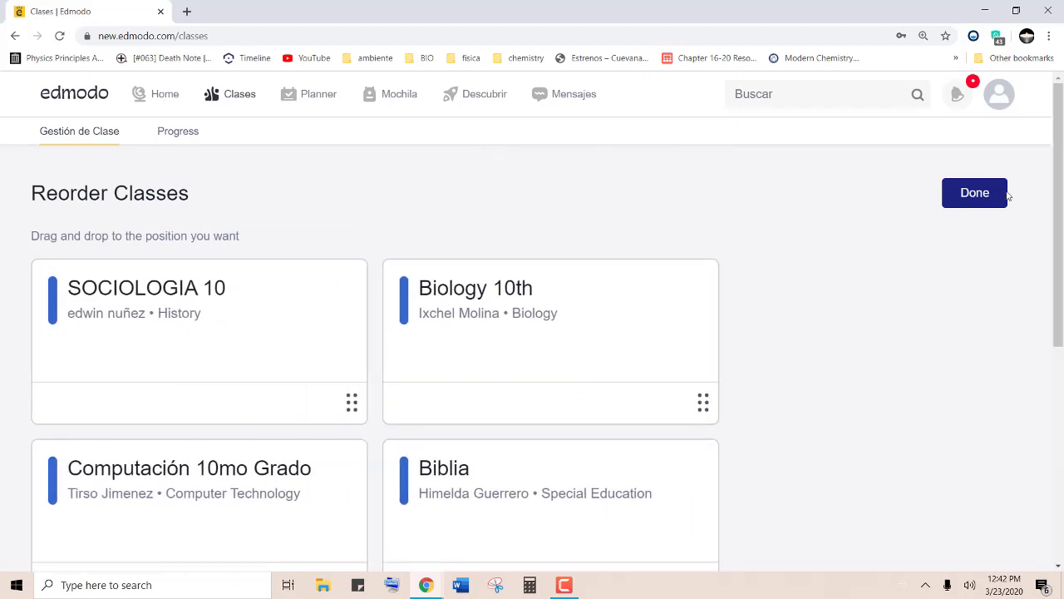
{"action": "left_click", "coordinate": [966, 198]}
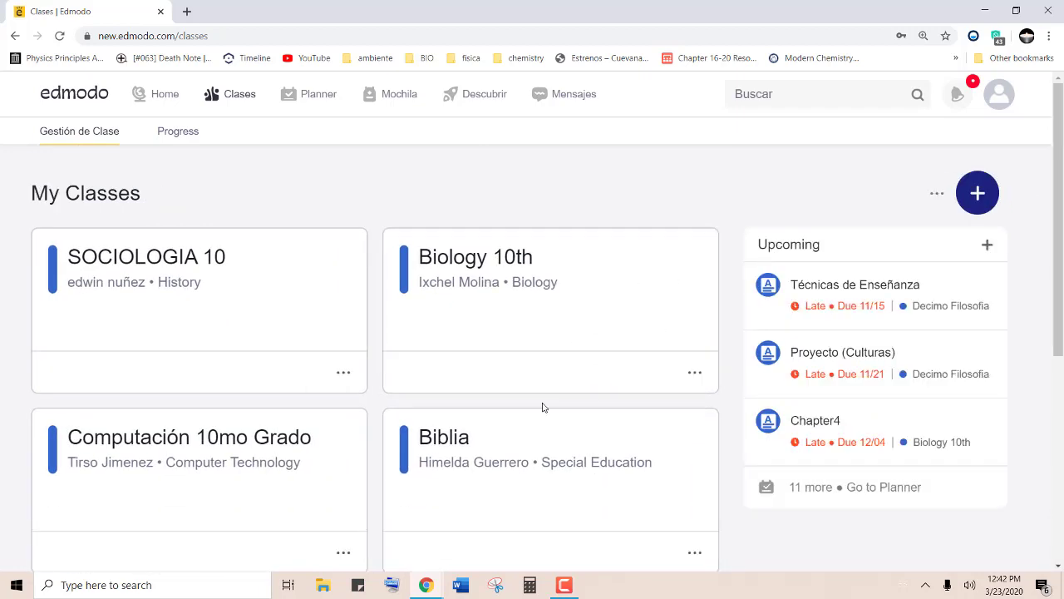
Try joining a class with code 23, which is rejected as invalid.
{"action": "left_click", "coordinate": [967, 198]}
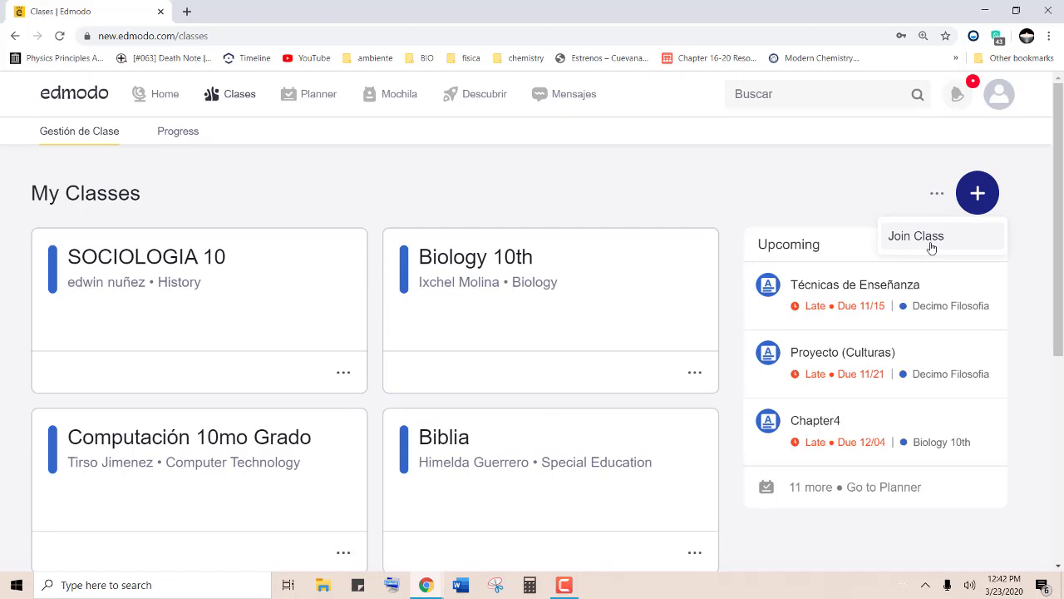
{"action": "left_click", "coordinate": [916, 236]}
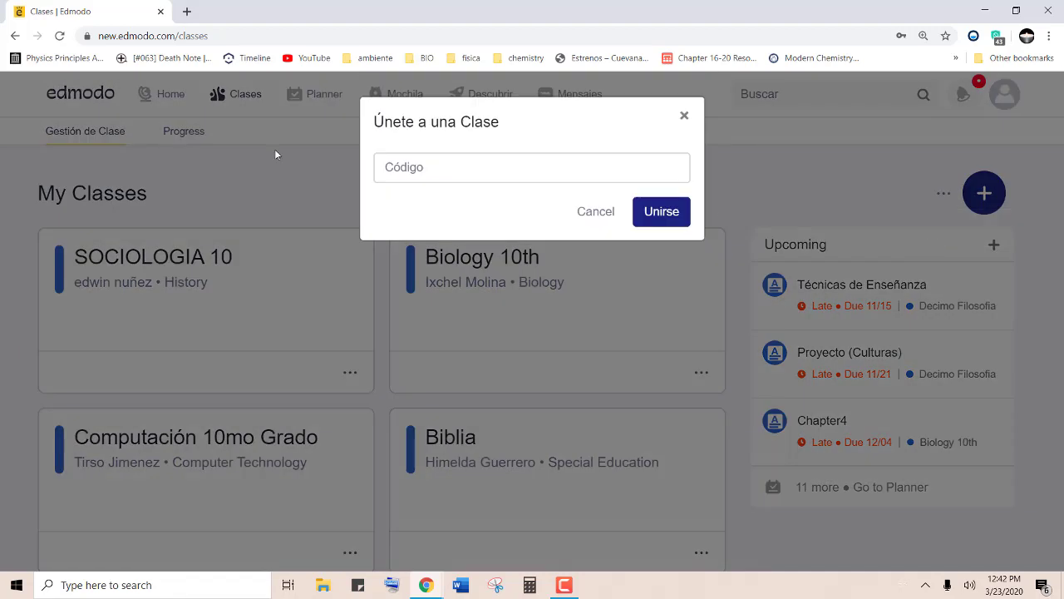
{"action": "left_click", "coordinate": [455, 166]}
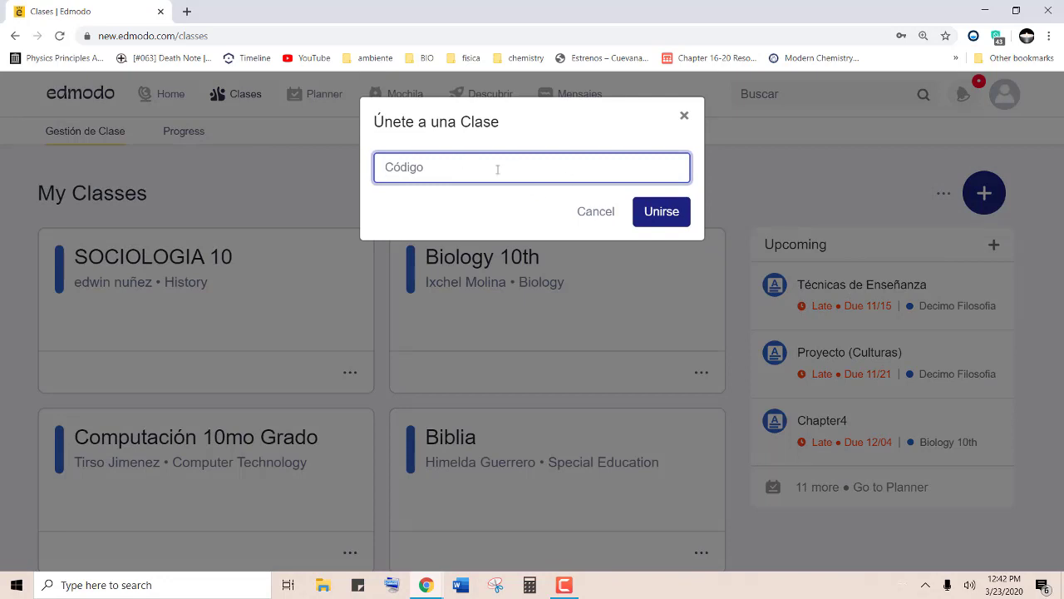
{"action": "type", "text": "23rfe4"}
{"action": "left_click", "coordinate": [646, 209]}
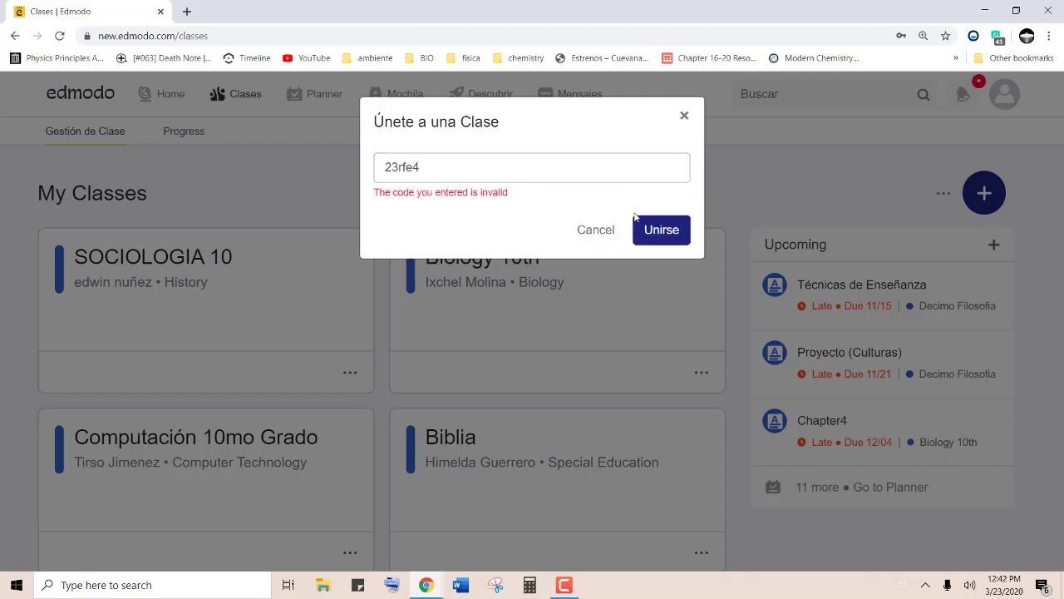
{"action": "left_click", "coordinate": [605, 237]}
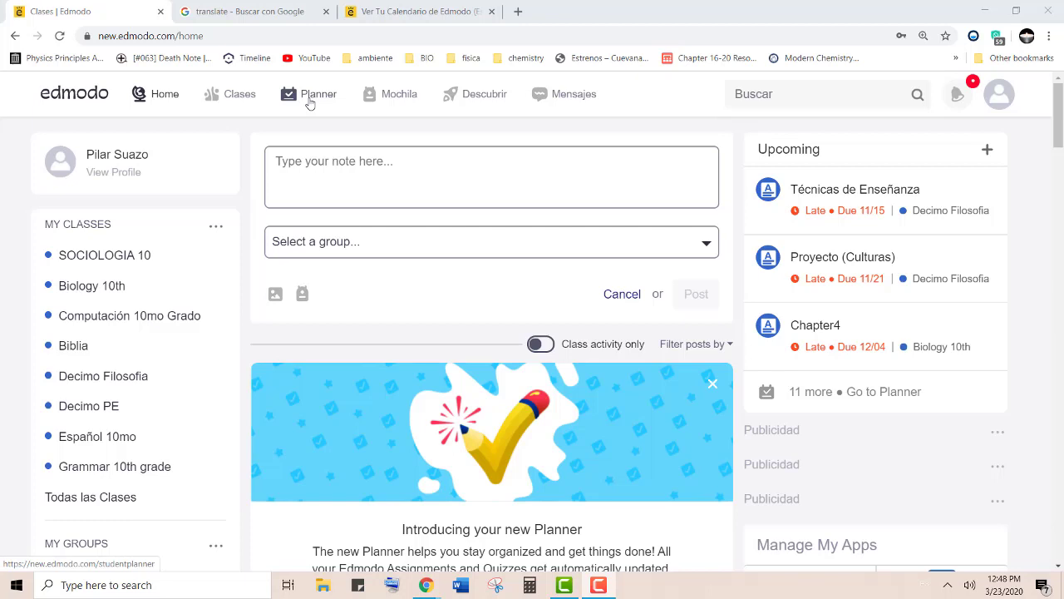
Start a new Planner task titled 'Psalm 91' for the Biblia class.
{"action": "left_click", "coordinate": [310, 99]}
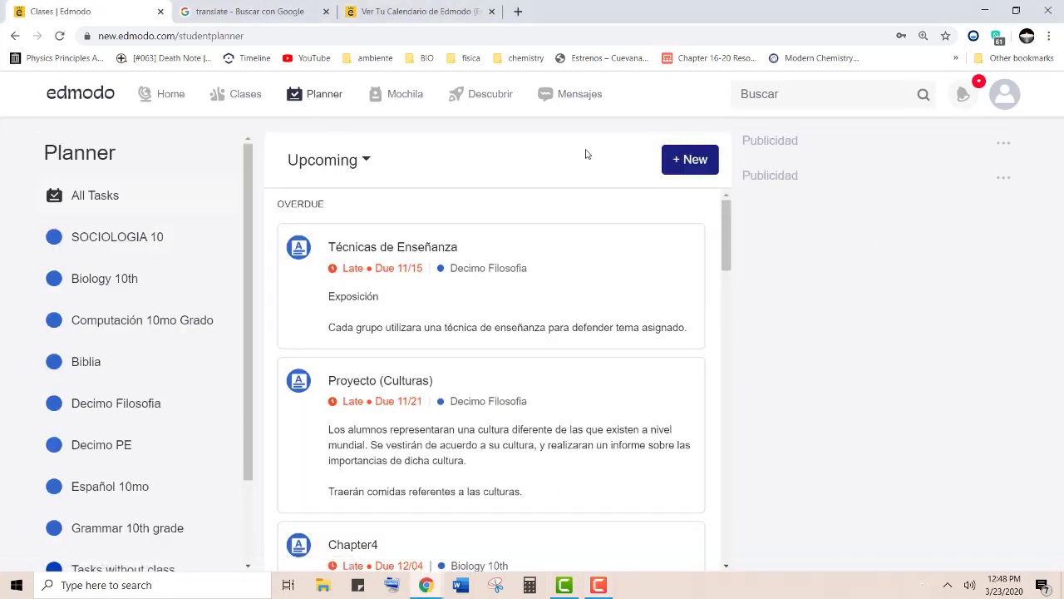
{"action": "left_click", "coordinate": [675, 166]}
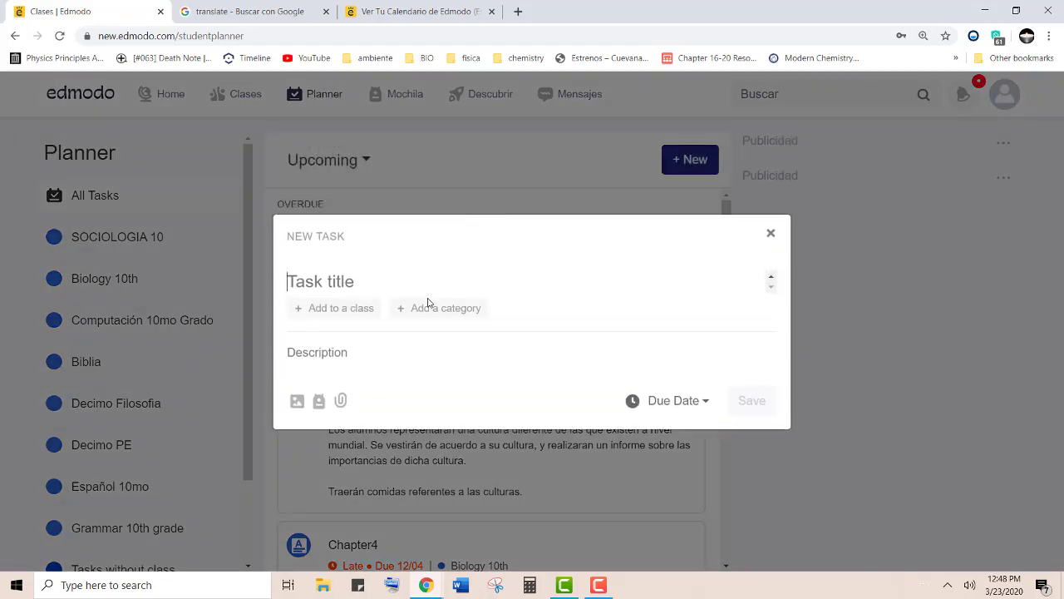
{"action": "type", "text": "P"}
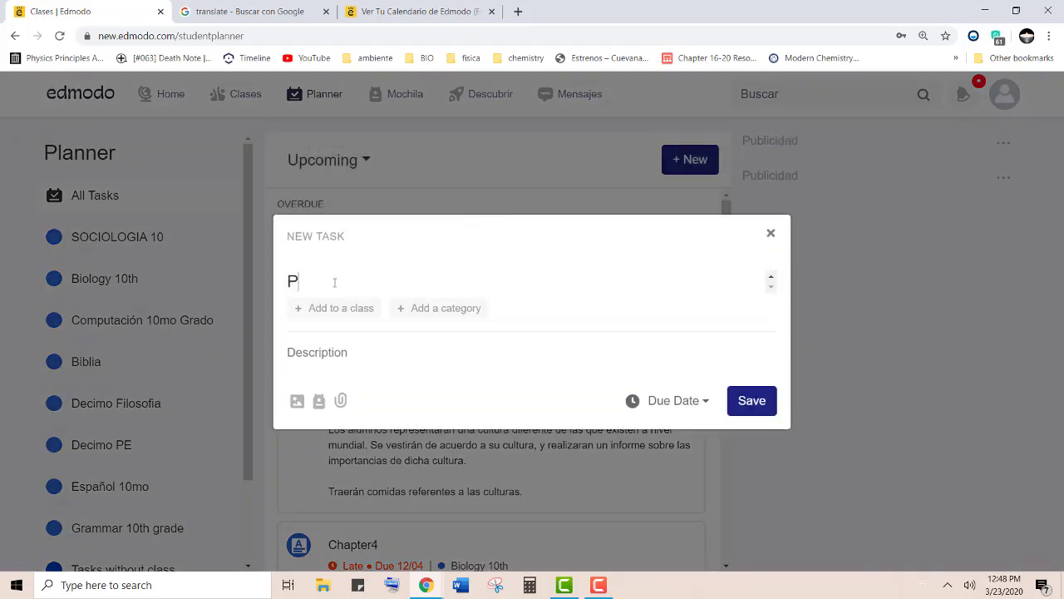
{"action": "type", "text": "salm 91"}
{"action": "left_click", "coordinate": [324, 309]}
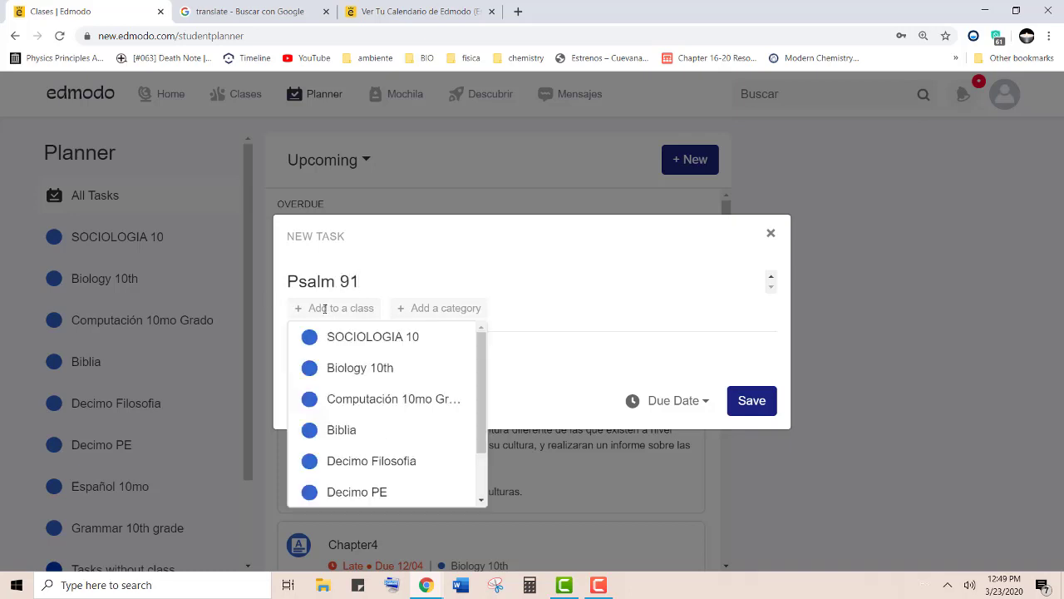
{"action": "left_click", "coordinate": [379, 429]}
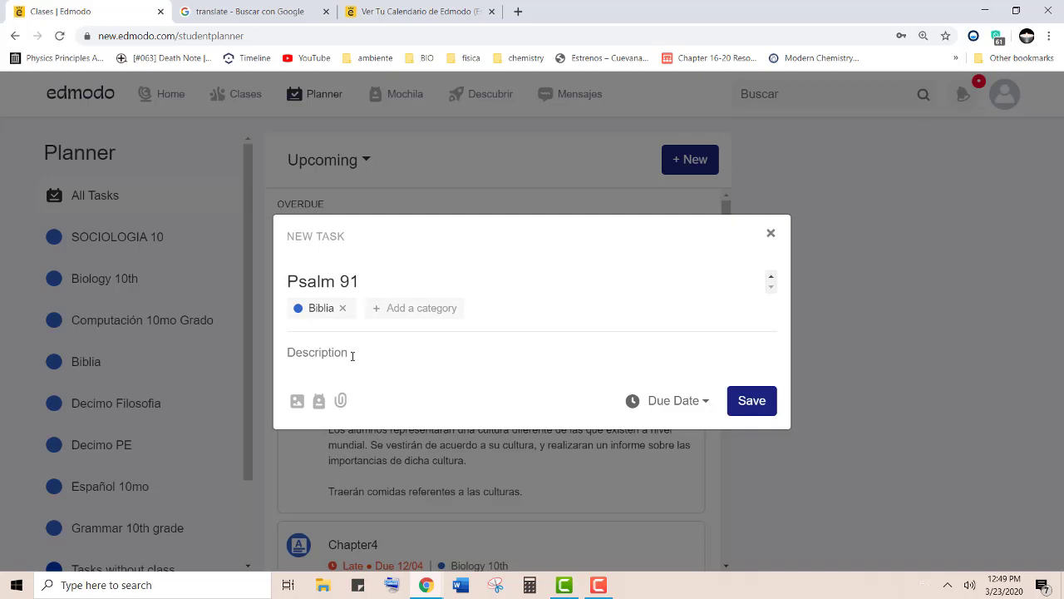
Paste the description 'group #1 memorize Psalm 91', set due Tomorrow (March 24), and save.
{"action": "type", "text": "group #1 memorize Psalm 91"}
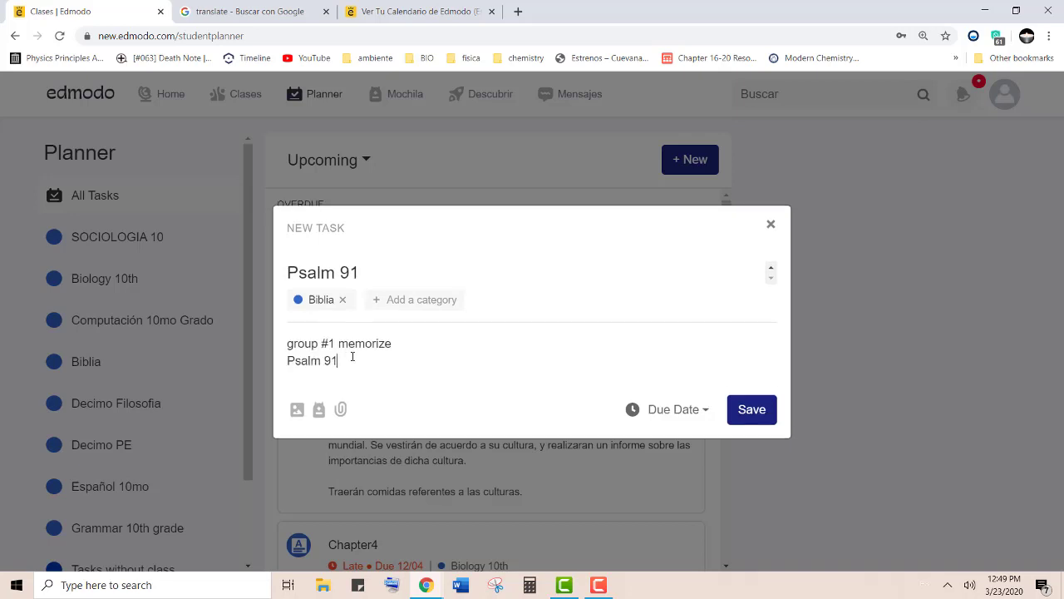
{"action": "left_click", "coordinate": [340, 409]}
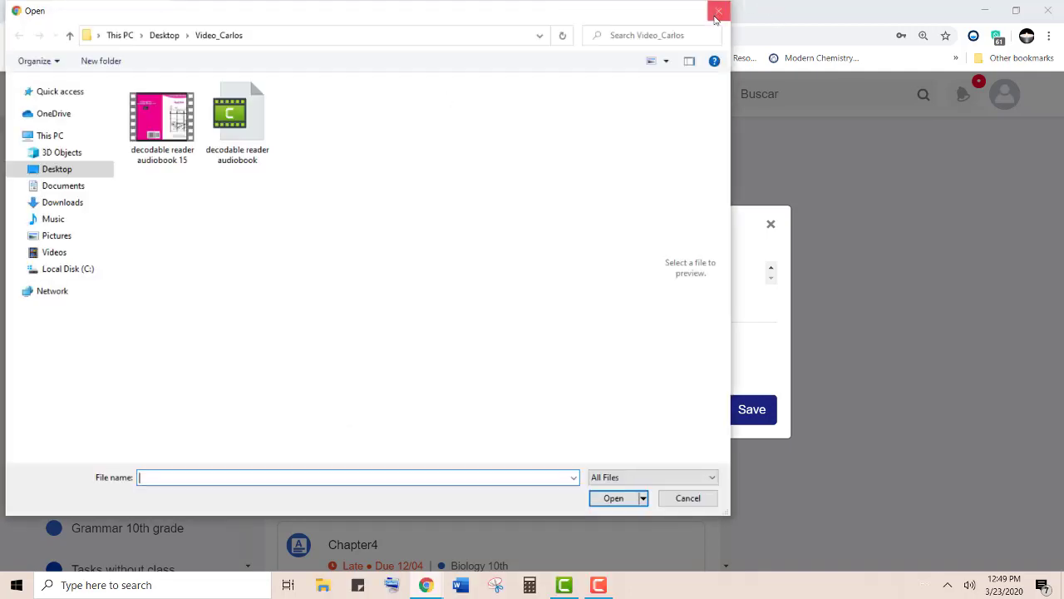
{"action": "key", "text": "Escape"}
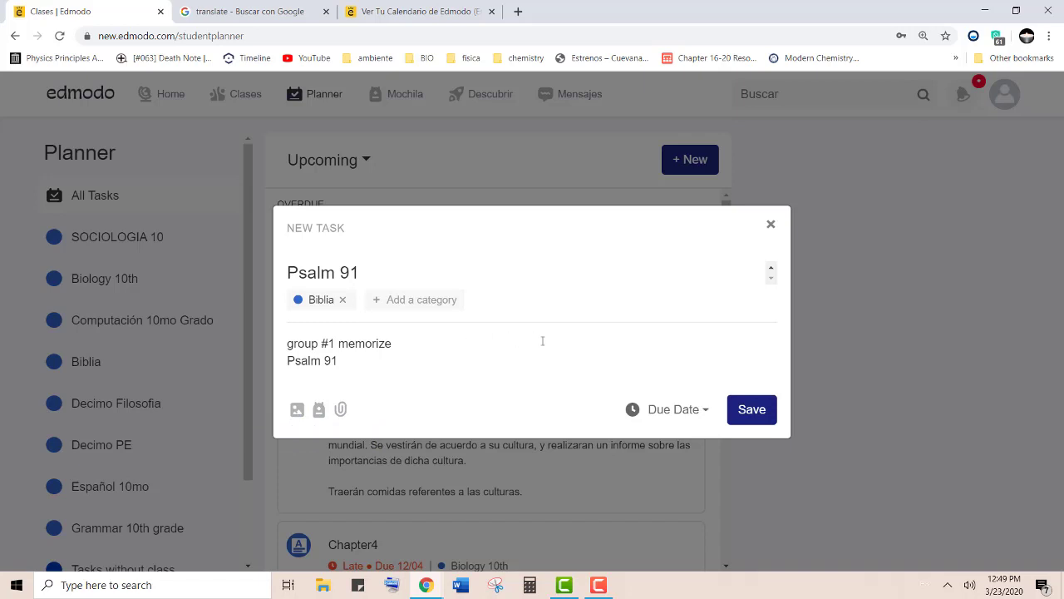
{"action": "left_click", "coordinate": [674, 409]}
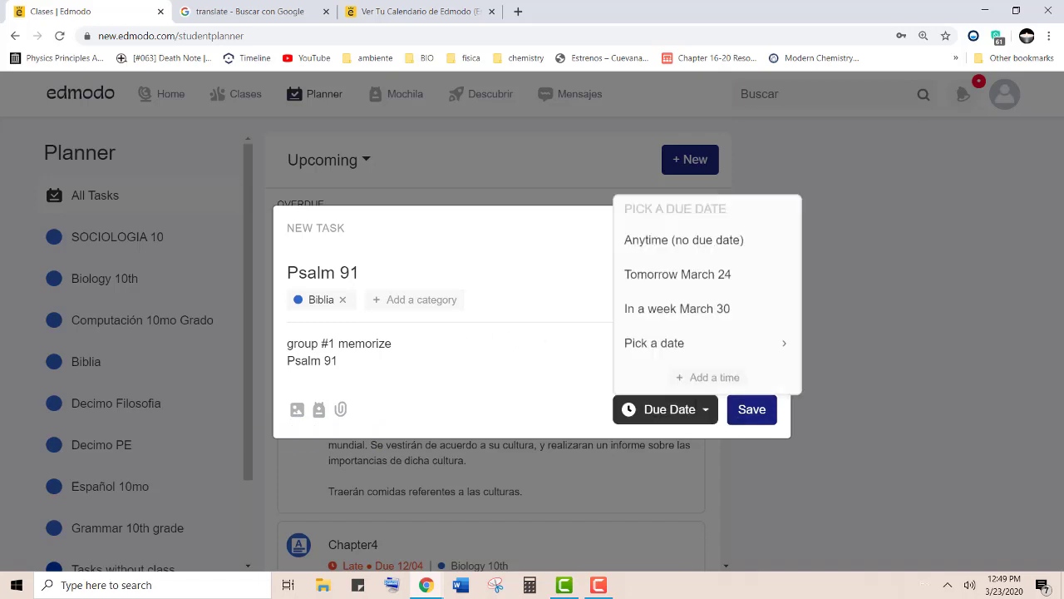
{"action": "left_click", "coordinate": [674, 409]}
{"action": "left_click", "coordinate": [672, 410]}
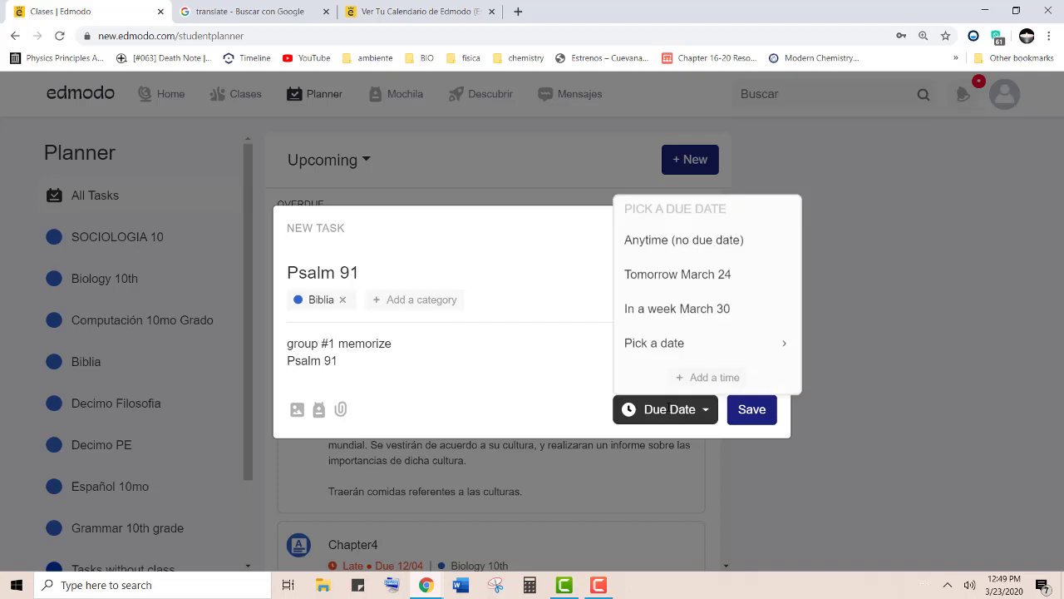
{"action": "left_click", "coordinate": [673, 273]}
{"action": "left_click", "coordinate": [751, 413]}
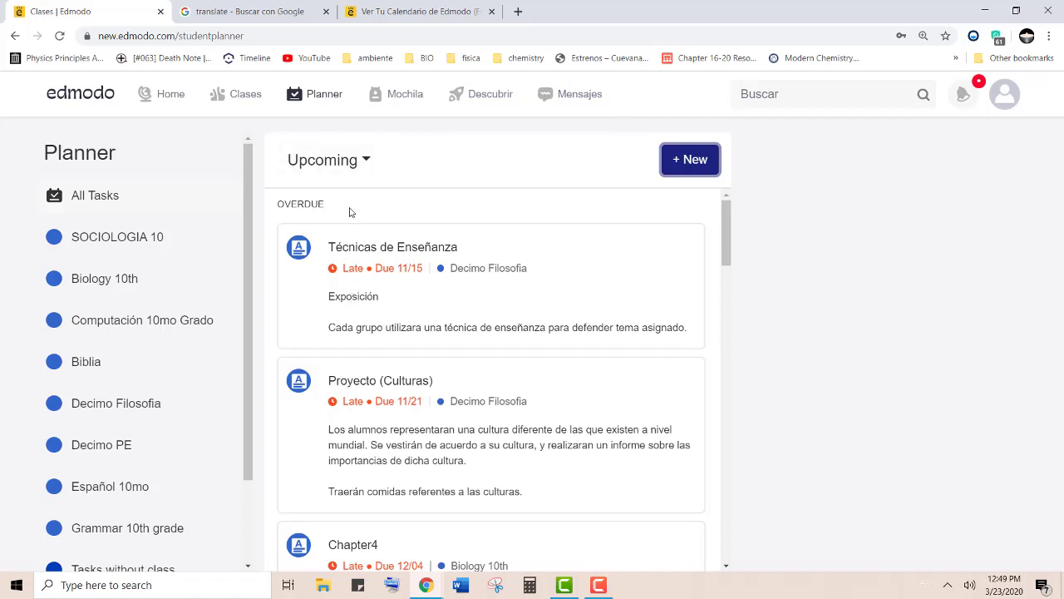
Check the empty Backpack, briefly open Clases, and return to the Home feed.
{"action": "left_click", "coordinate": [156, 94]}
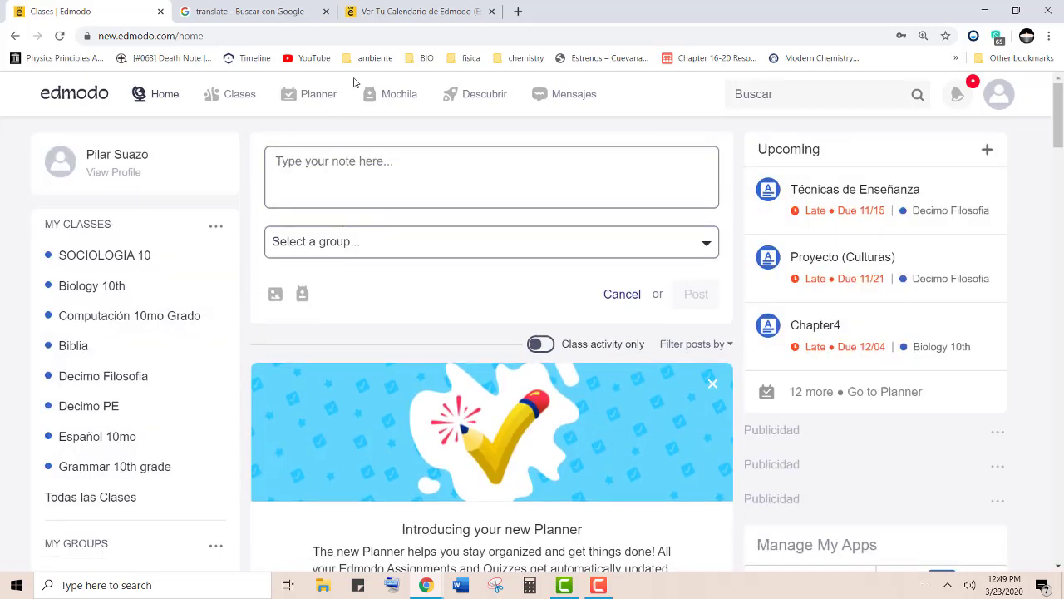
{"action": "left_click", "coordinate": [388, 98]}
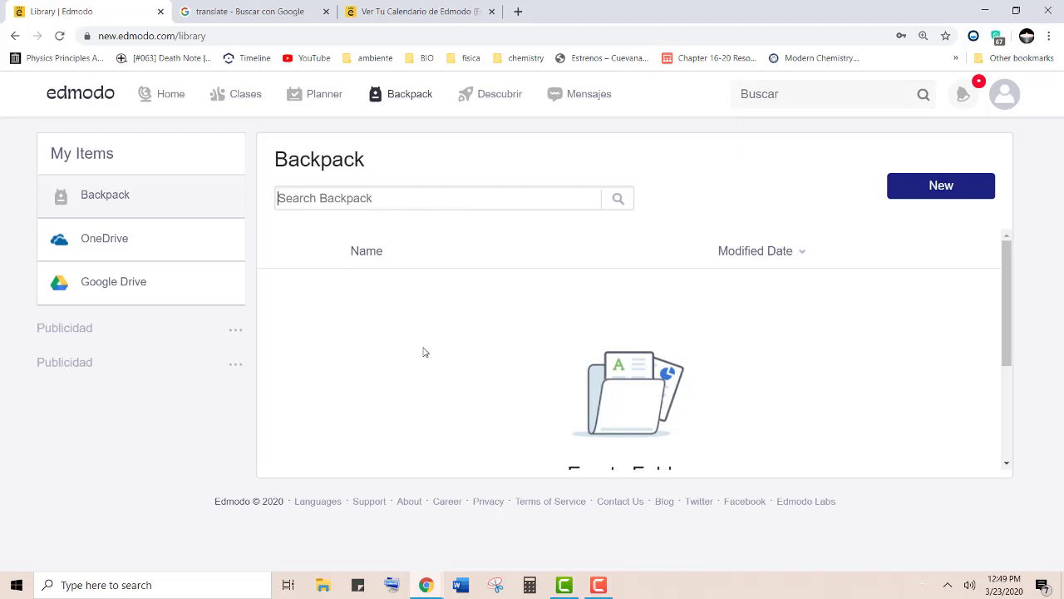
{"action": "left_click", "coordinate": [357, 200]}
{"action": "left_click", "coordinate": [227, 99]}
{"action": "left_click", "coordinate": [166, 94]}
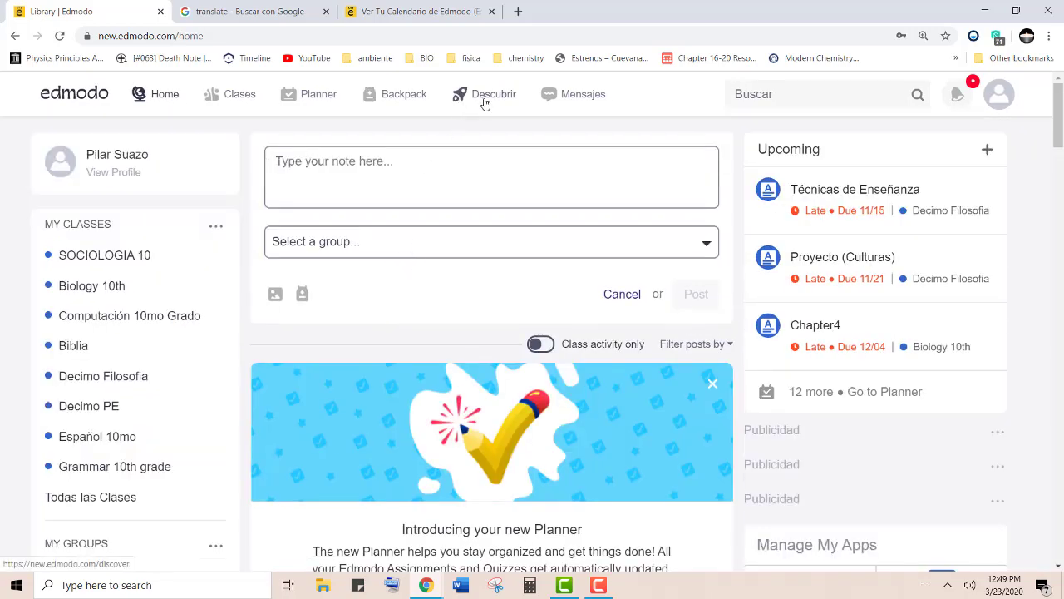
Browse the Descubrir games and featured app, then go to Mensajes.
{"action": "left_click", "coordinate": [599, 584]}
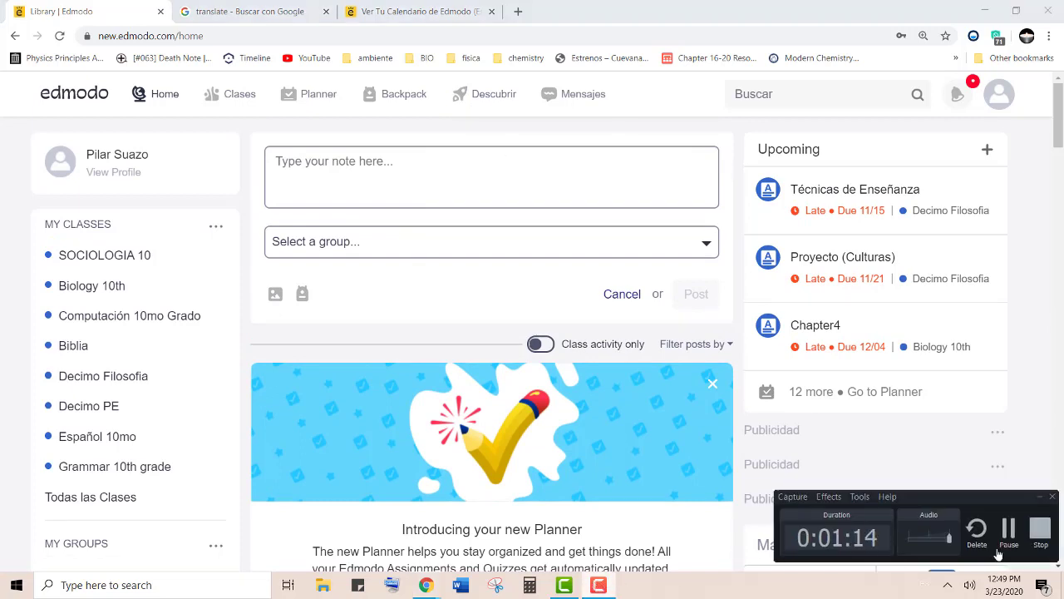
{"action": "left_click", "coordinate": [1008, 530]}
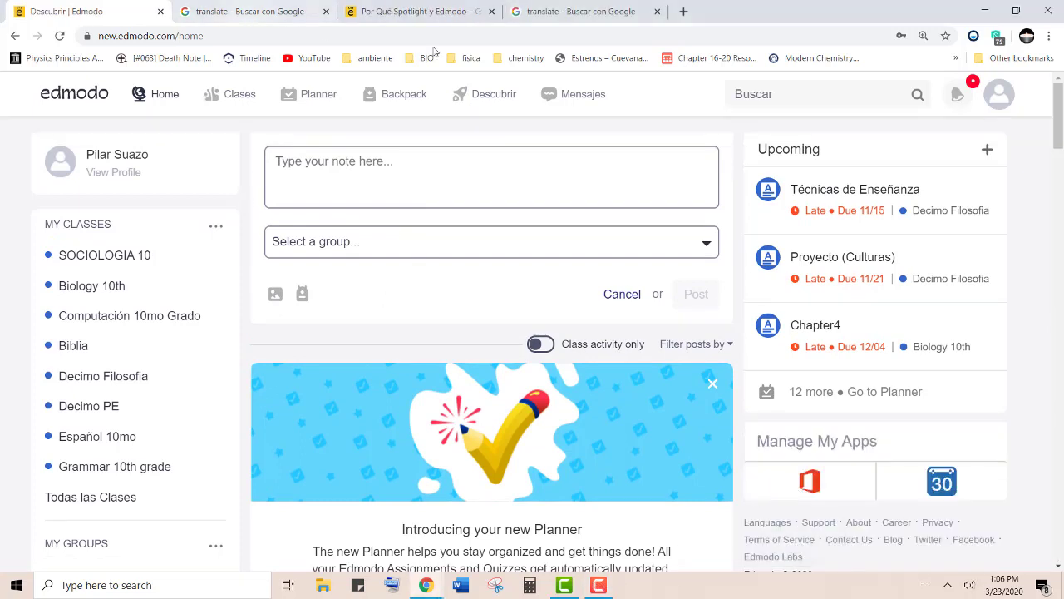
{"action": "left_click", "coordinate": [494, 94]}
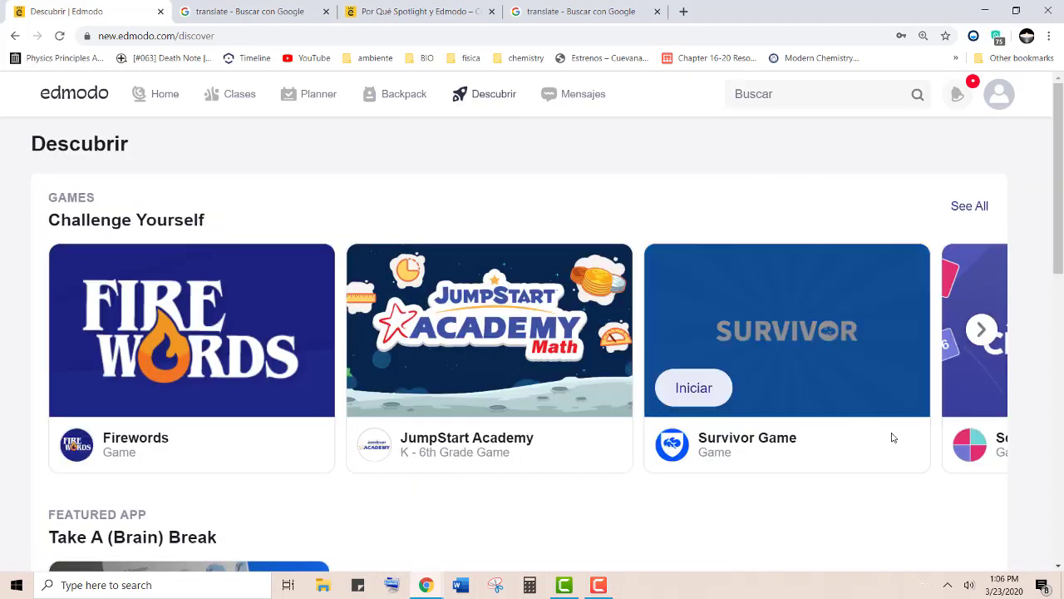
{"action": "scroll", "coordinate": [301, 406], "scroll_direction": "down", "scroll_amount": 3}
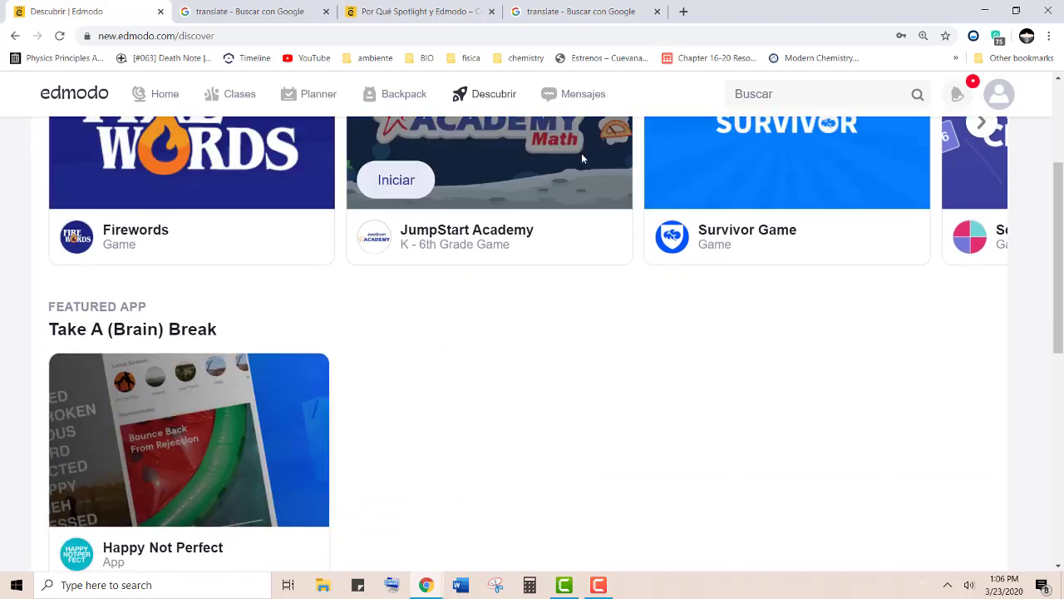
{"action": "scroll", "coordinate": [573, 173], "scroll_direction": "up", "scroll_amount": 2}
{"action": "scroll", "coordinate": [573, 173], "scroll_direction": "up", "scroll_amount": 1}
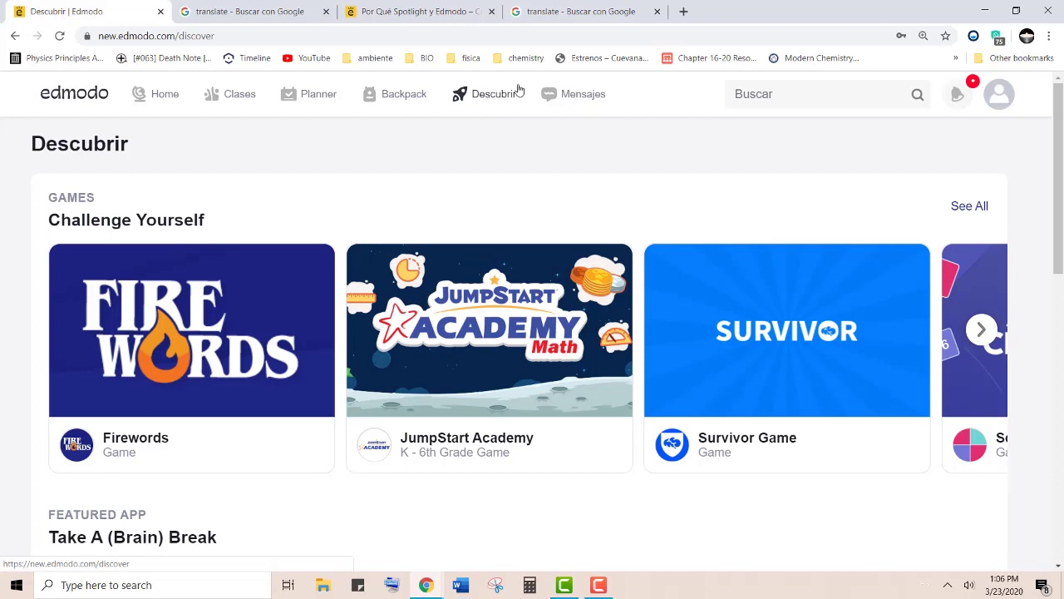
{"action": "left_click", "coordinate": [570, 98]}
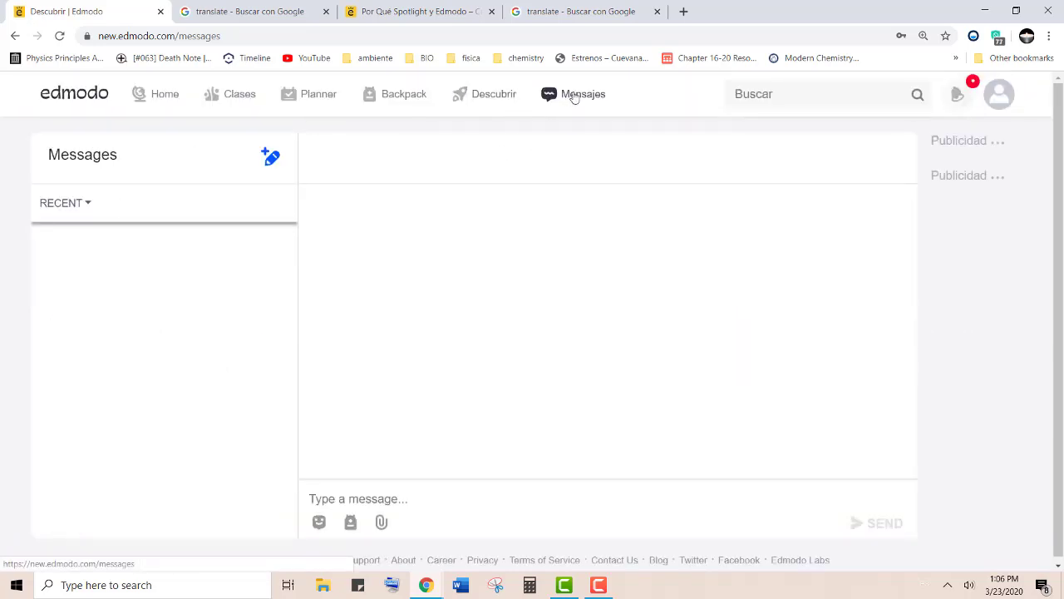
Send the message 'hola' to a teacher in Mensajes, then return to the Home feed.
{"action": "left_click", "coordinate": [91, 204]}
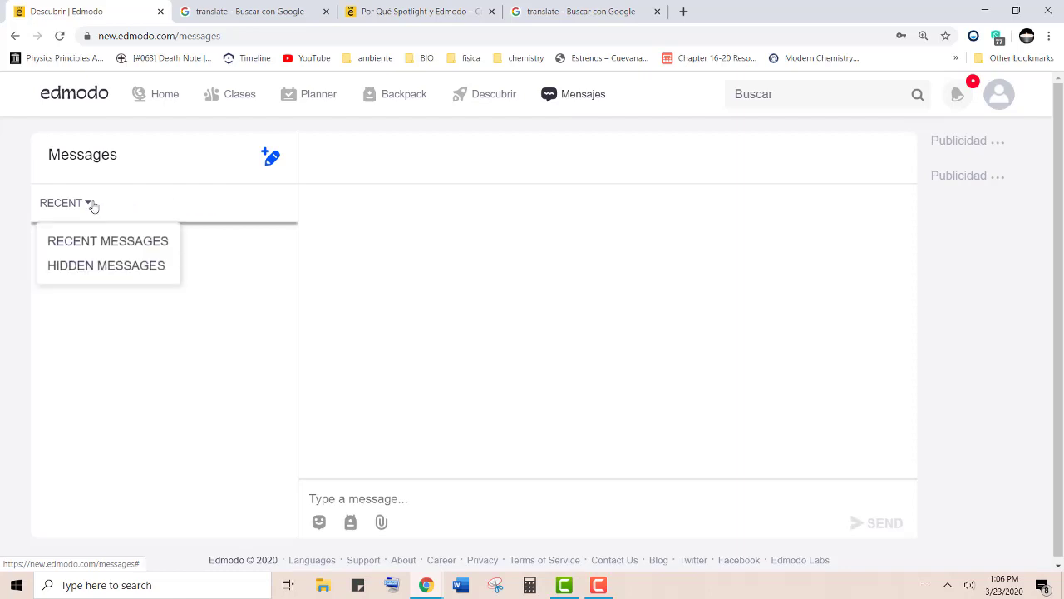
{"action": "left_click", "coordinate": [91, 204]}
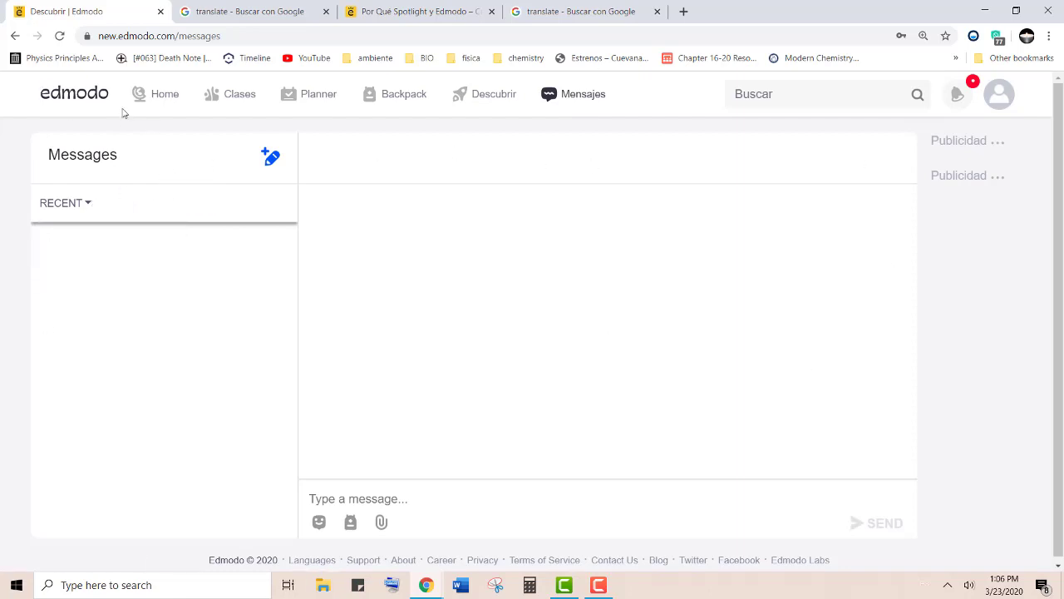
{"action": "left_click", "coordinate": [270, 157]}
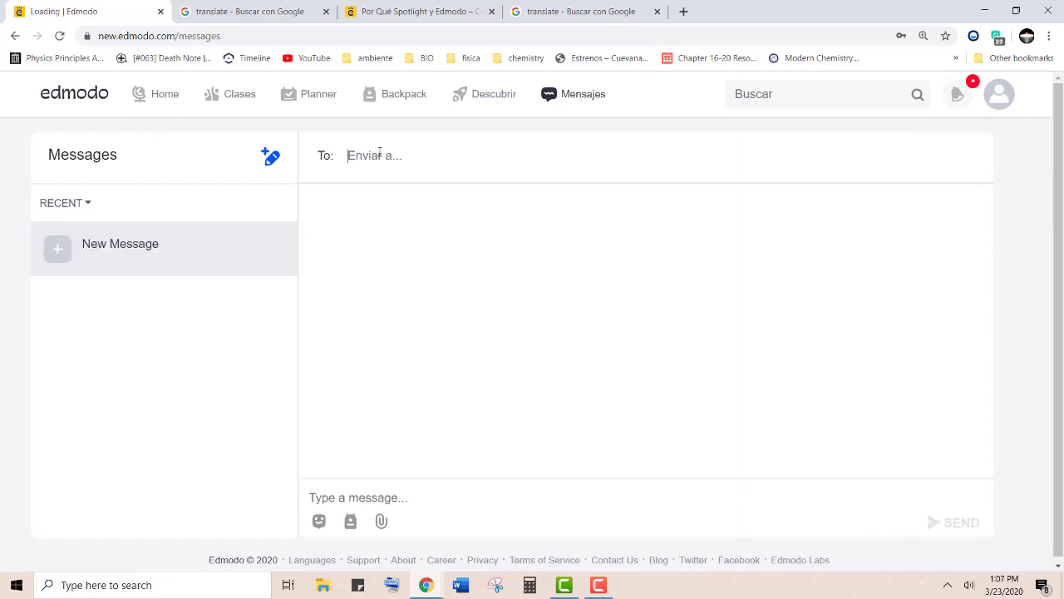
{"action": "type", "text": "Yat"}
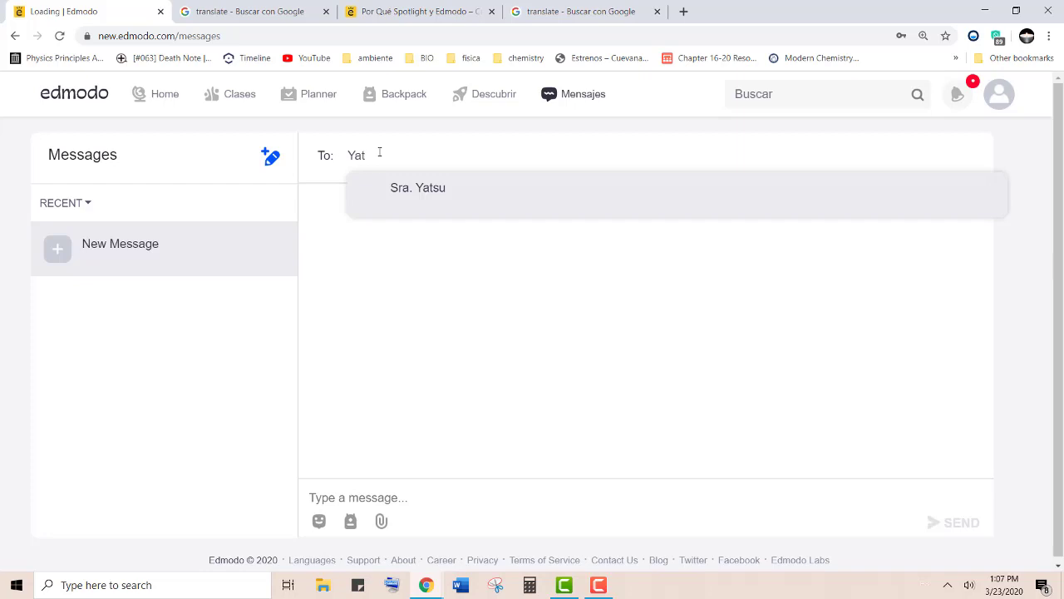
{"action": "left_click", "coordinate": [378, 189]}
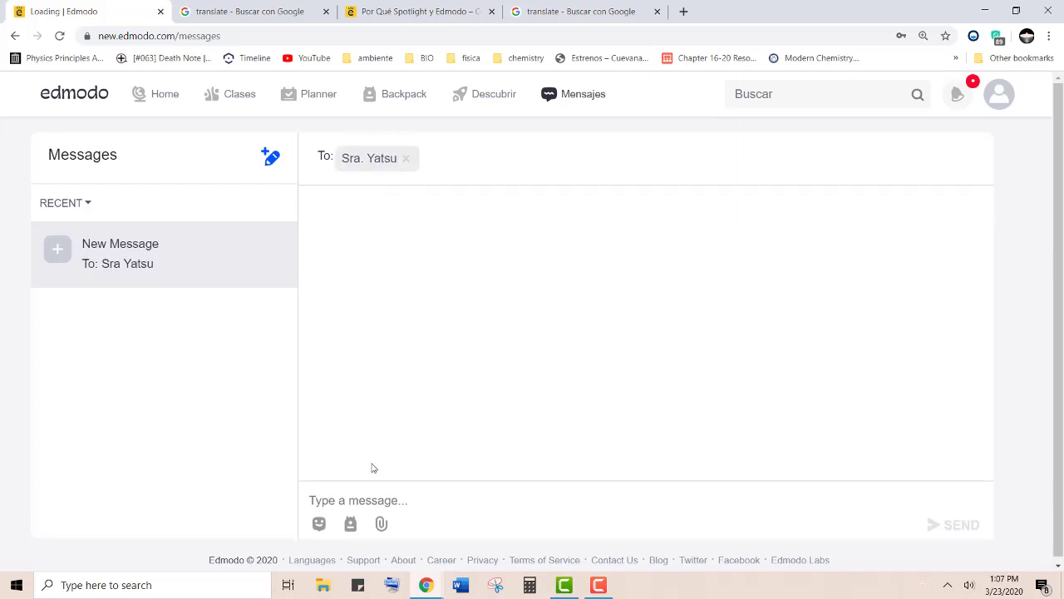
{"action": "type", "text": "ha"}
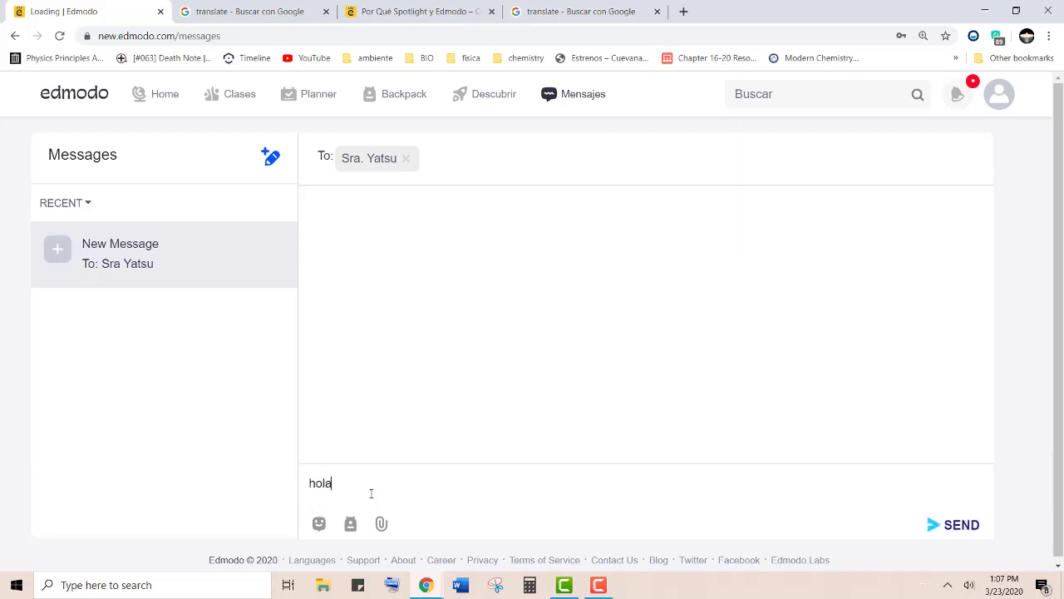
{"action": "left_click", "coordinate": [987, 533]}
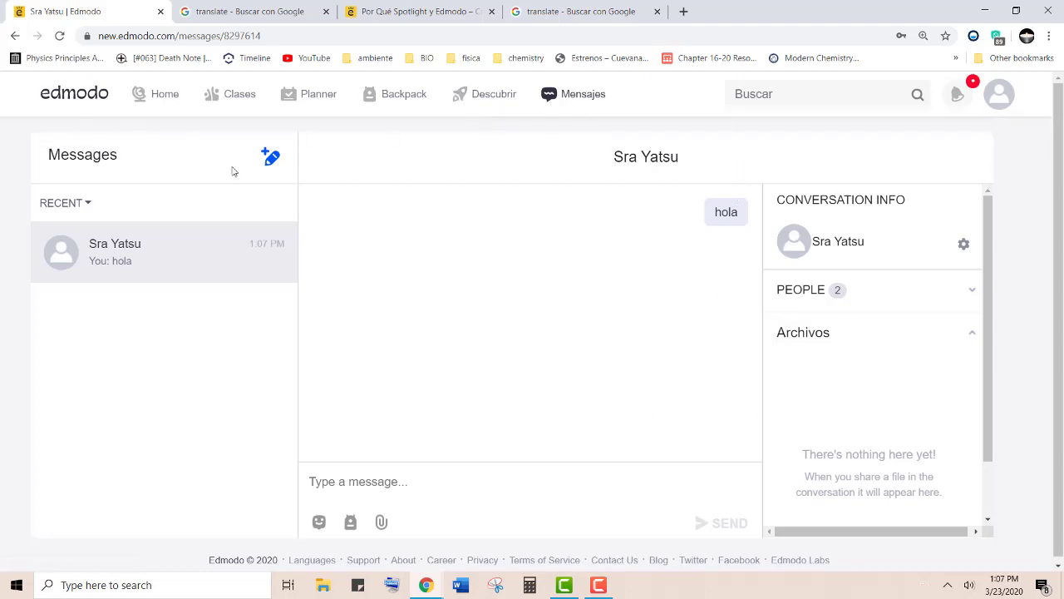
{"action": "left_click", "coordinate": [271, 156]}
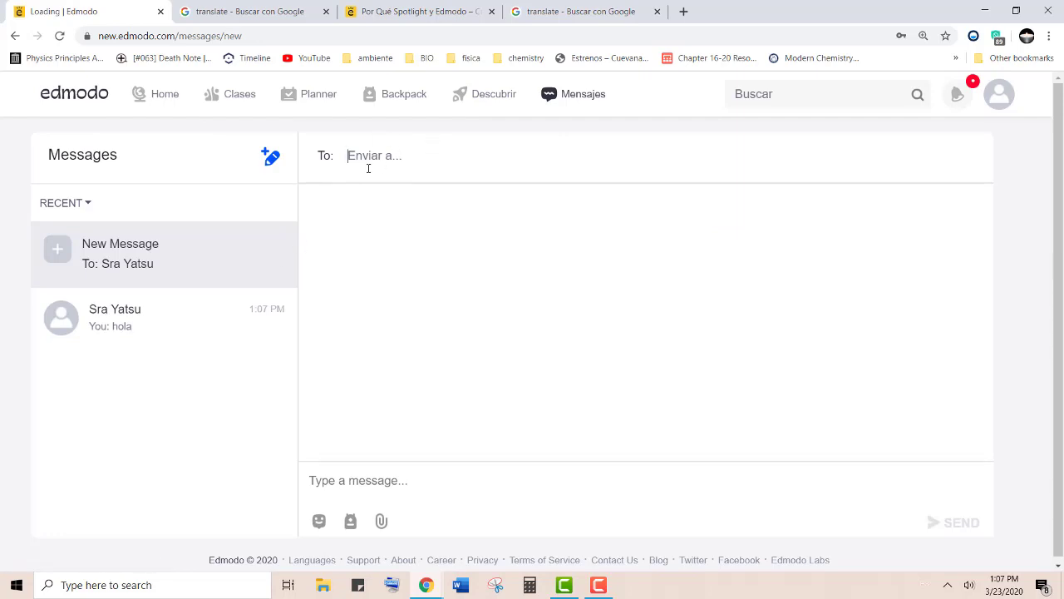
{"action": "left_click", "coordinate": [163, 97]}
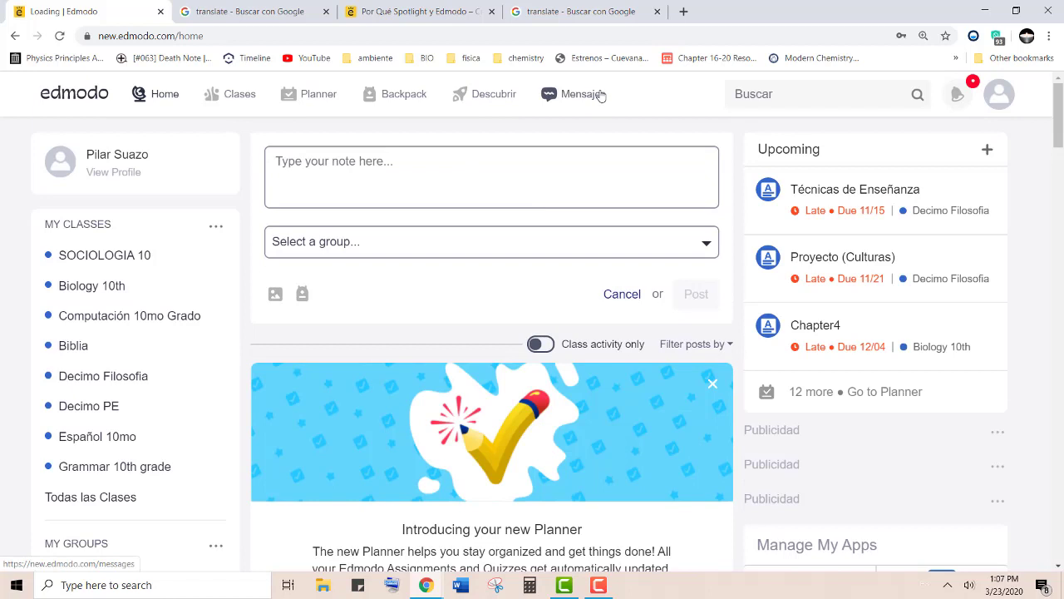
Review the V.A graded-assignment notification from the bell, then bring up the account menu.
{"action": "left_click", "coordinate": [960, 95]}
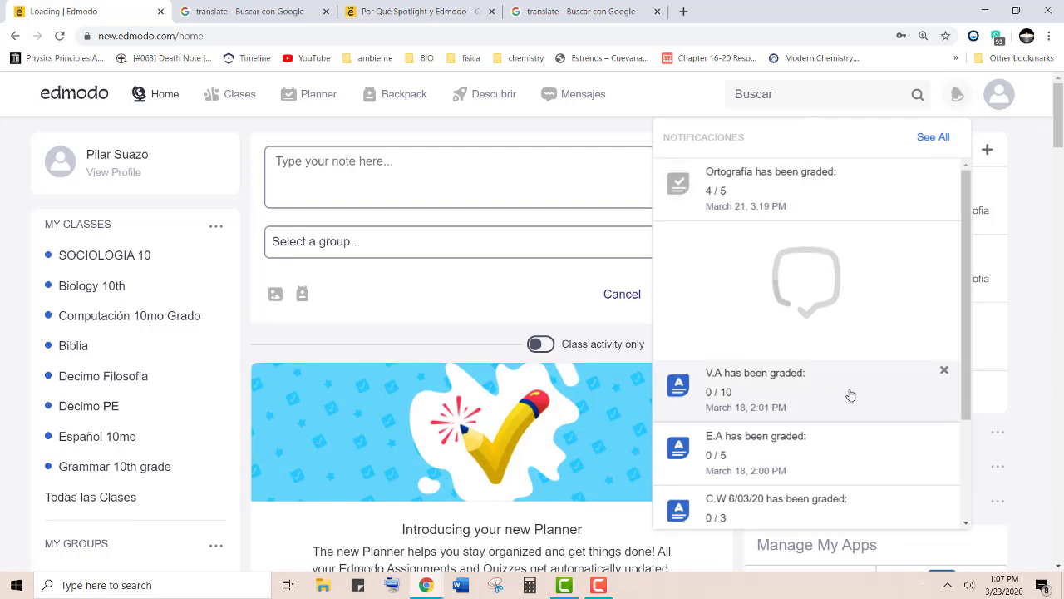
{"action": "left_click", "coordinate": [798, 408]}
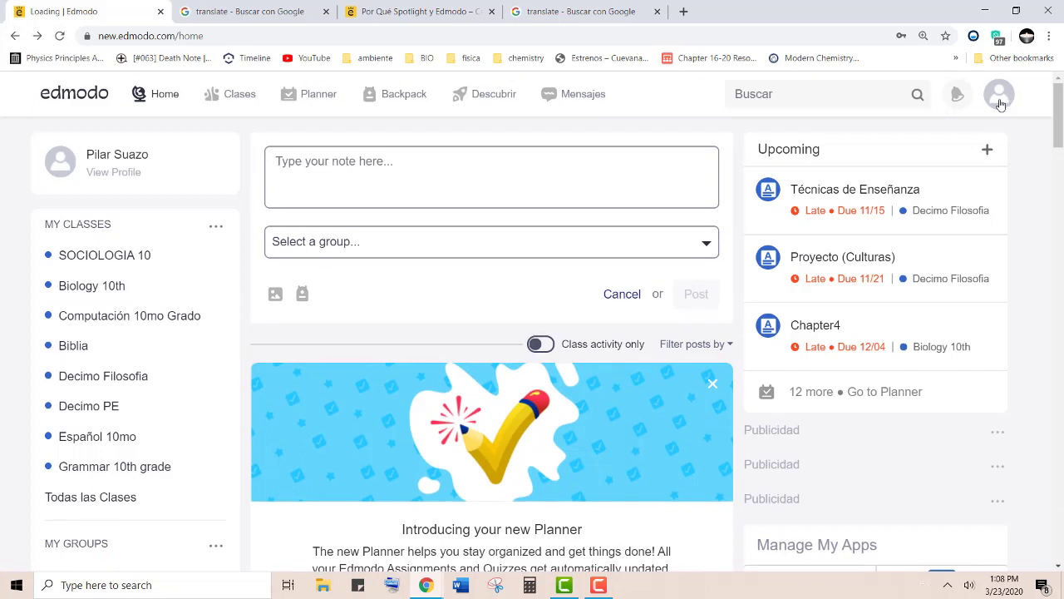
{"action": "left_click", "coordinate": [1001, 97]}
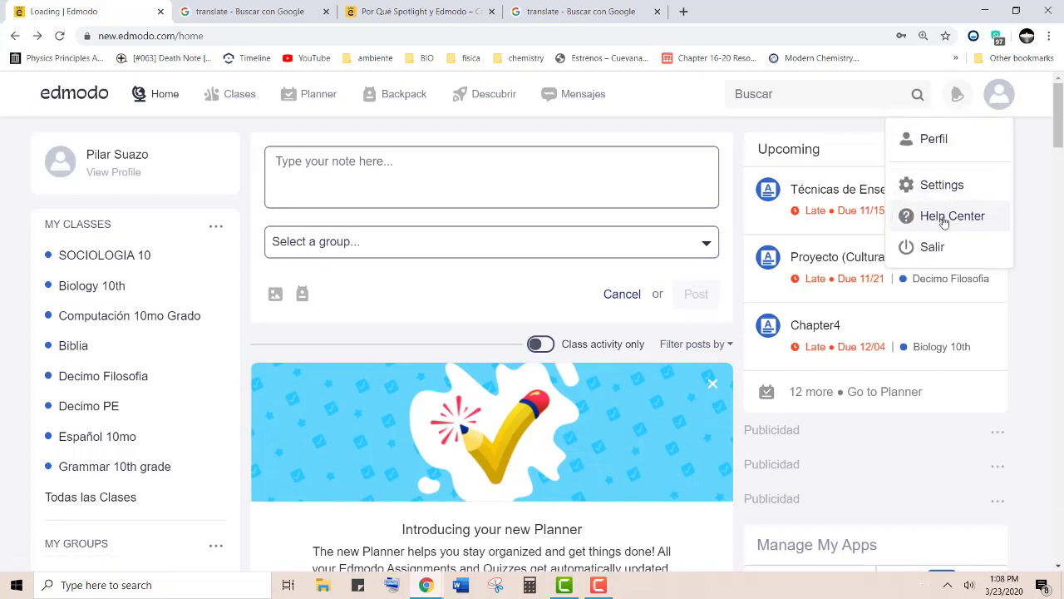
View the Perfil page's About section, then reopen the avatar's account menu.
{"action": "left_click", "coordinate": [953, 140]}
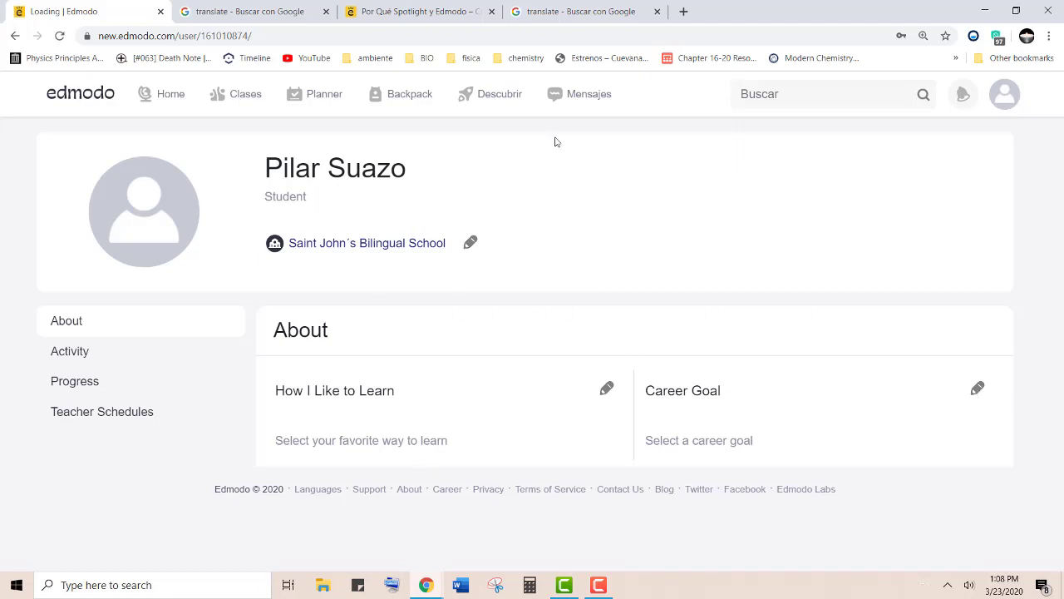
{"action": "left_click", "coordinate": [1004, 97]}
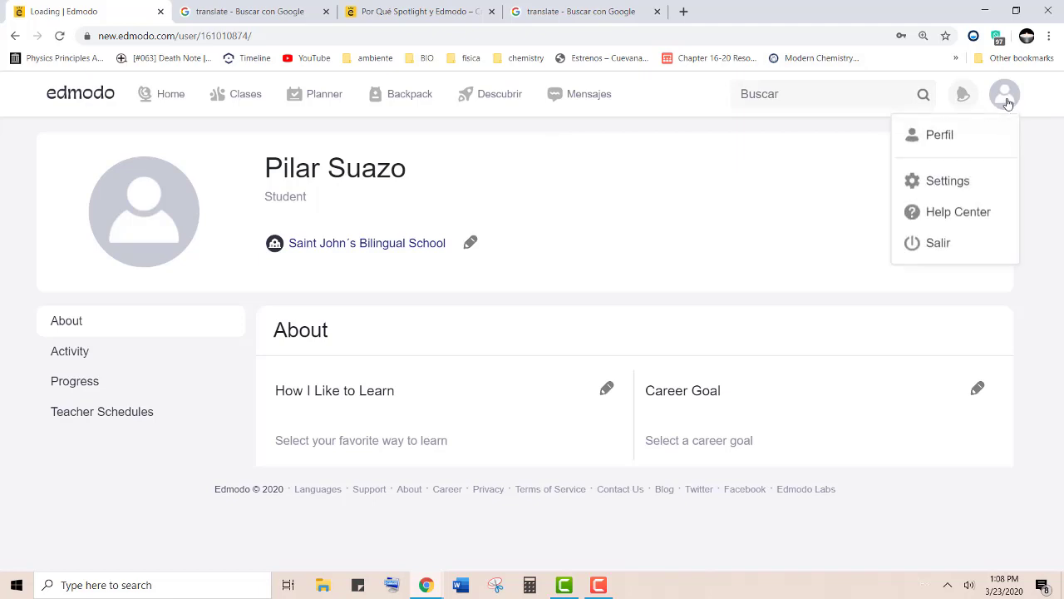
Go to account Settings from the avatar menu and look over Personal Information.
{"action": "left_click", "coordinate": [969, 190]}
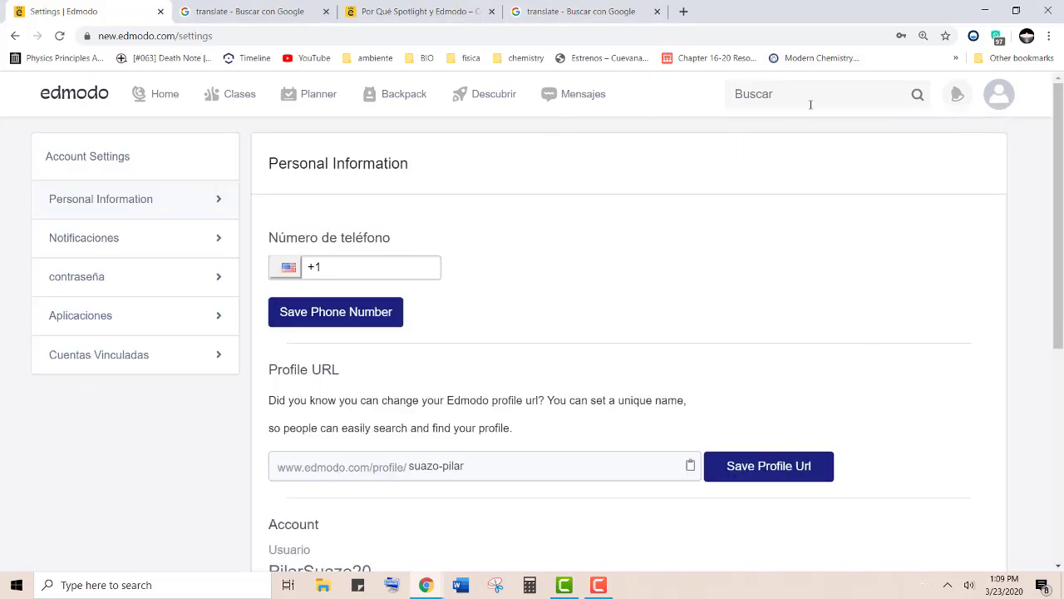
{"action": "left_click", "coordinate": [999, 95]}
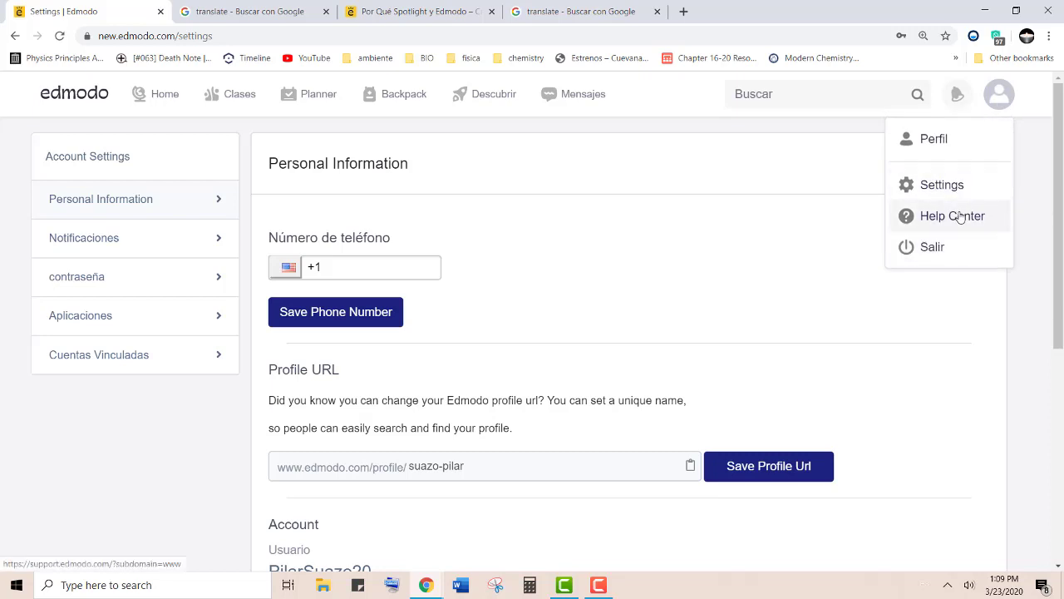
{"action": "left_click", "coordinate": [906, 185]}
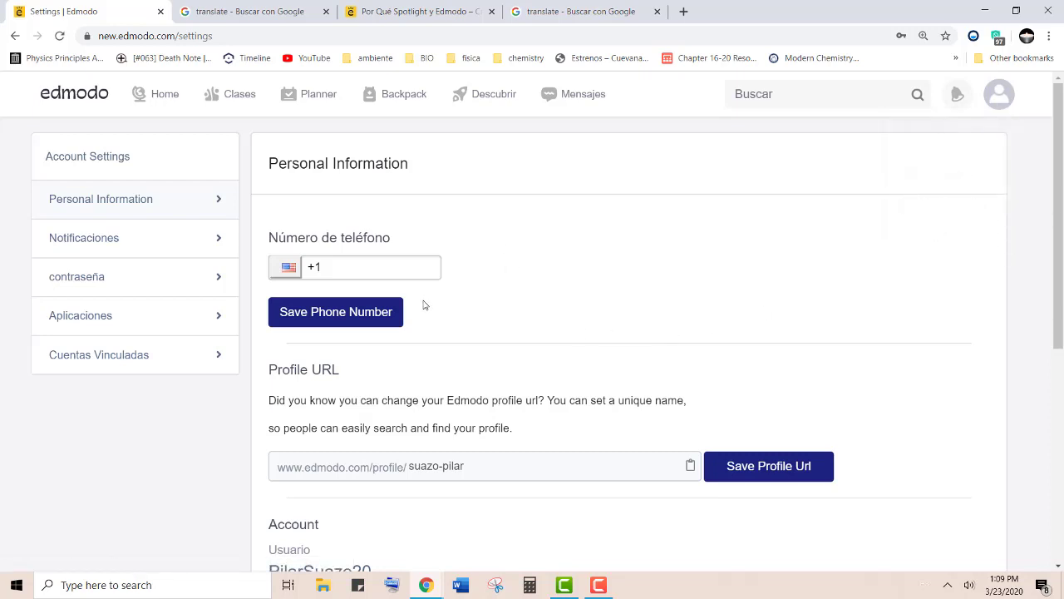
{"action": "scroll", "coordinate": [425, 305], "scroll_direction": "down", "scroll_amount": 1}
{"action": "scroll", "coordinate": [423, 302], "scroll_direction": "up", "scroll_amount": 1}
Browse the phone country-code flag list, choose a code, and review the settings form.
{"action": "left_click", "coordinate": [288, 273]}
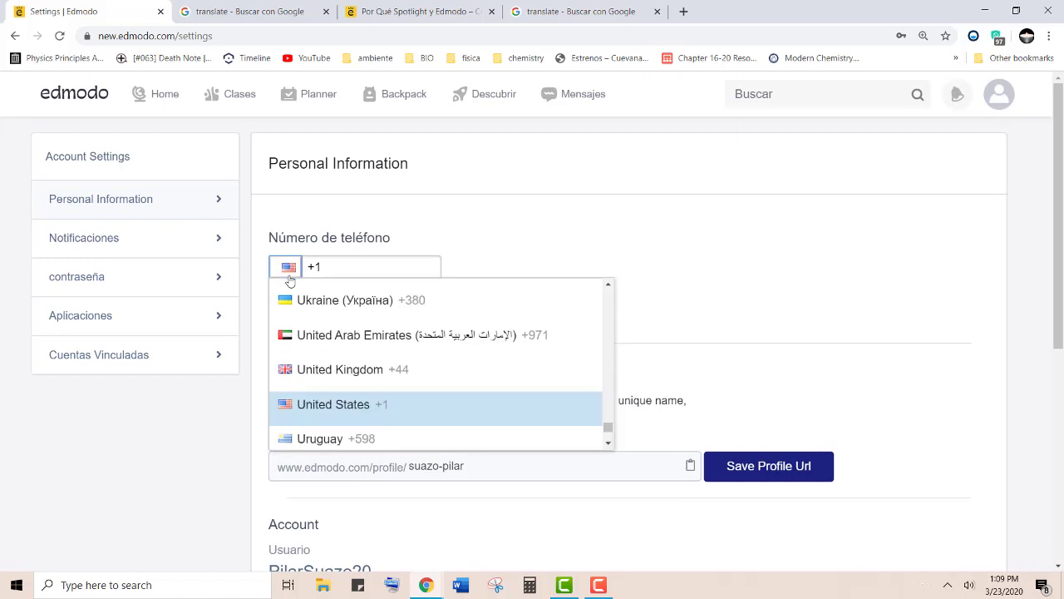
{"action": "scroll", "coordinate": [400, 374], "scroll_direction": "up", "scroll_amount": 10}
{"action": "scroll", "coordinate": [408, 385], "scroll_direction": "down", "scroll_amount": 1}
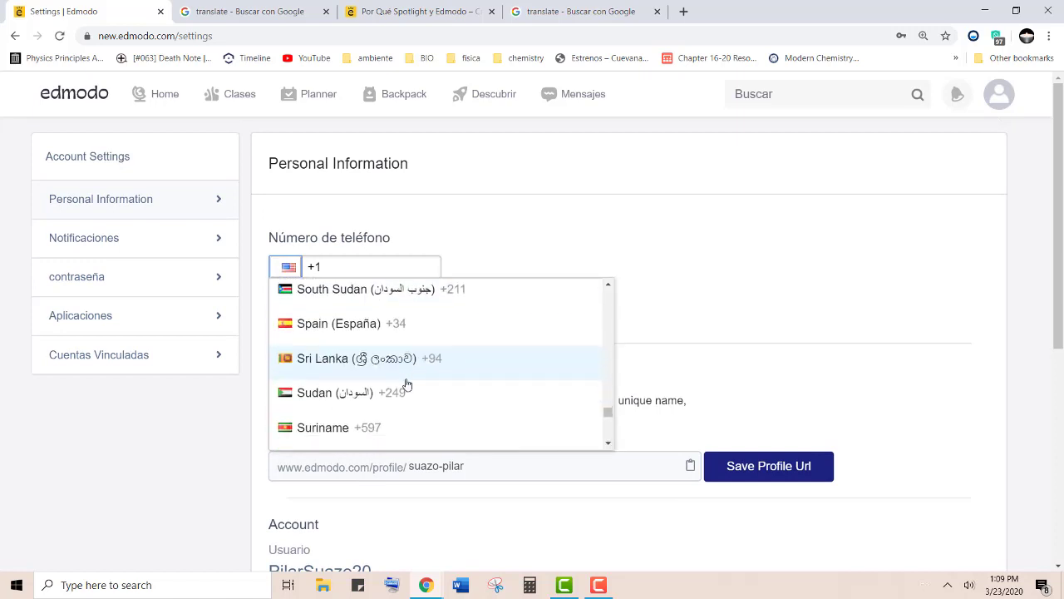
{"action": "scroll", "coordinate": [407, 385], "scroll_direction": "down", "scroll_amount": 5}
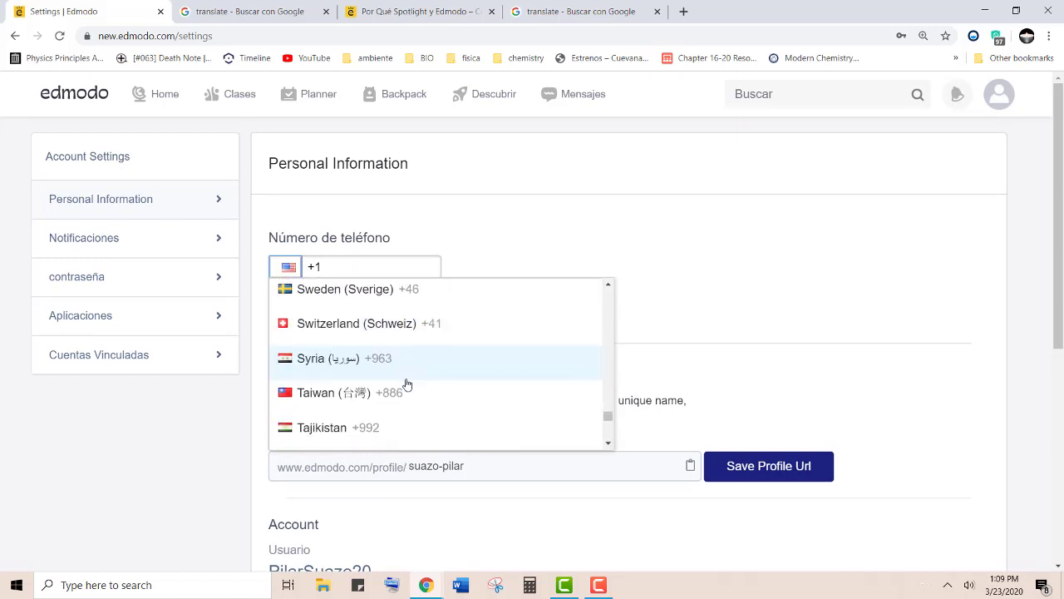
{"action": "scroll", "coordinate": [408, 385], "scroll_direction": "down", "scroll_amount": 7}
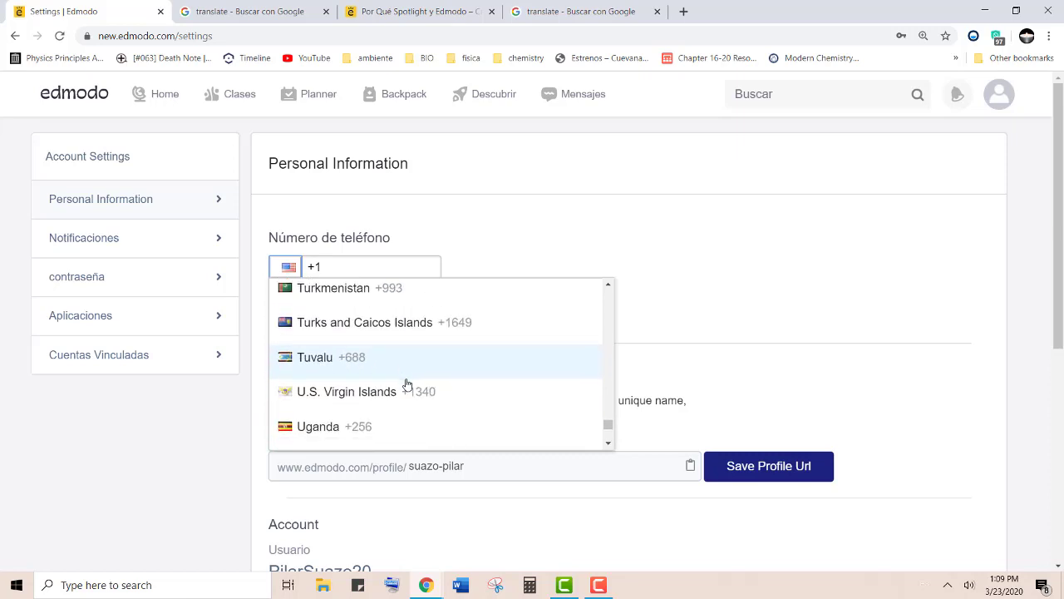
{"action": "scroll", "coordinate": [407, 384], "scroll_direction": "down", "scroll_amount": 2}
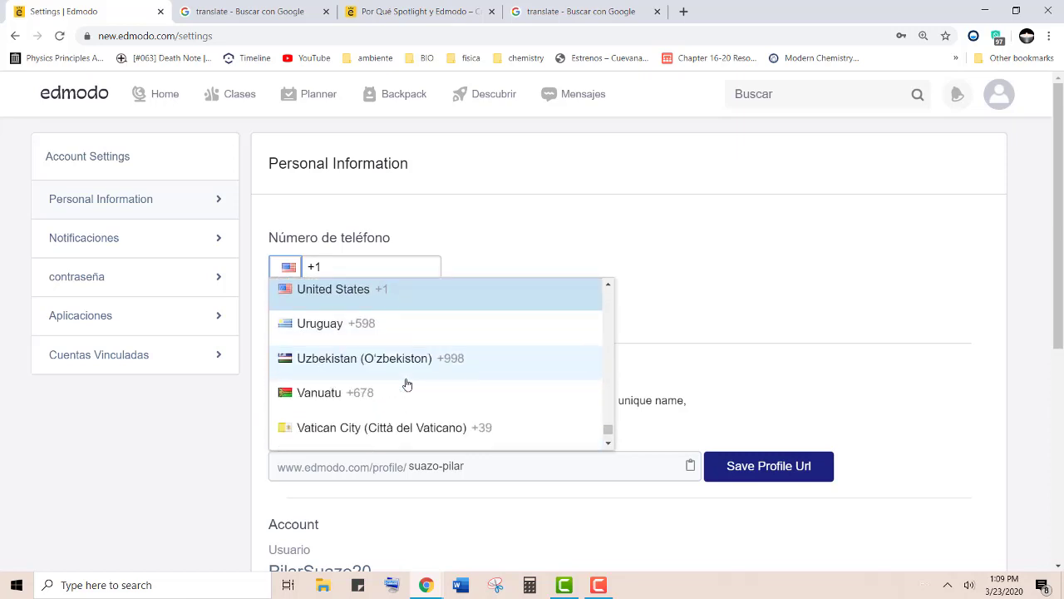
{"action": "scroll", "coordinate": [537, 361], "scroll_direction": "up", "scroll_amount": 20}
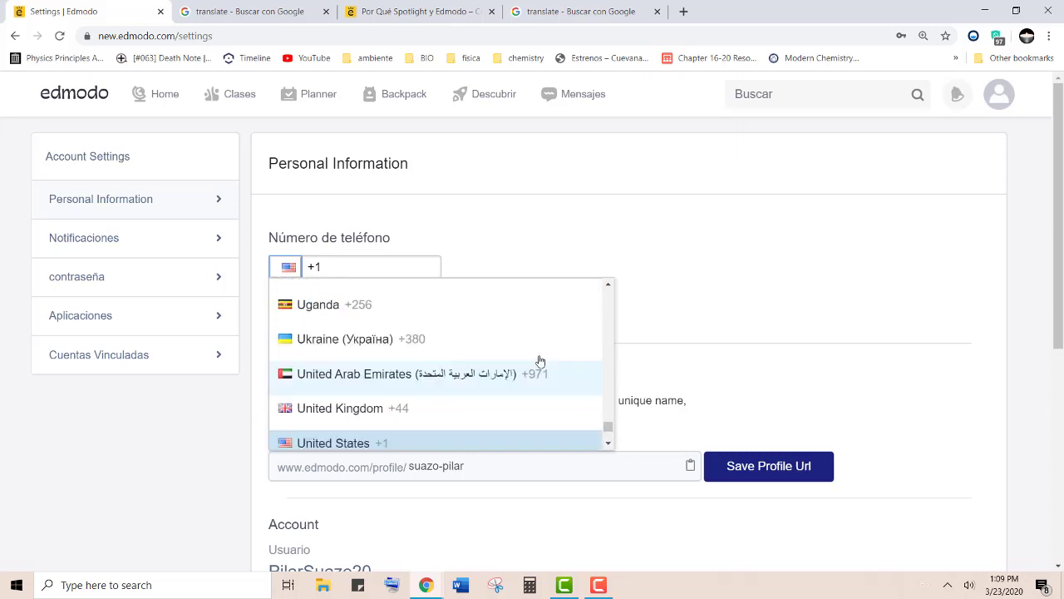
{"action": "left_click", "coordinate": [413, 266]}
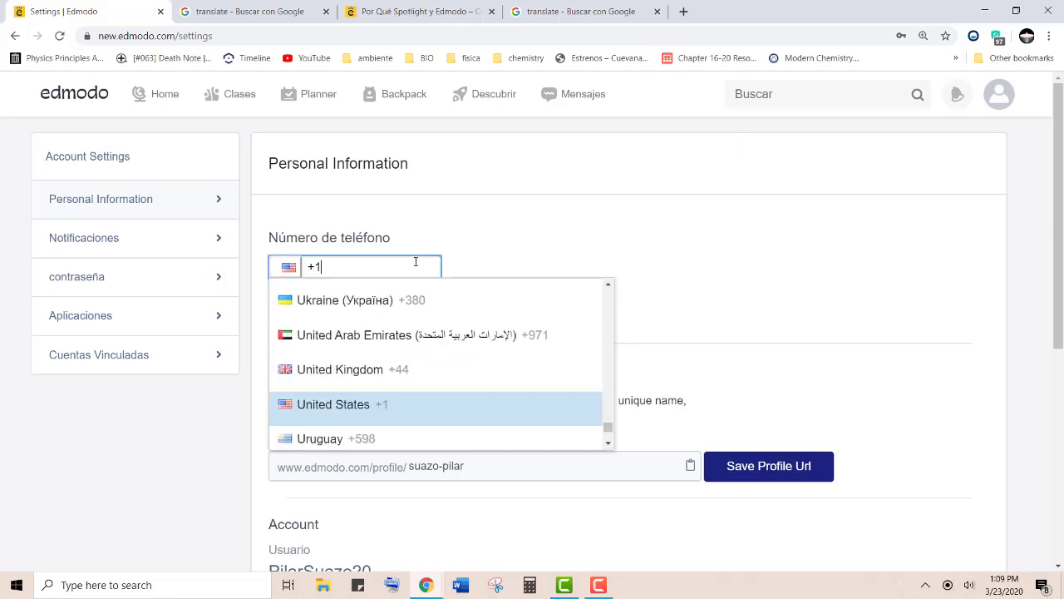
{"action": "scroll", "coordinate": [400, 285], "scroll_direction": "down", "scroll_amount": 2}
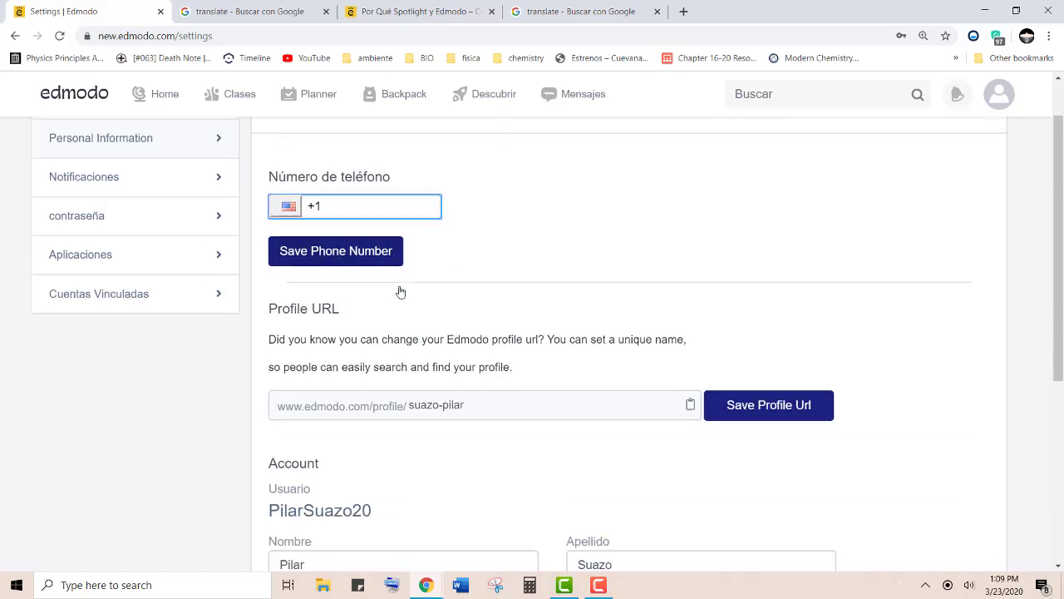
{"action": "scroll", "coordinate": [399, 288], "scroll_direction": "up", "scroll_amount": 2}
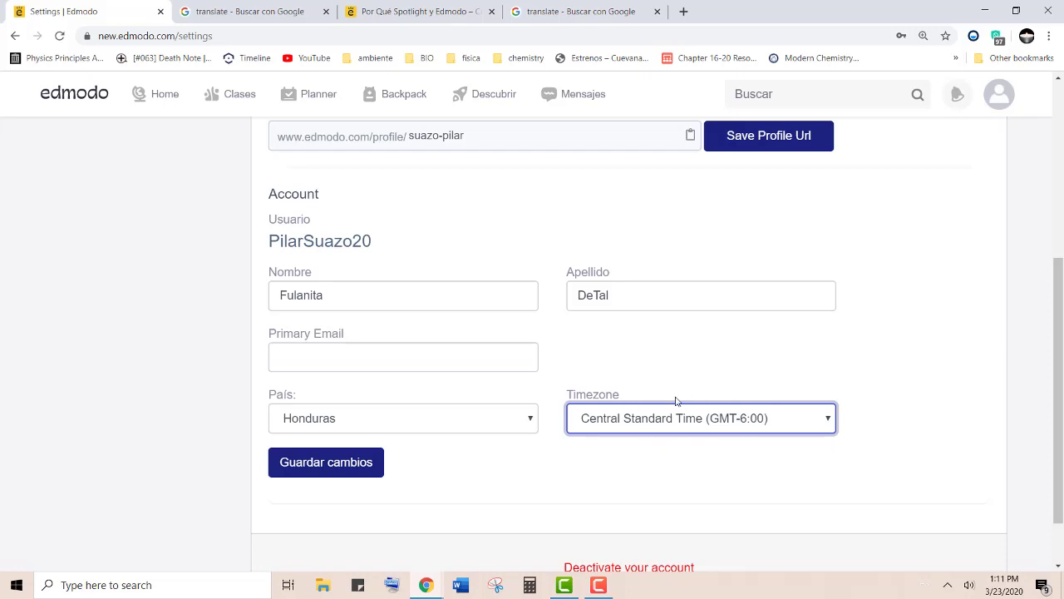
{"action": "scroll", "coordinate": [640, 418], "scroll_direction": "up", "scroll_amount": 4}
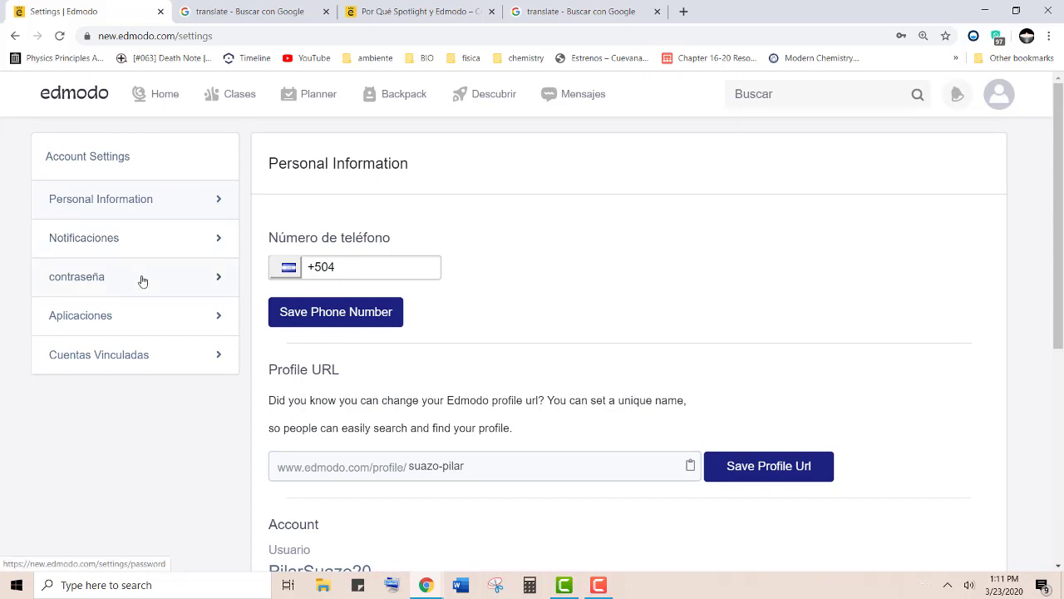
Check the Aplicaciones and Cuentas Vinculadas settings pages, then go back to the Home feed.
{"action": "left_click", "coordinate": [170, 314]}
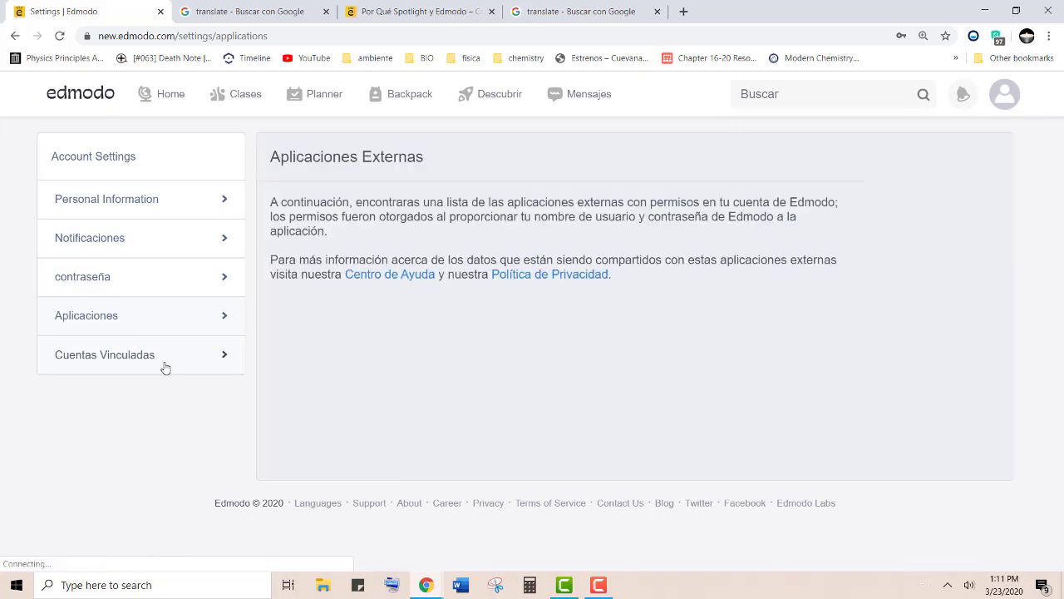
{"action": "left_click", "coordinate": [166, 368]}
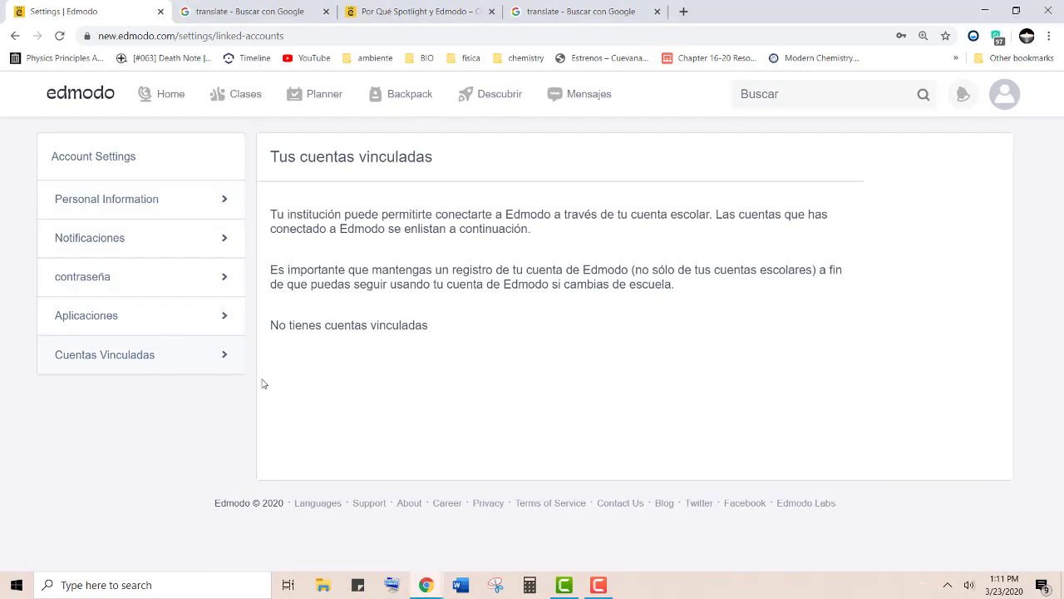
{"action": "left_click", "coordinate": [1002, 98]}
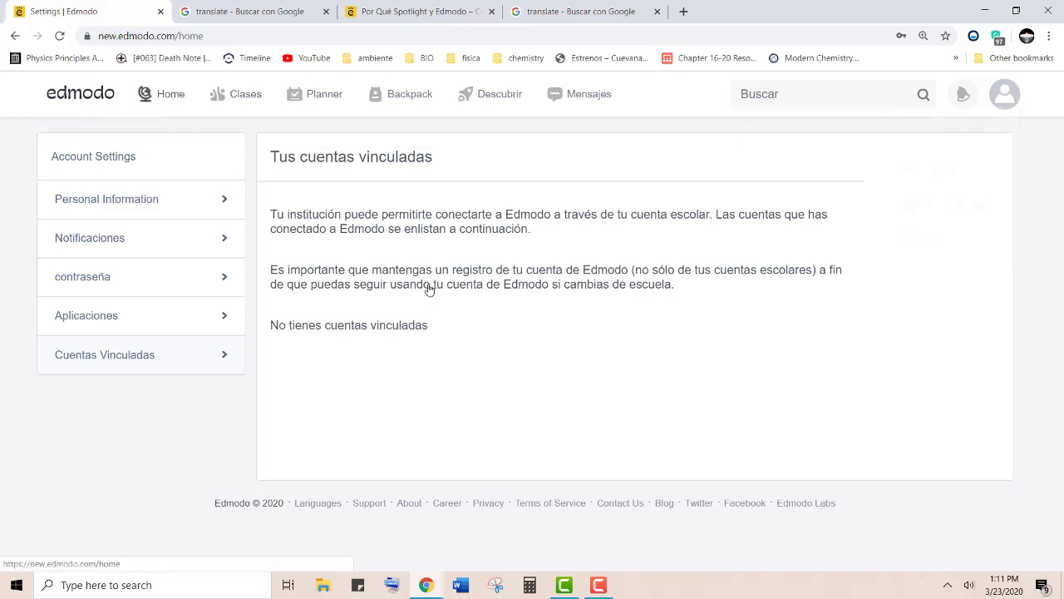
{"action": "left_click", "coordinate": [169, 96]}
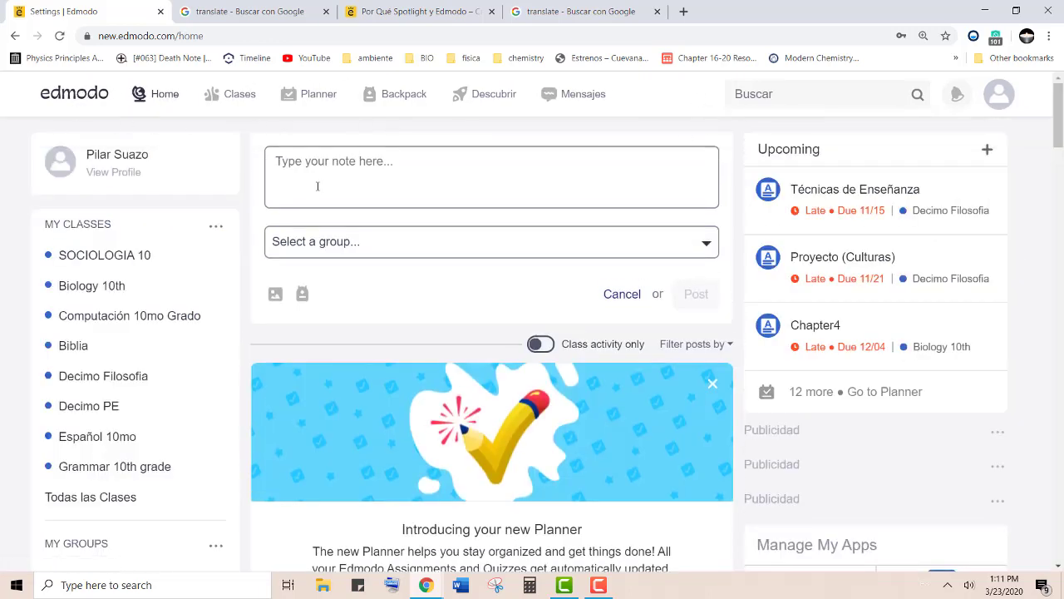
{"action": "scroll", "coordinate": [74, 233], "scroll_direction": "down", "scroll_amount": 3}
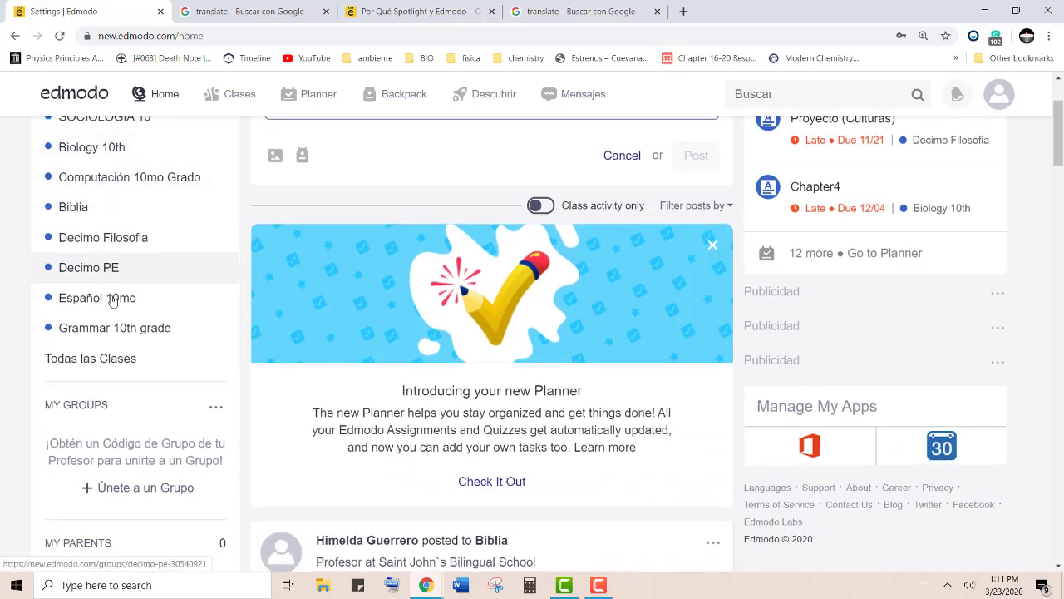
{"action": "scroll", "coordinate": [120, 334], "scroll_direction": "up", "scroll_amount": 1}
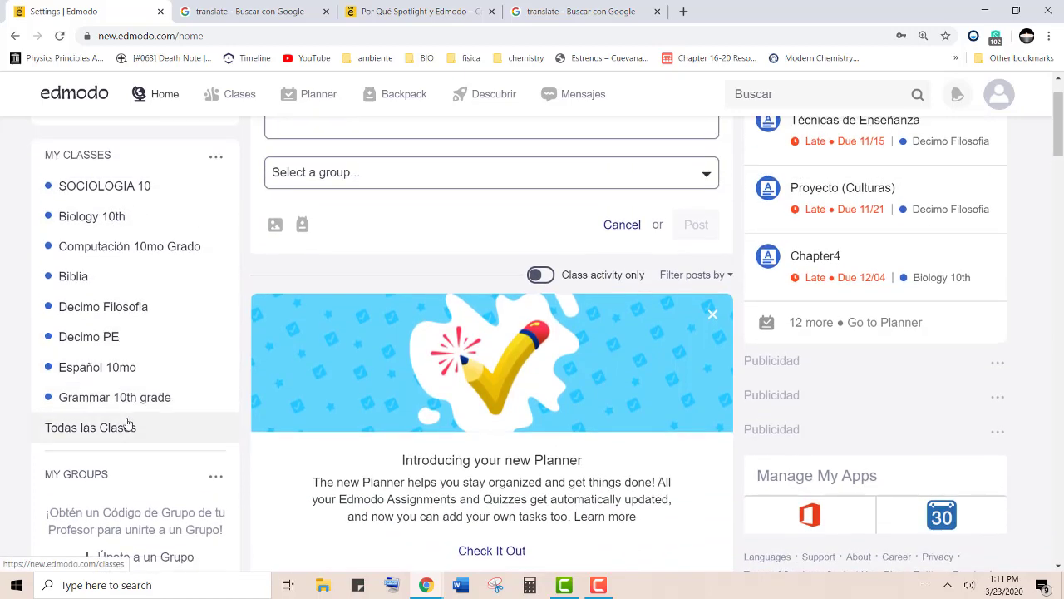
{"action": "left_click", "coordinate": [123, 429]}
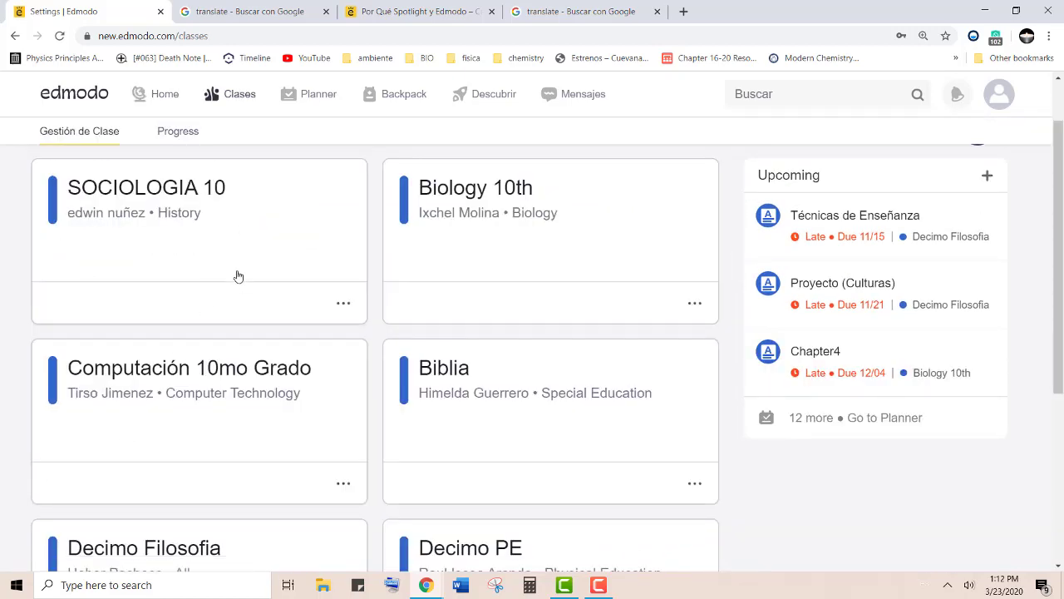
{"action": "scroll", "coordinate": [239, 283], "scroll_direction": "down", "scroll_amount": 3}
{"action": "scroll", "coordinate": [240, 298], "scroll_direction": "down", "scroll_amount": 2}
{"action": "scroll", "coordinate": [239, 300], "scroll_direction": "up", "scroll_amount": 5}
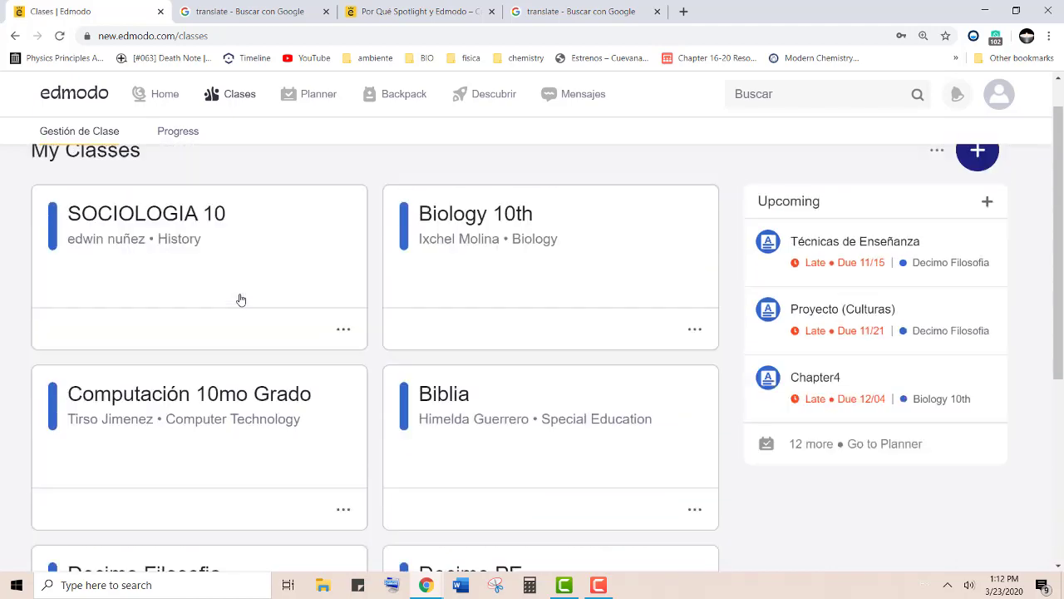
{"action": "left_click", "coordinate": [143, 94]}
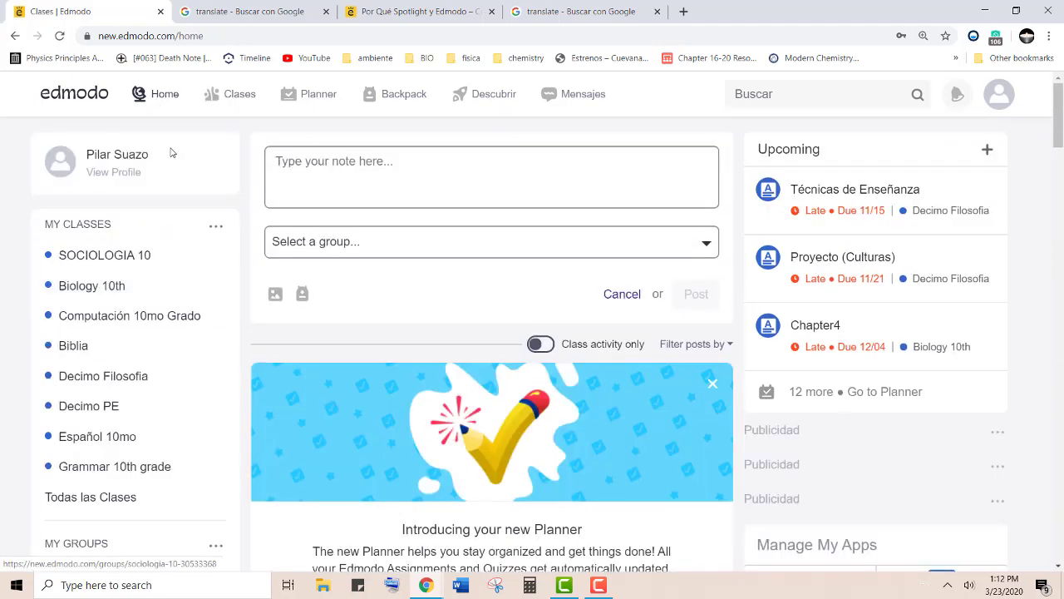
{"action": "scroll", "coordinate": [117, 493], "scroll_direction": "down", "scroll_amount": 2}
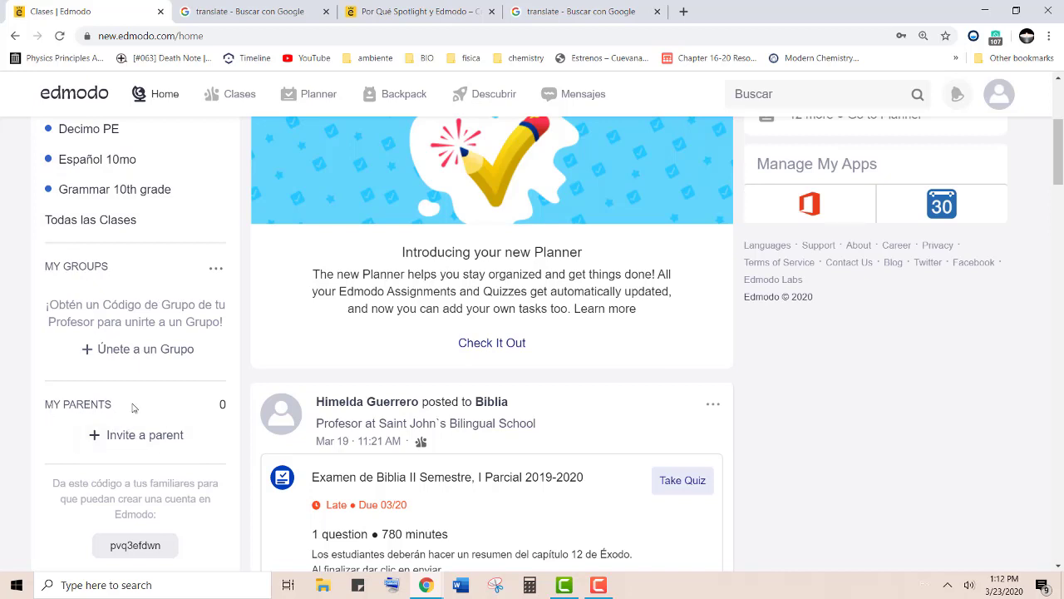
Start a parent invite, click the family e-mail field, then close the 'Never get locked out!' prompt.
{"action": "left_click", "coordinate": [150, 448]}
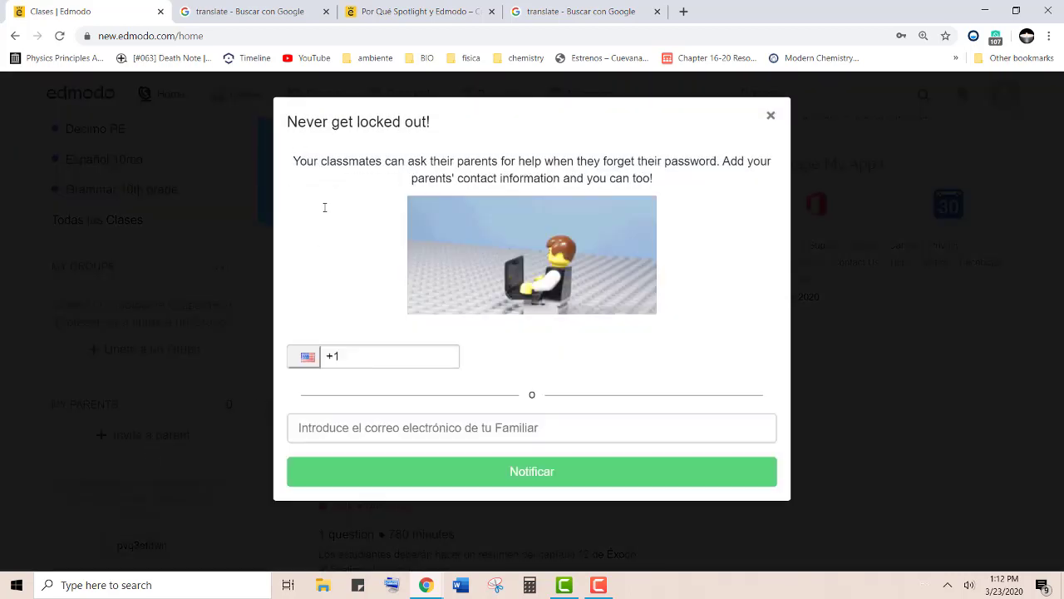
{"action": "left_click", "coordinate": [357, 427]}
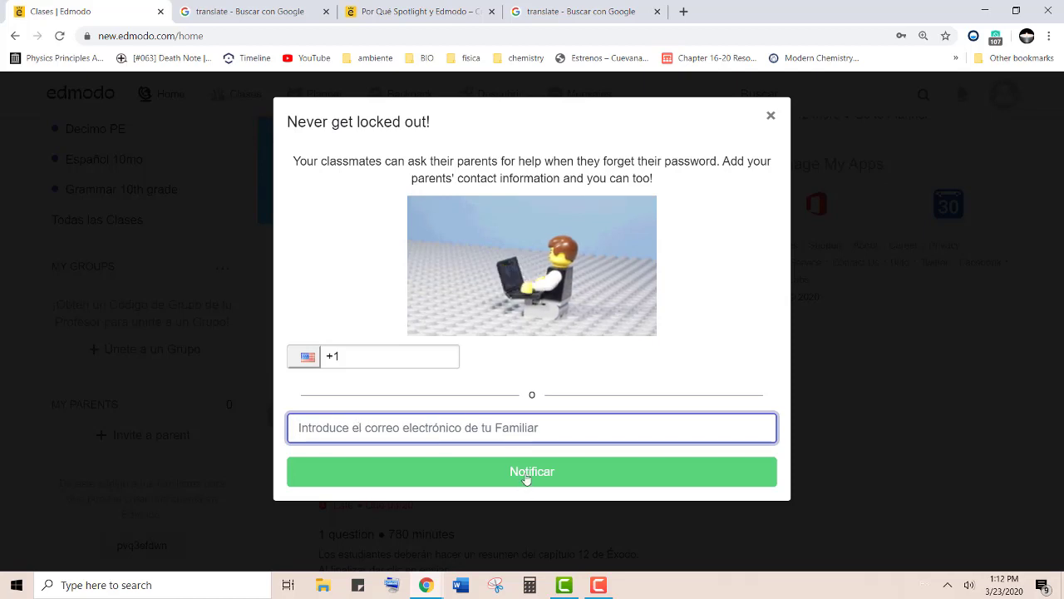
{"action": "left_click", "coordinate": [770, 115]}
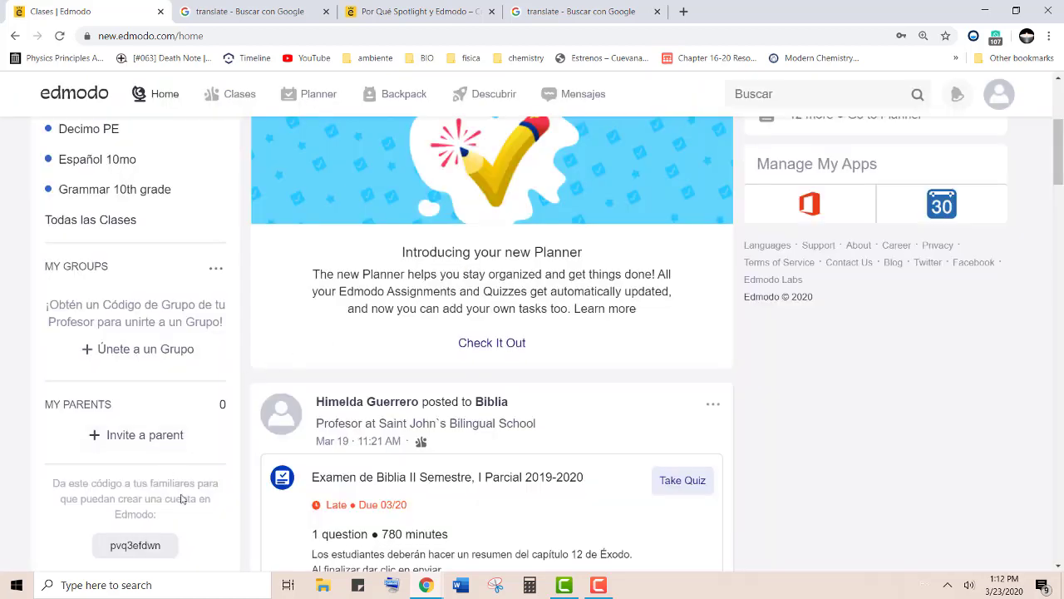
Scroll down to the late Examen de Biblia II Semestre post and choose Take Quiz.
{"action": "scroll", "coordinate": [192, 464], "scroll_direction": "down", "scroll_amount": 2}
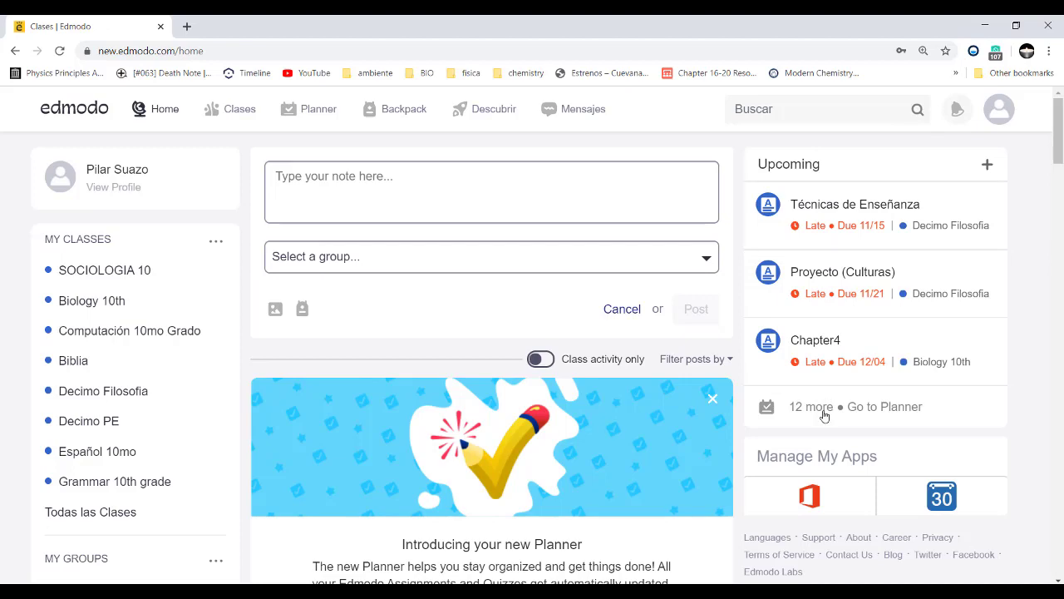
{"action": "scroll", "coordinate": [901, 418], "scroll_direction": "down", "scroll_amount": 1}
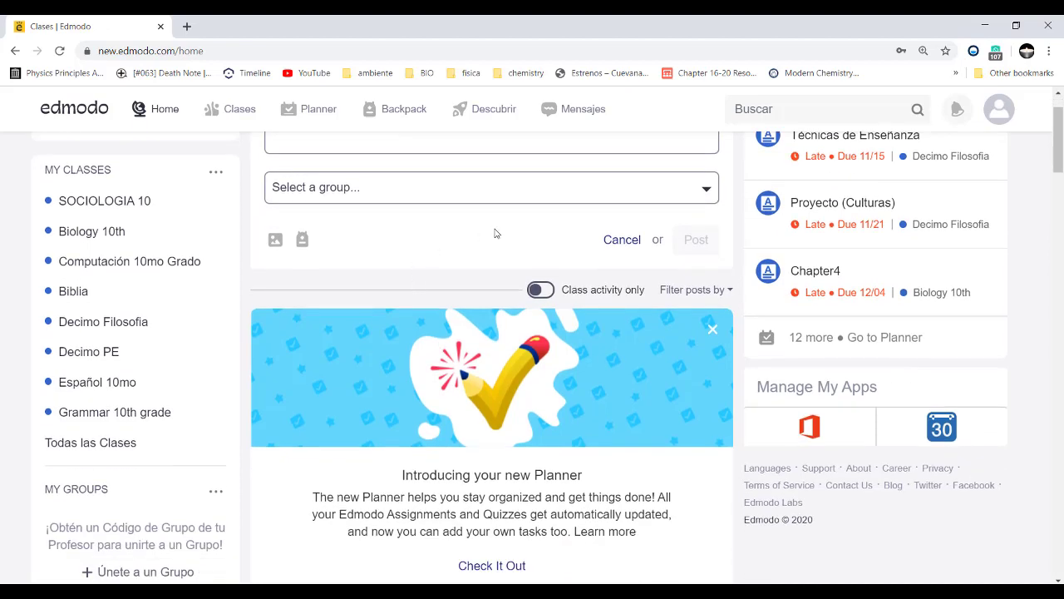
{"action": "scroll", "coordinate": [385, 208], "scroll_direction": "down", "scroll_amount": 5}
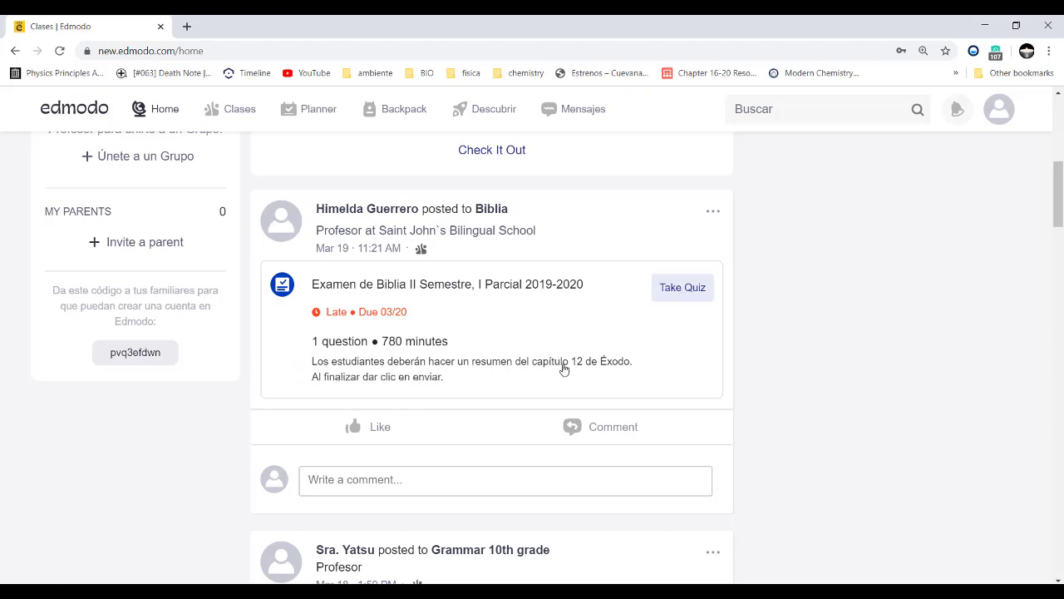
{"action": "left_click", "coordinate": [688, 295]}
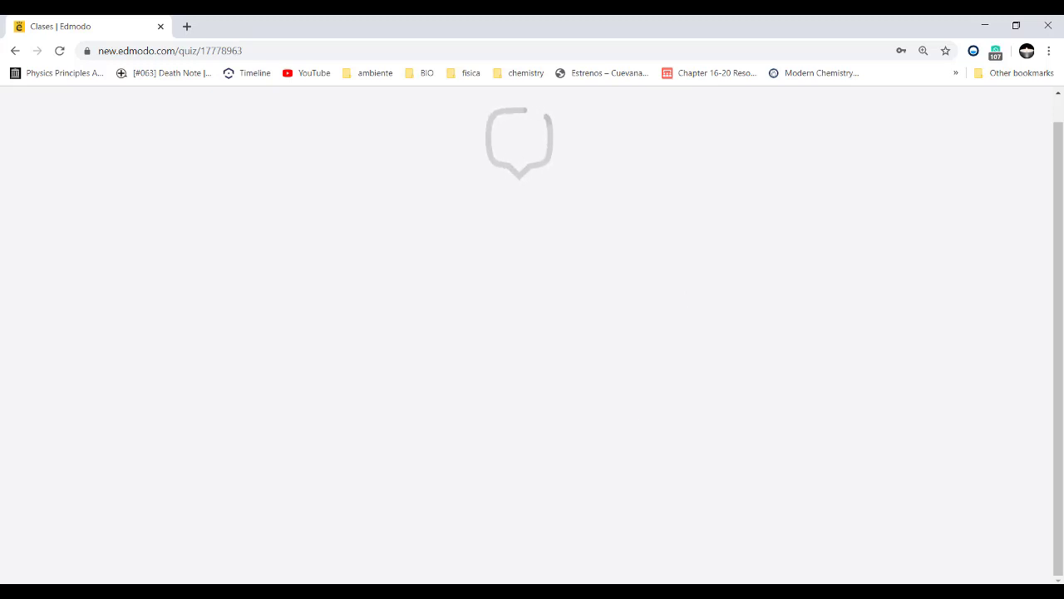
Acknowledge the 'Quiz is locked' due-date message and return to the Home feed.
{"action": "mouse_move", "coordinate": [565, 591]}
{"action": "left_click", "coordinate": [563, 559]}
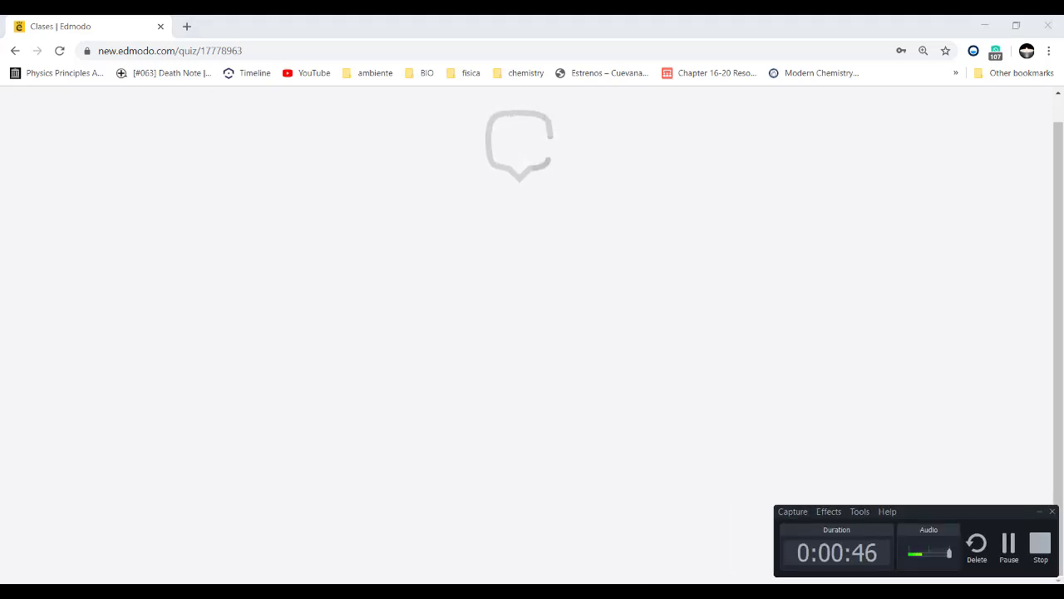
{"action": "left_click", "coordinate": [741, 481]}
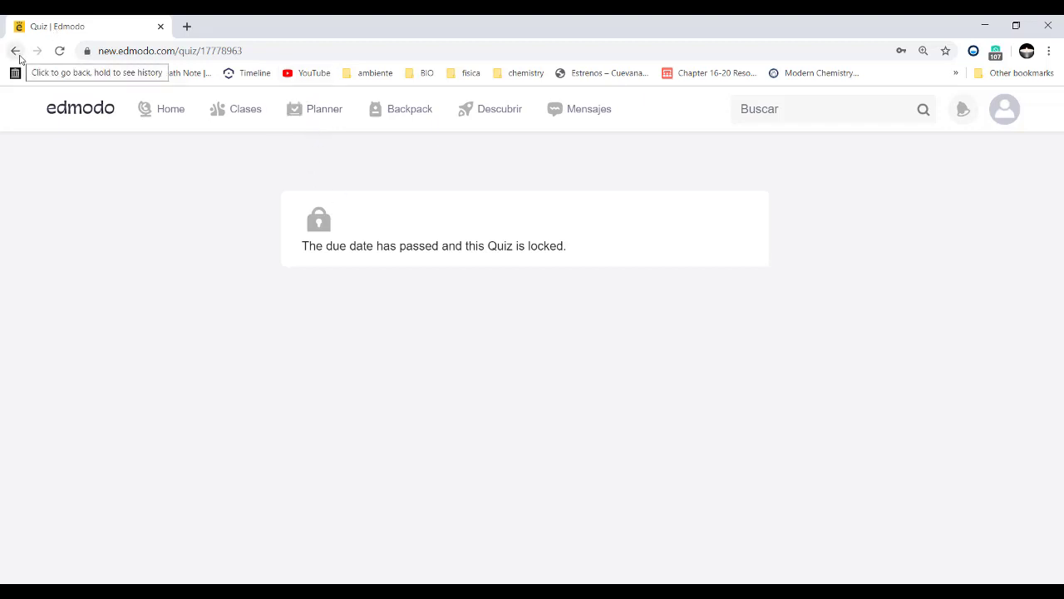
{"action": "left_click", "coordinate": [162, 114]}
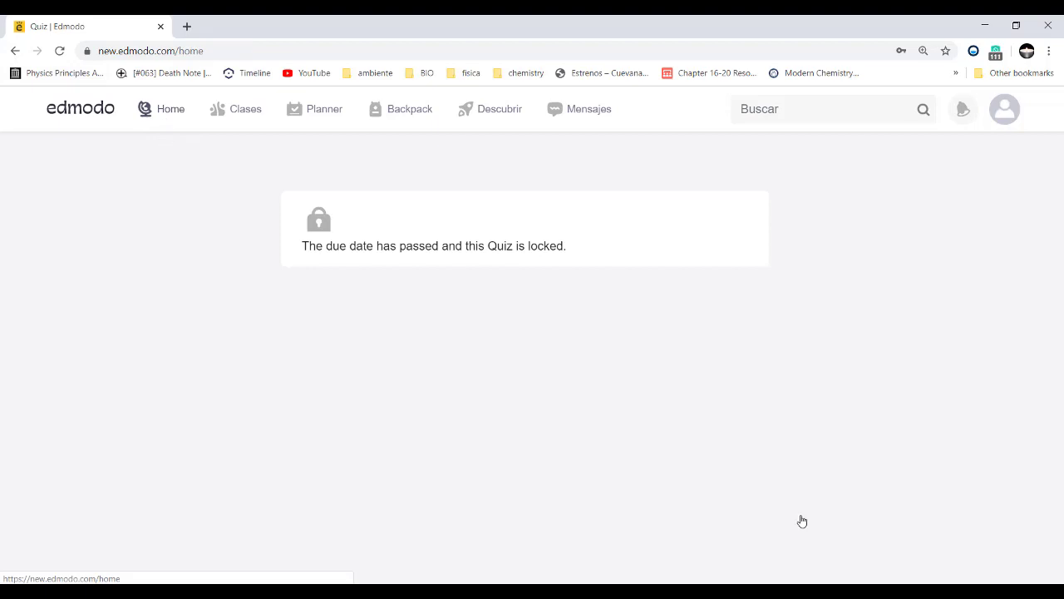
{"action": "scroll", "coordinate": [637, 442], "scroll_direction": "down", "scroll_amount": 3}
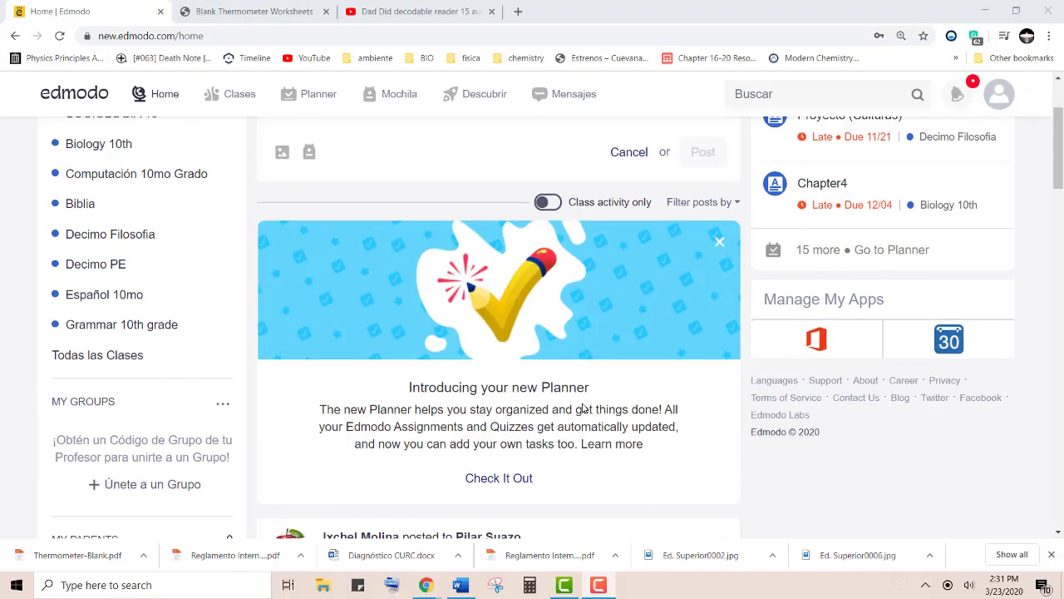
{"action": "scroll", "coordinate": [583, 408], "scroll_direction": "up", "scroll_amount": 1}
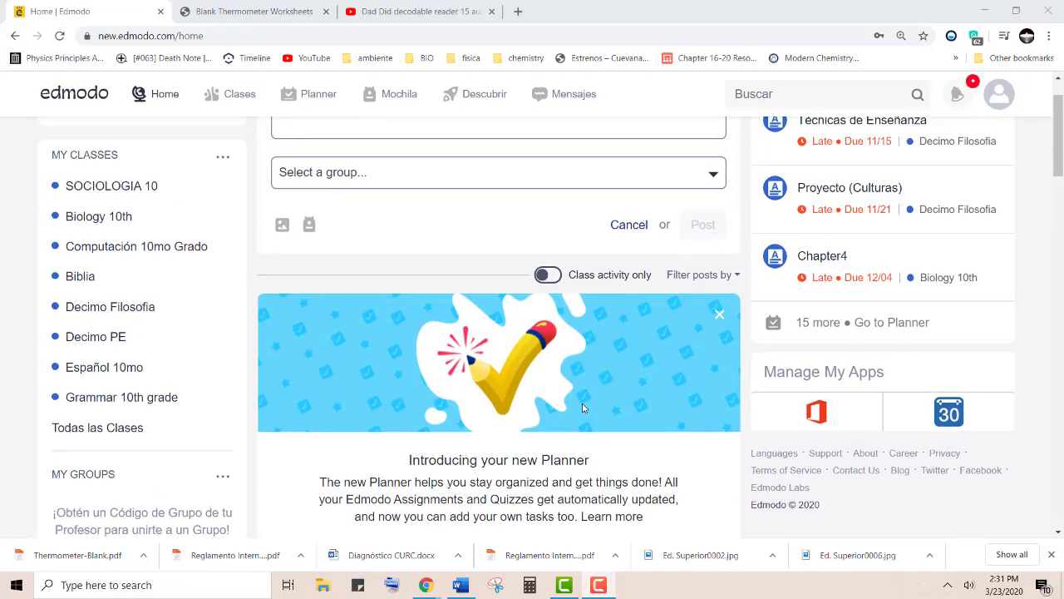
{"action": "left_click", "coordinate": [958, 94]}
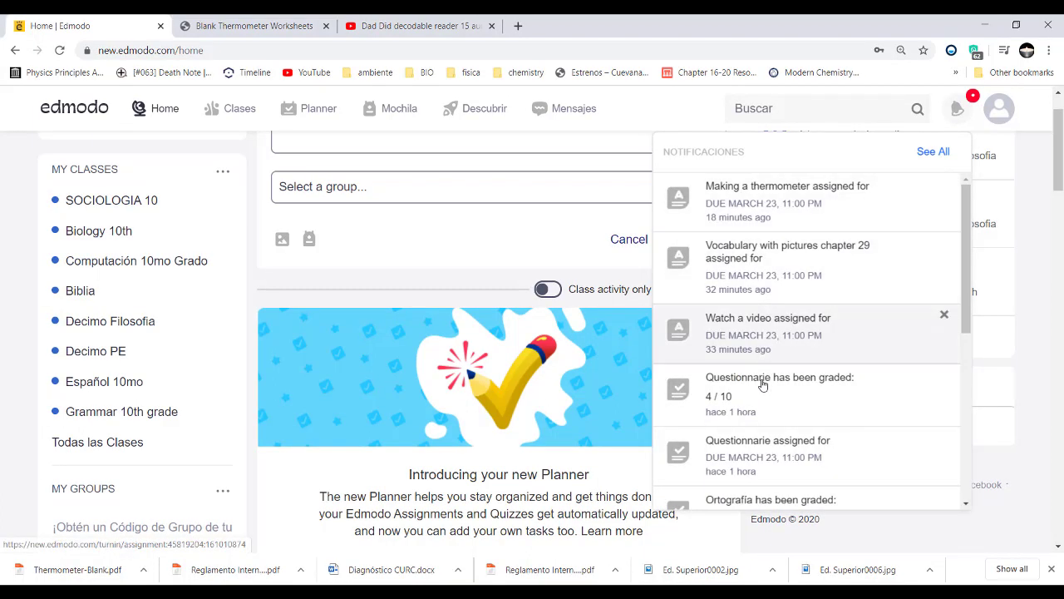
{"action": "scroll", "coordinate": [756, 449], "scroll_direction": "down", "scroll_amount": 5}
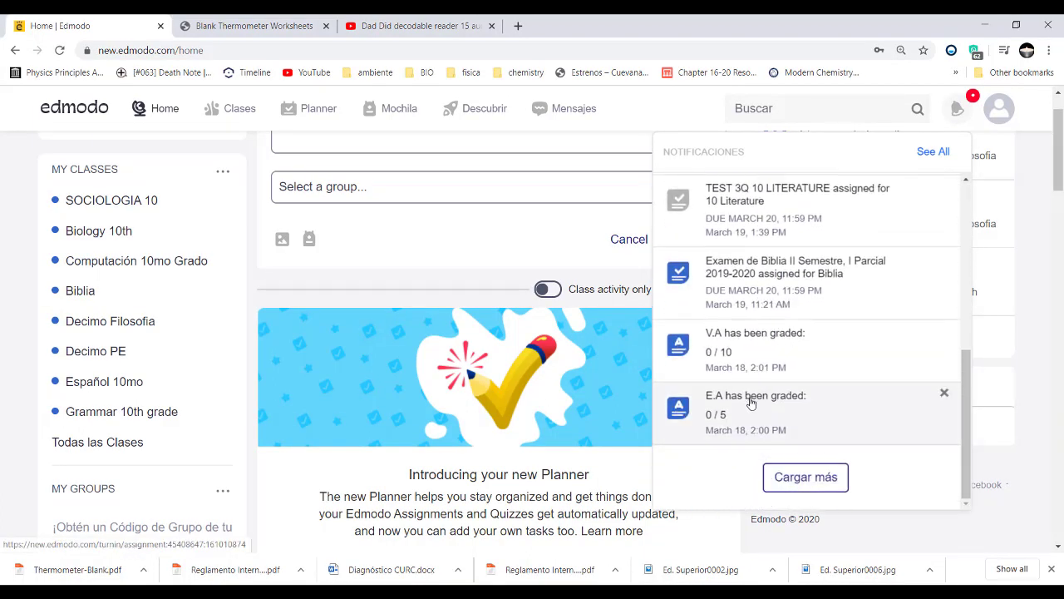
{"action": "scroll", "coordinate": [751, 382], "scroll_direction": "up", "scroll_amount": 8}
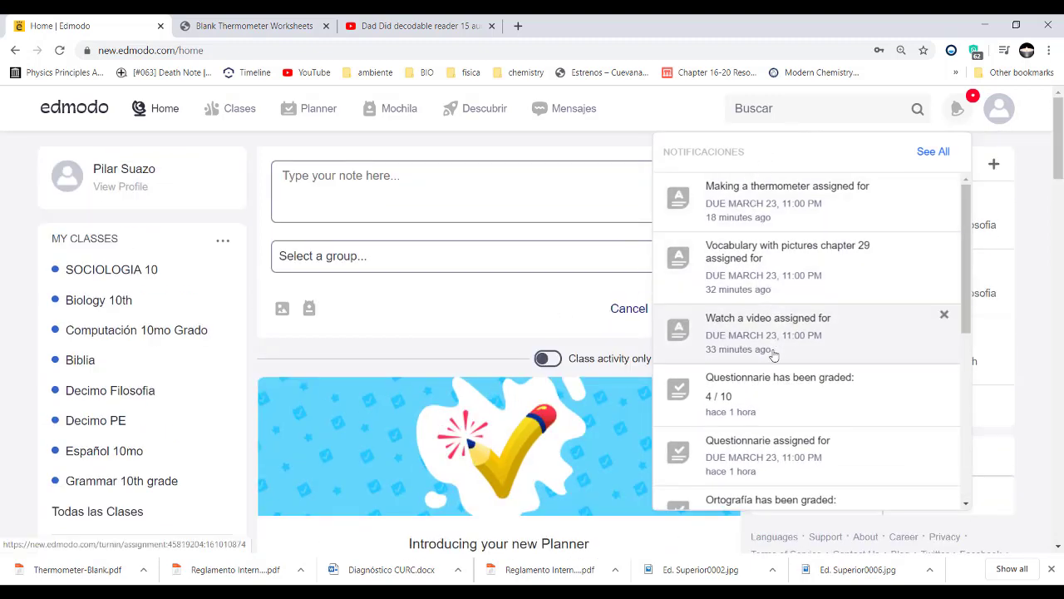
{"action": "left_click", "coordinate": [520, 317]}
{"action": "scroll", "coordinate": [520, 318], "scroll_direction": "down", "scroll_amount": 1}
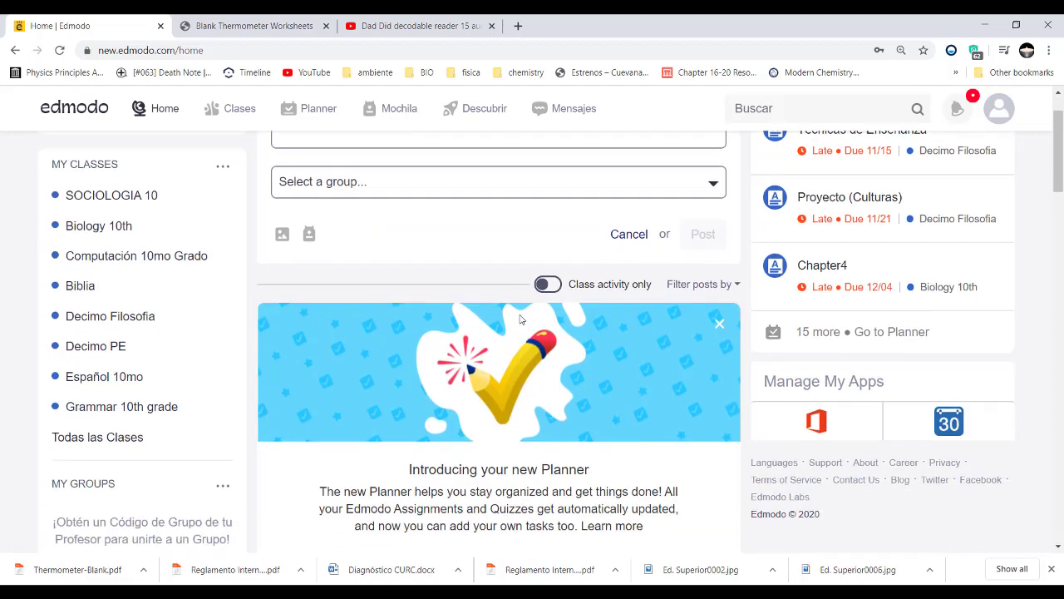
{"action": "scroll", "coordinate": [521, 317], "scroll_direction": "down", "scroll_amount": 5}
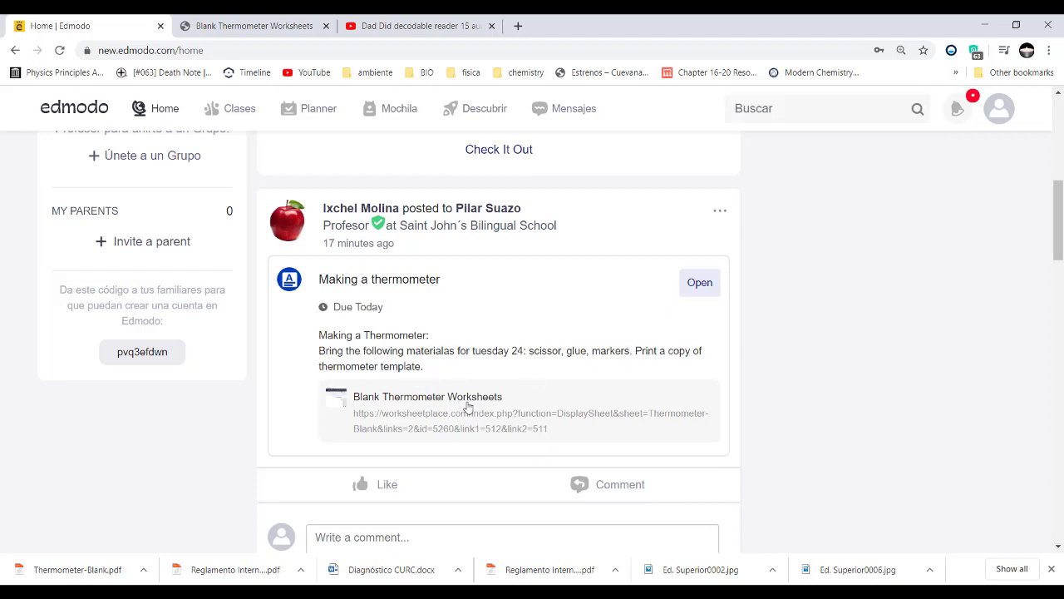
Open the Making a thermometer assignment and allow its Blank Thermometer Worksheets link to open.
{"action": "scroll", "coordinate": [468, 408], "scroll_direction": "down", "scroll_amount": 1}
{"action": "left_click", "coordinate": [693, 222]}
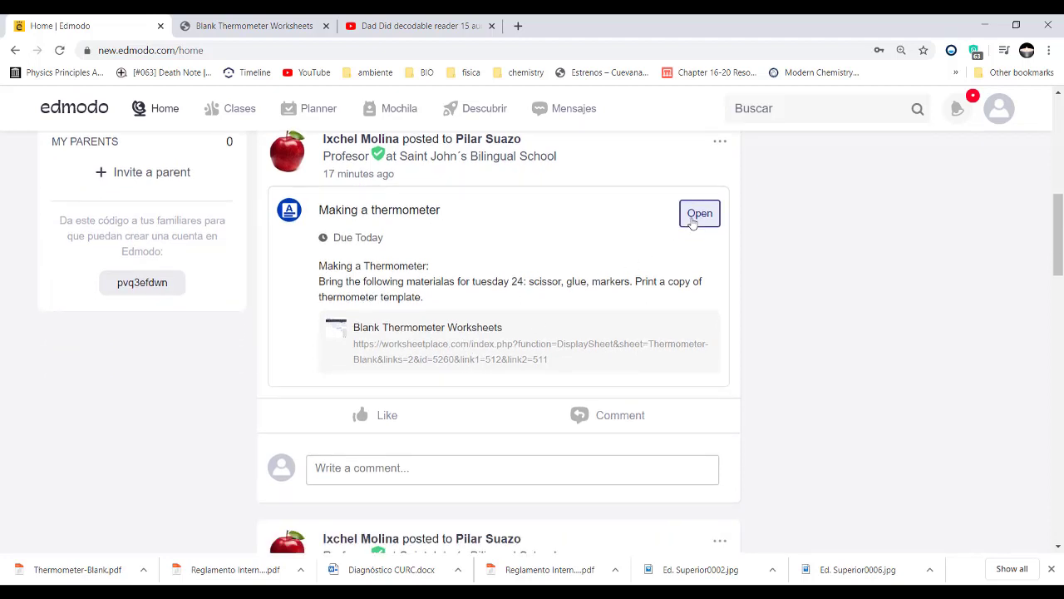
{"action": "left_click", "coordinate": [433, 333]}
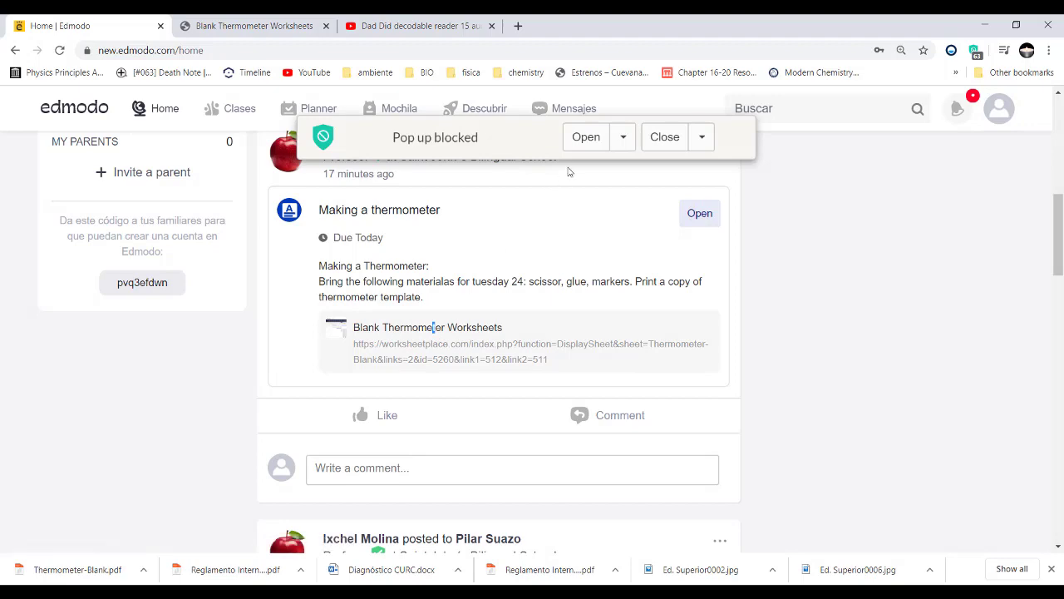
{"action": "left_click", "coordinate": [584, 140]}
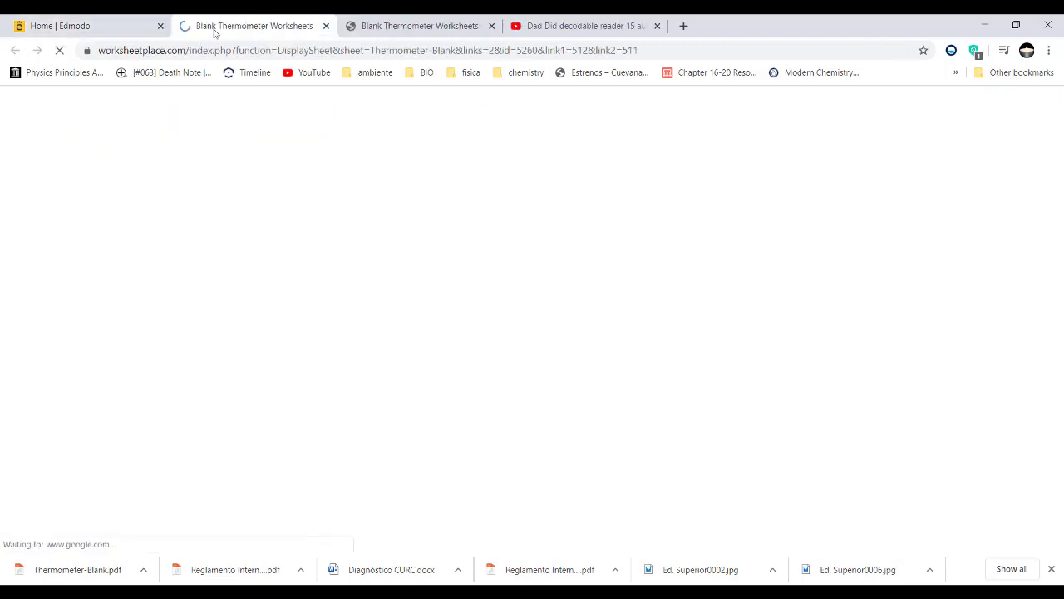
Look over the worksheet page, then close it with Ctrl+W to return to Edmodo.
{"action": "scroll", "coordinate": [613, 412], "scroll_direction": "down", "scroll_amount": 2}
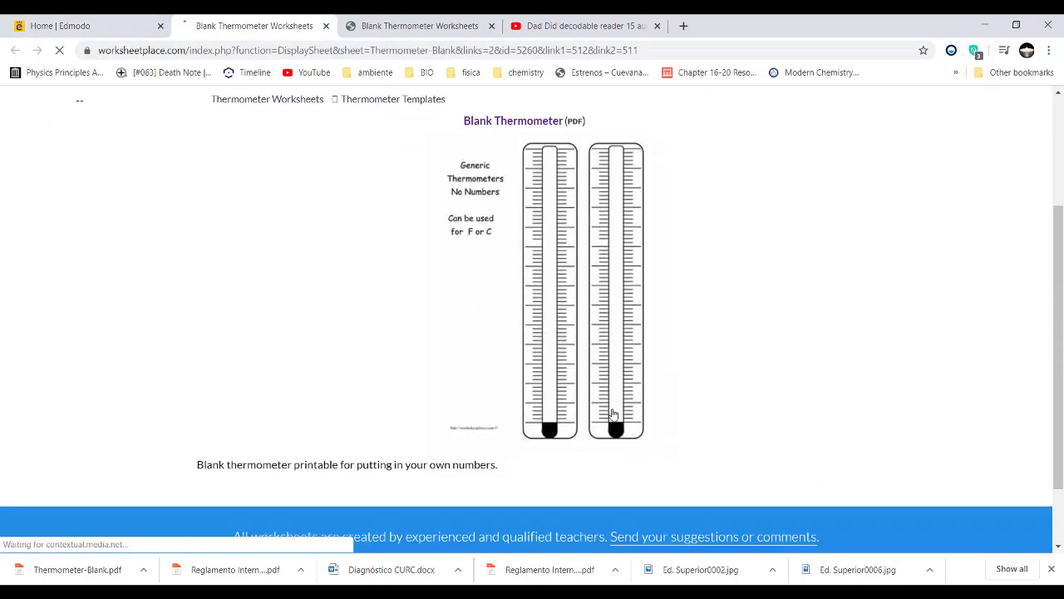
{"action": "scroll", "coordinate": [488, 309], "scroll_direction": "up", "scroll_amount": 1}
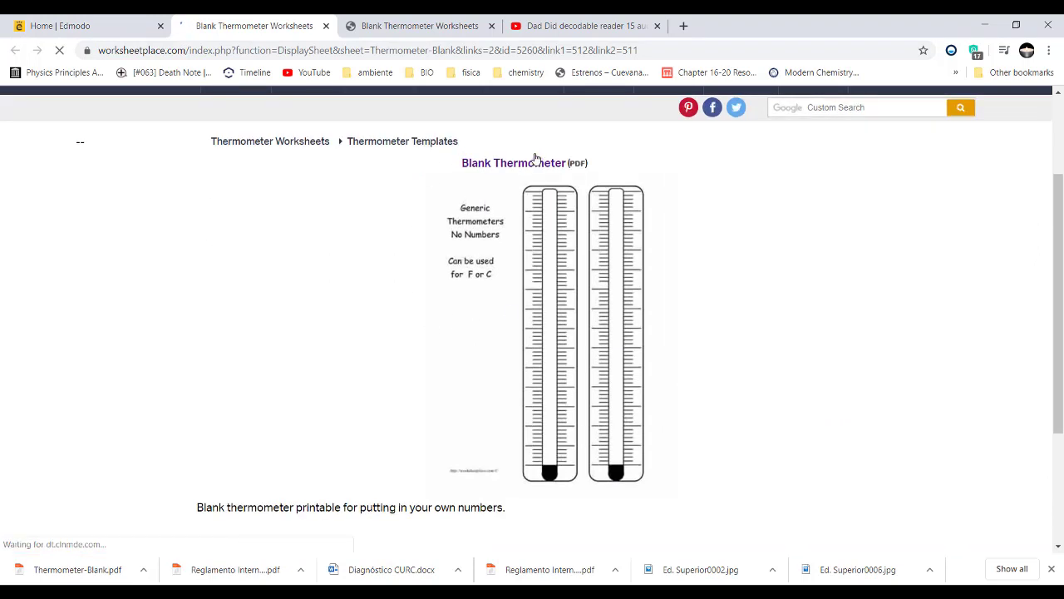
{"action": "key", "text": "ctrl+w"}
{"action": "key", "text": "ctrl+w"}
{"action": "key", "text": "ctrl+w"}
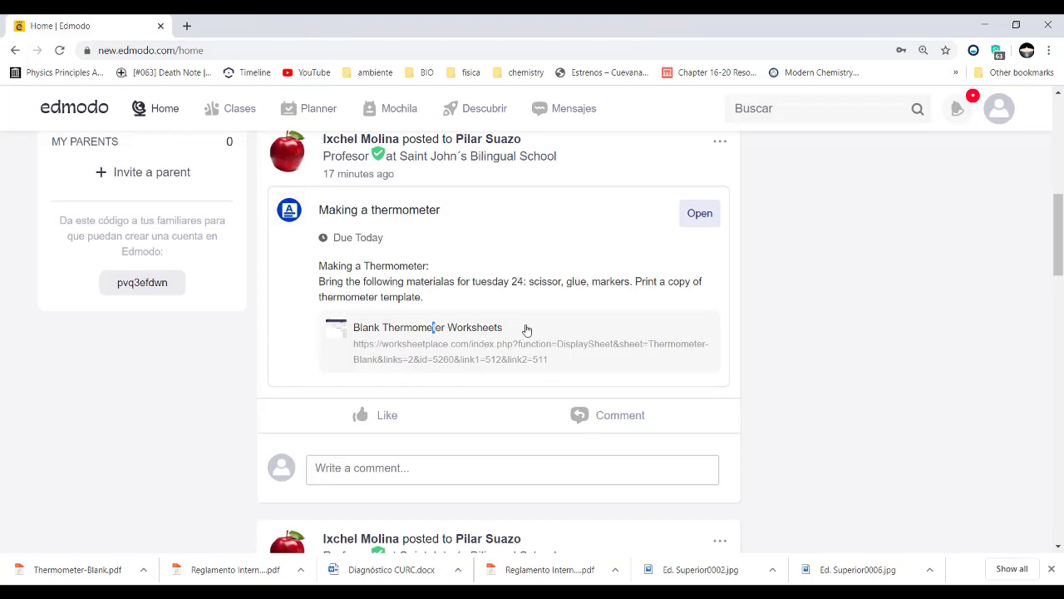
Scroll the feed to the Vocabulary with pictures chapter 29 post and open it.
{"action": "scroll", "coordinate": [507, 268], "scroll_direction": "down", "scroll_amount": 3}
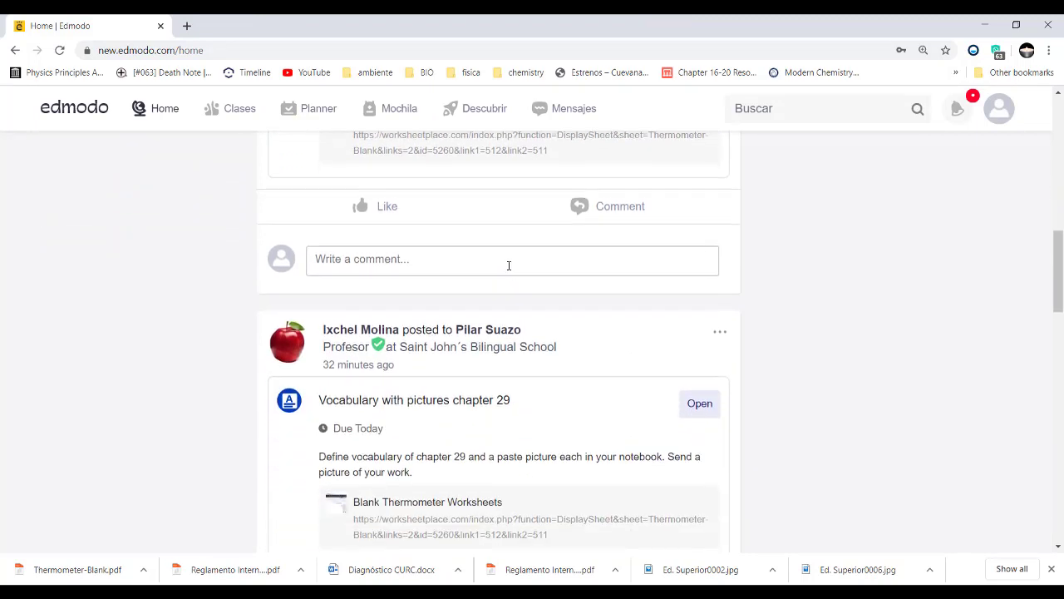
{"action": "scroll", "coordinate": [509, 266], "scroll_direction": "down", "scroll_amount": 2}
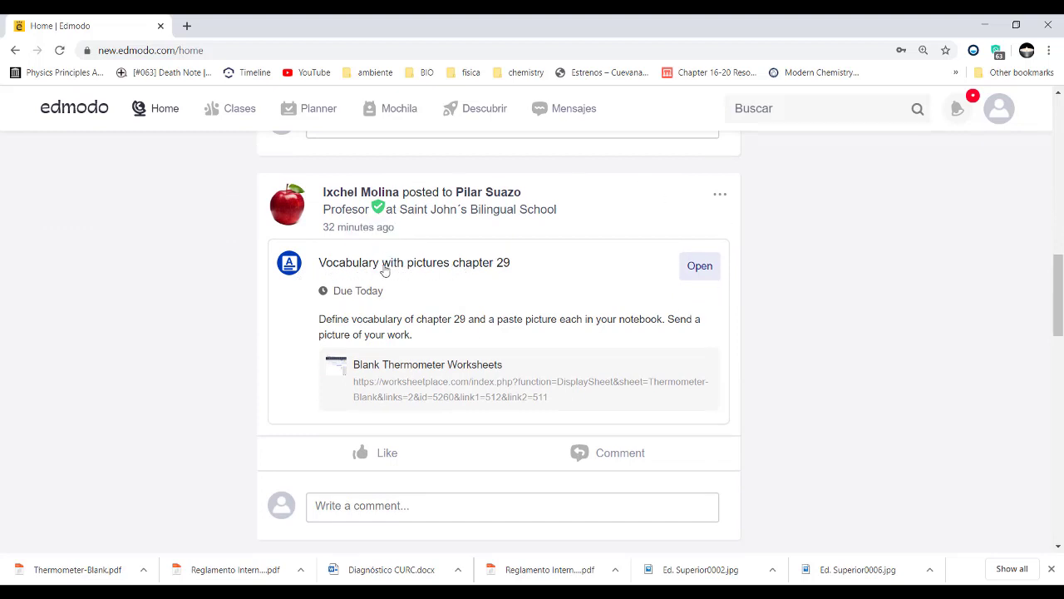
{"action": "scroll", "coordinate": [492, 325], "scroll_direction": "down", "scroll_amount": 1}
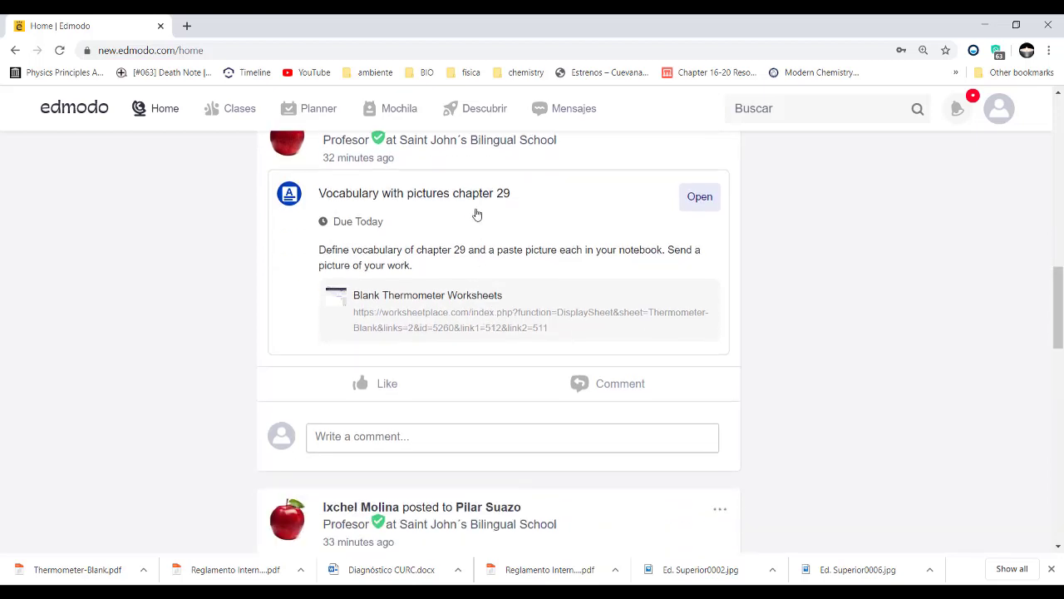
{"action": "scroll", "coordinate": [582, 263], "scroll_direction": "up", "scroll_amount": 1}
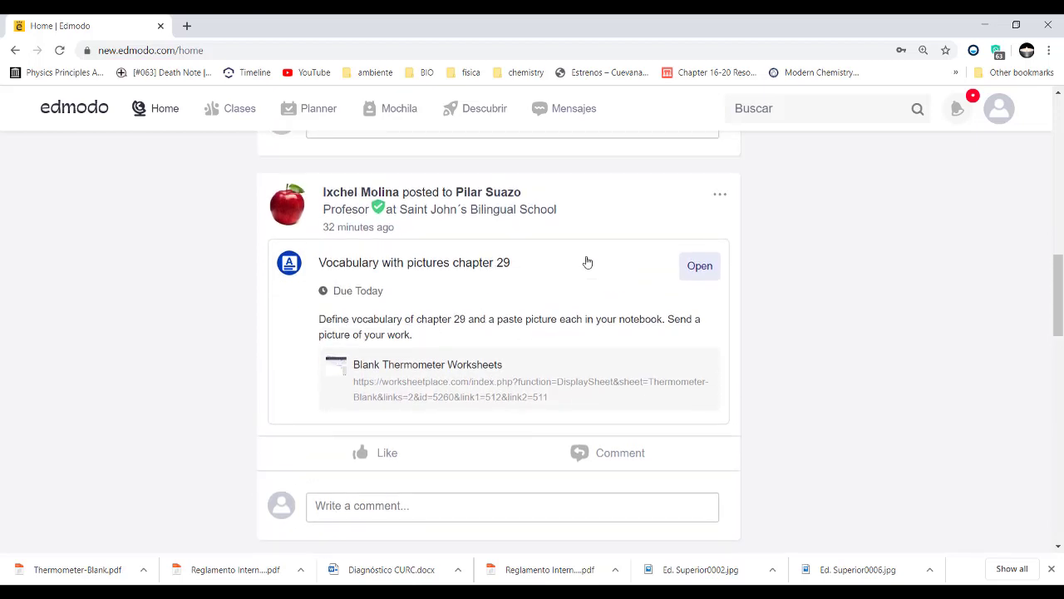
{"action": "left_click", "coordinate": [702, 268]}
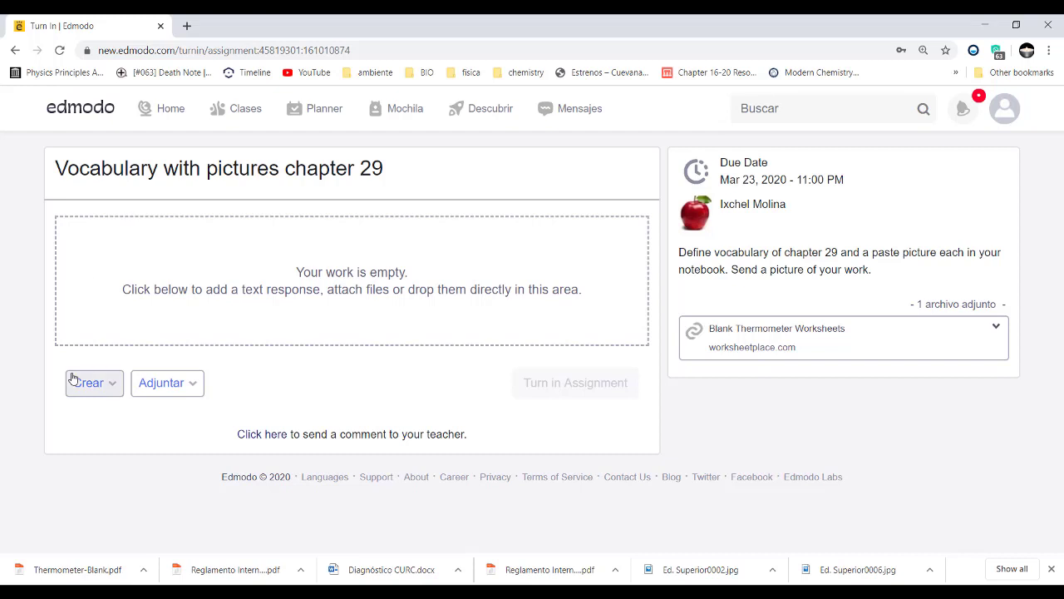
Reopen the chapter 29 assignment and choose Adjuntar > File from Computer.
{"action": "key", "text": "alt+Left"}
{"action": "left_click", "coordinate": [701, 328]}
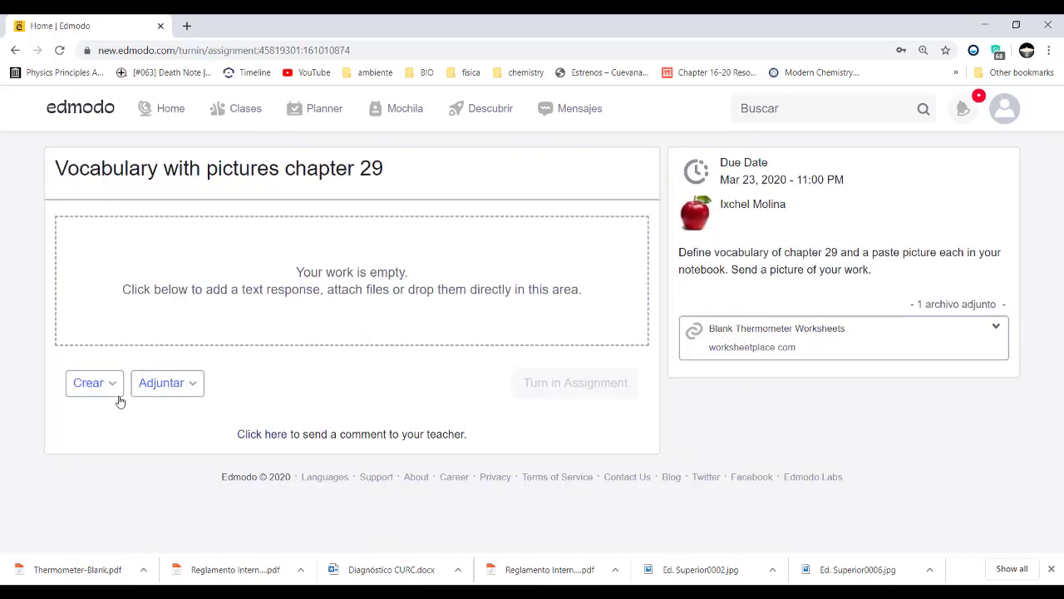
{"action": "left_click", "coordinate": [169, 389]}
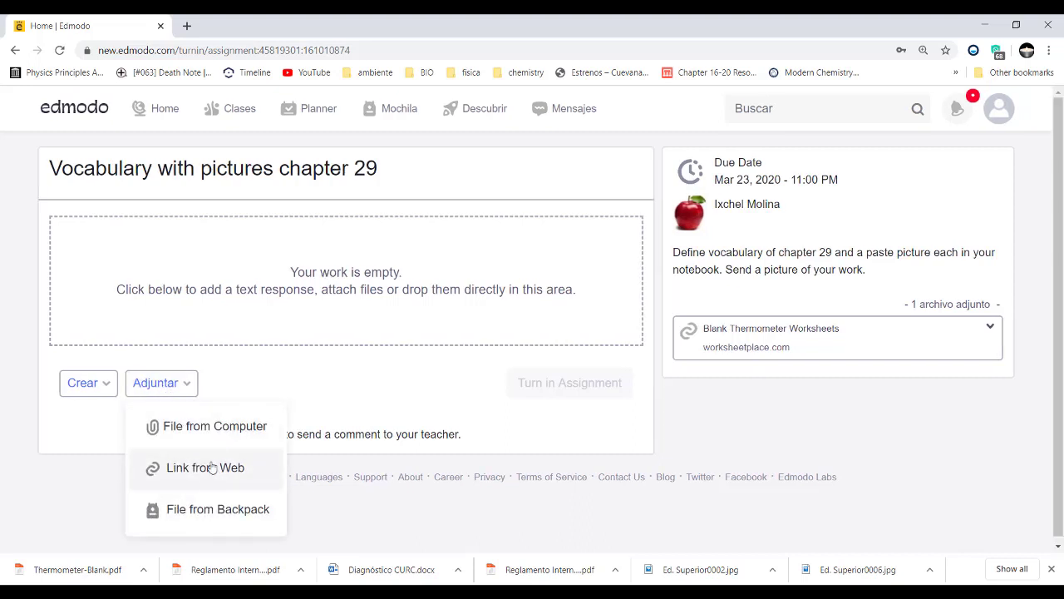
{"action": "left_click", "coordinate": [222, 431]}
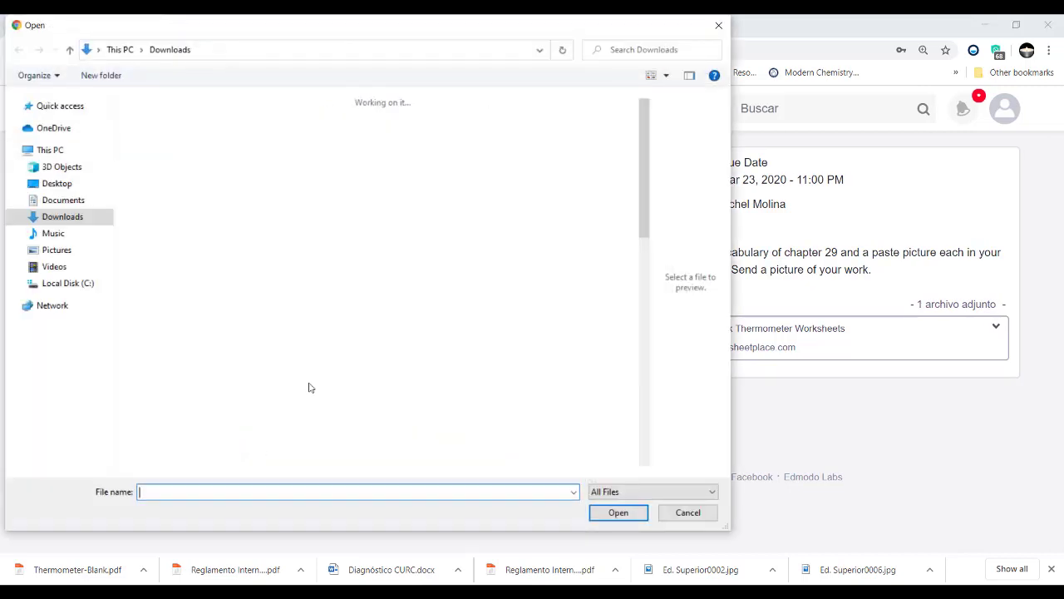
Choose lab report.docx from the Desktop folder to attach it to the assignment.
{"action": "scroll", "coordinate": [395, 353], "scroll_direction": "down", "scroll_amount": 5}
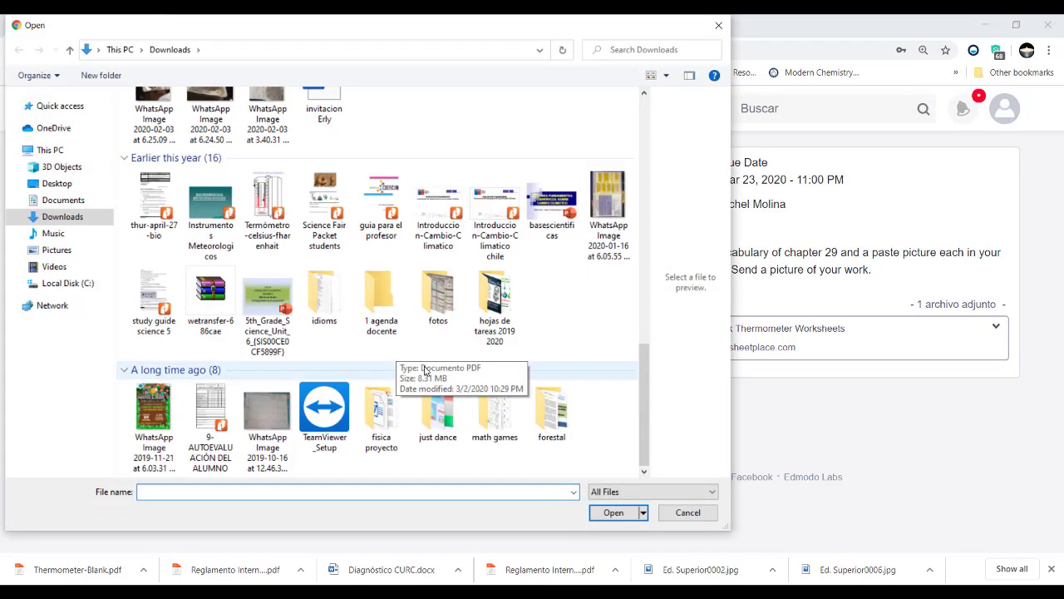
{"action": "scroll", "coordinate": [395, 353], "scroll_direction": "up", "scroll_amount": 10}
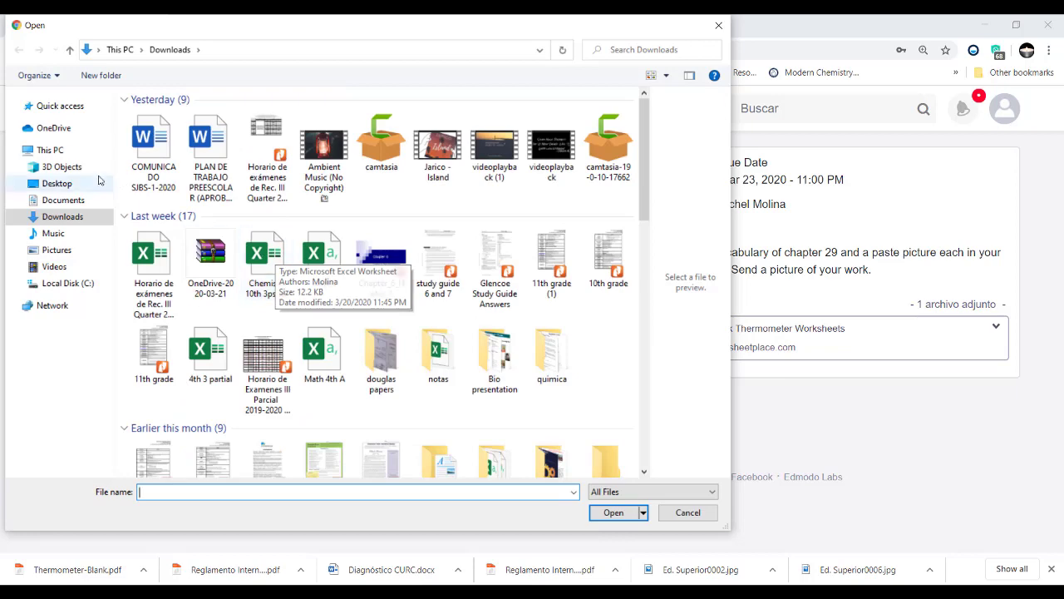
{"action": "left_click", "coordinate": [70, 188]}
{"action": "scroll", "coordinate": [453, 204], "scroll_direction": "down", "scroll_amount": 3}
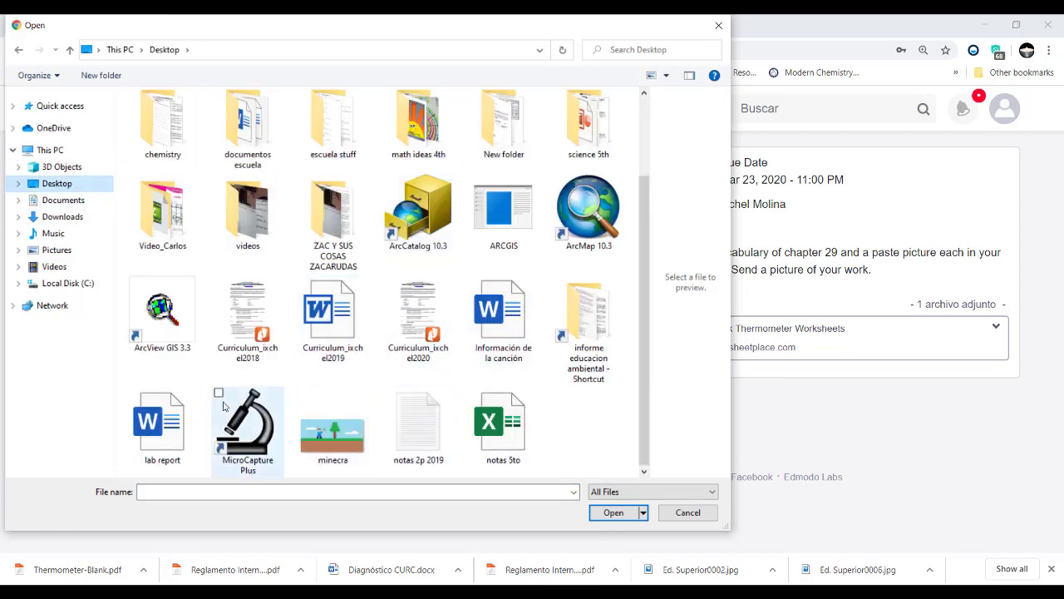
{"action": "left_click", "coordinate": [158, 422]}
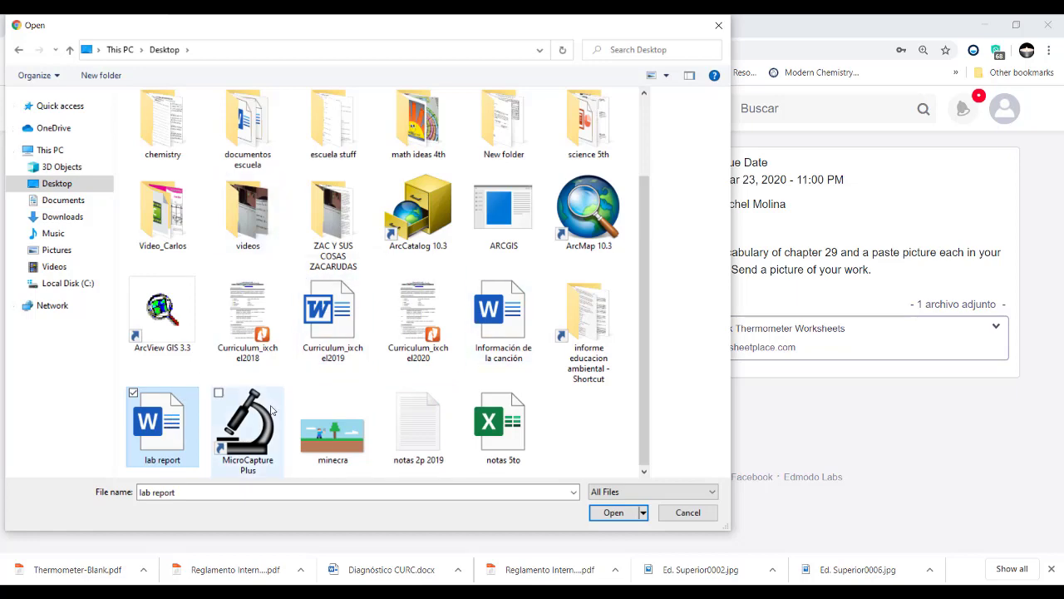
{"action": "double_click", "coordinate": [162, 413]}
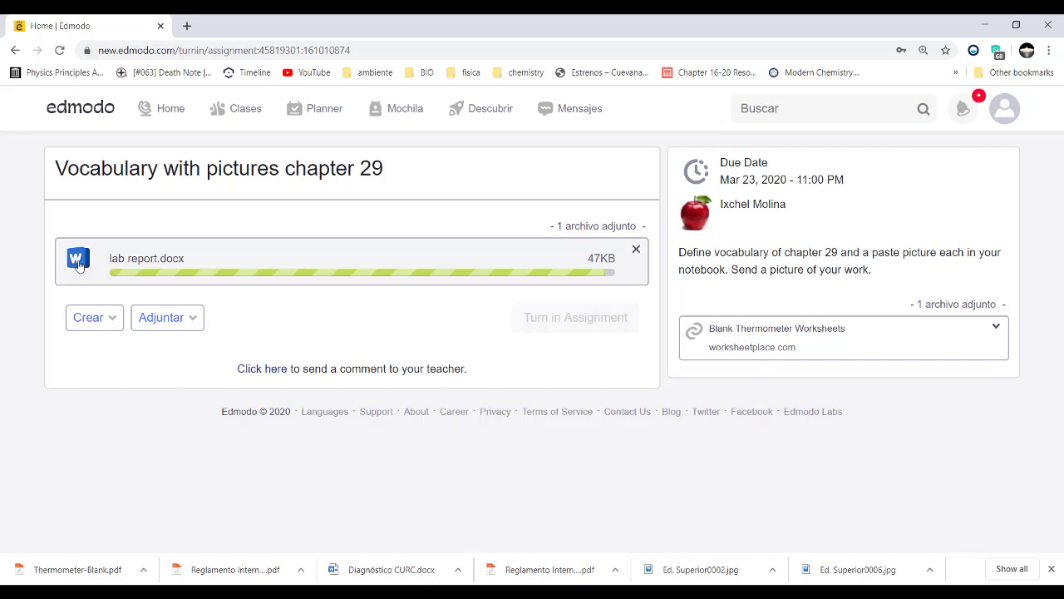
Open and close the Crear document-type list while lab report.docx finishes uploading and the draft saves.
{"action": "left_click", "coordinate": [94, 318]}
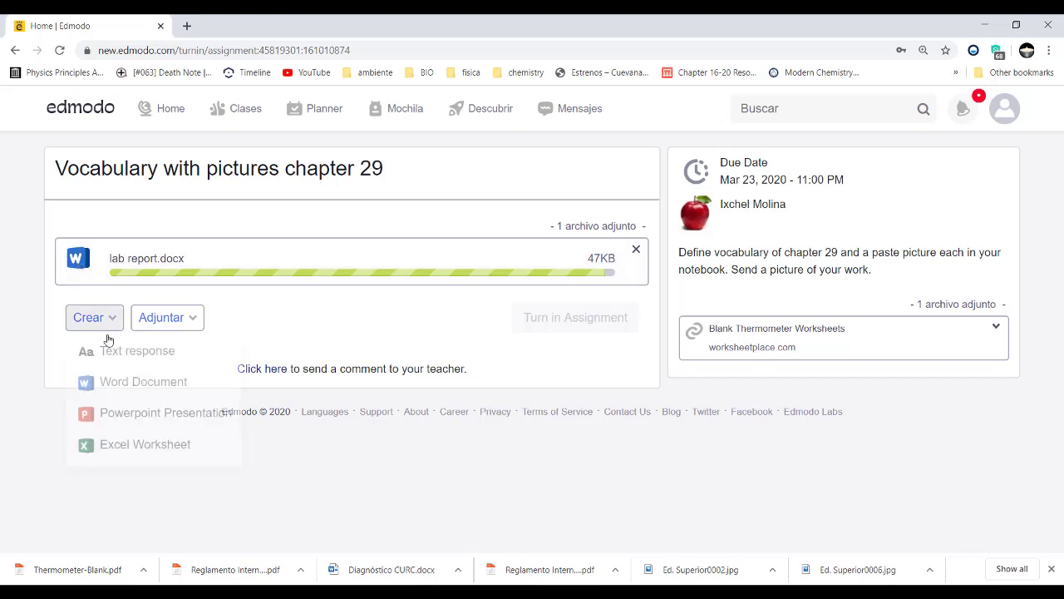
{"action": "left_click", "coordinate": [125, 420]}
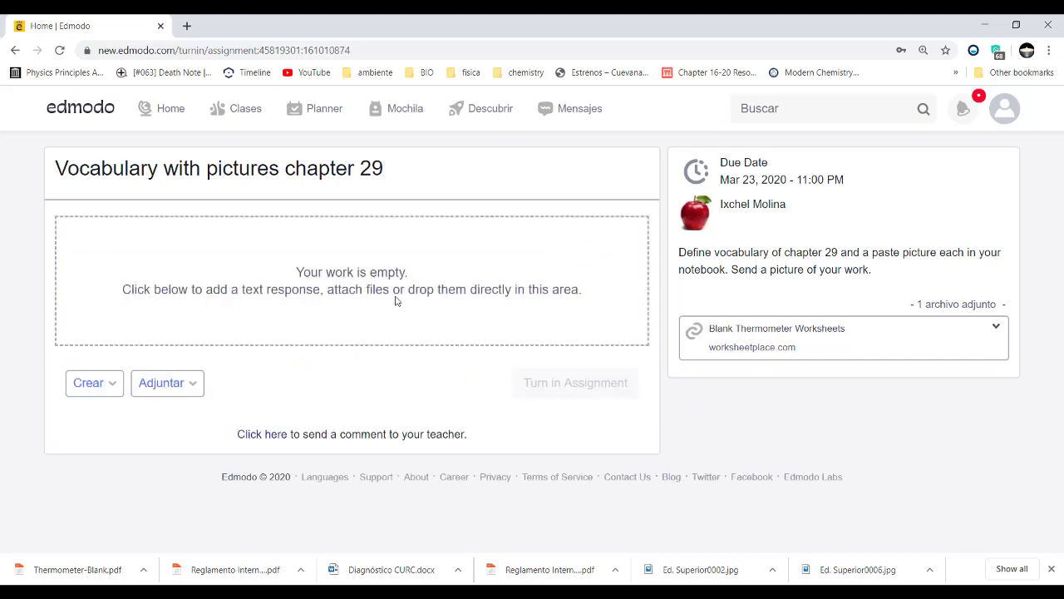
{"action": "left_click", "coordinate": [88, 310]}
{"action": "left_click", "coordinate": [91, 404]}
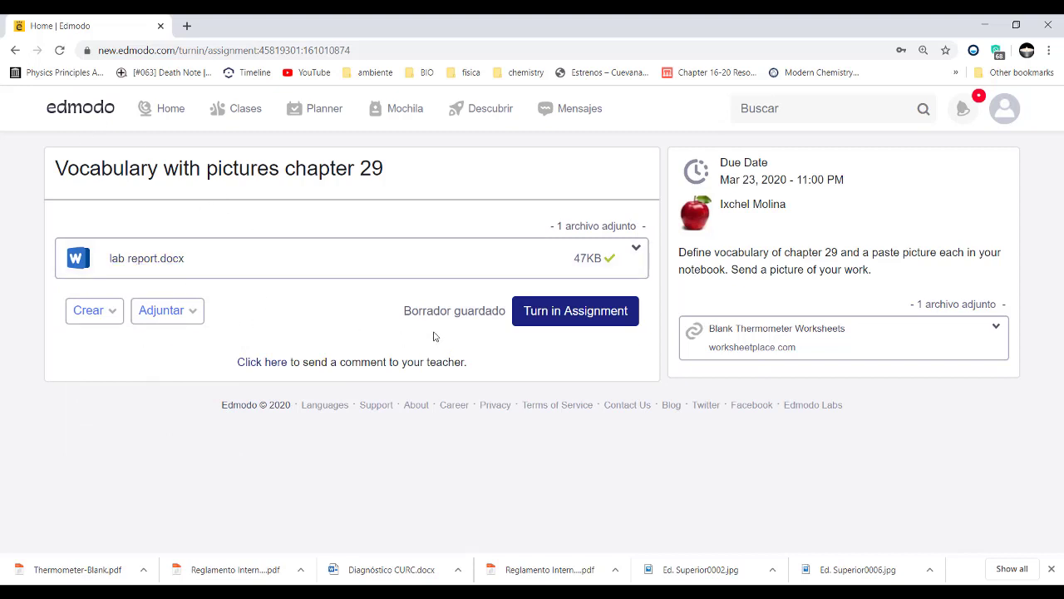
Turn in the chapter 29 vocabulary assignment, confirm with Turn In, and return Home.
{"action": "left_click", "coordinate": [570, 321]}
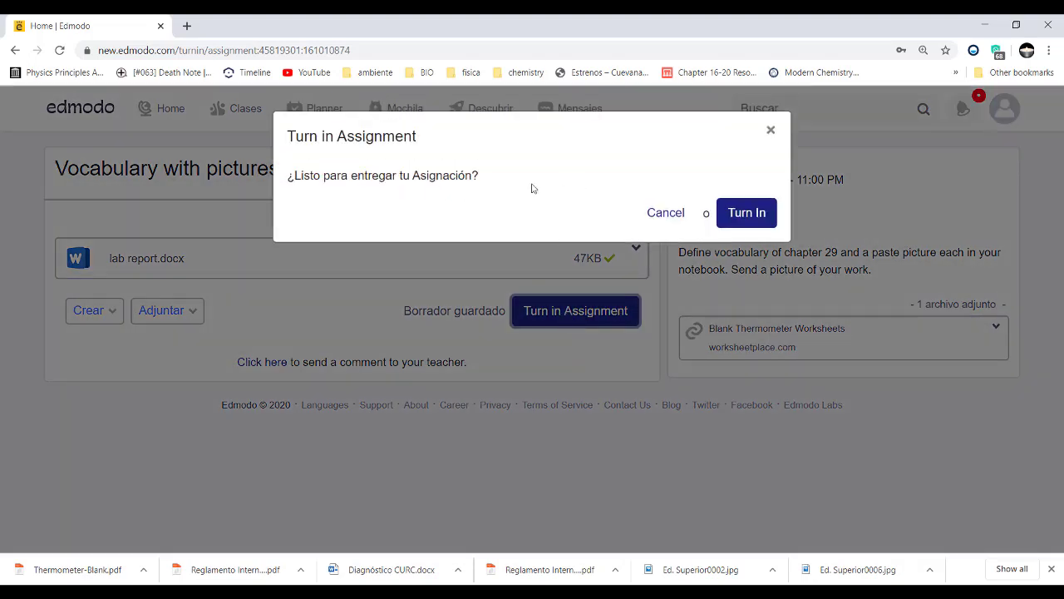
{"action": "left_click", "coordinate": [747, 213]}
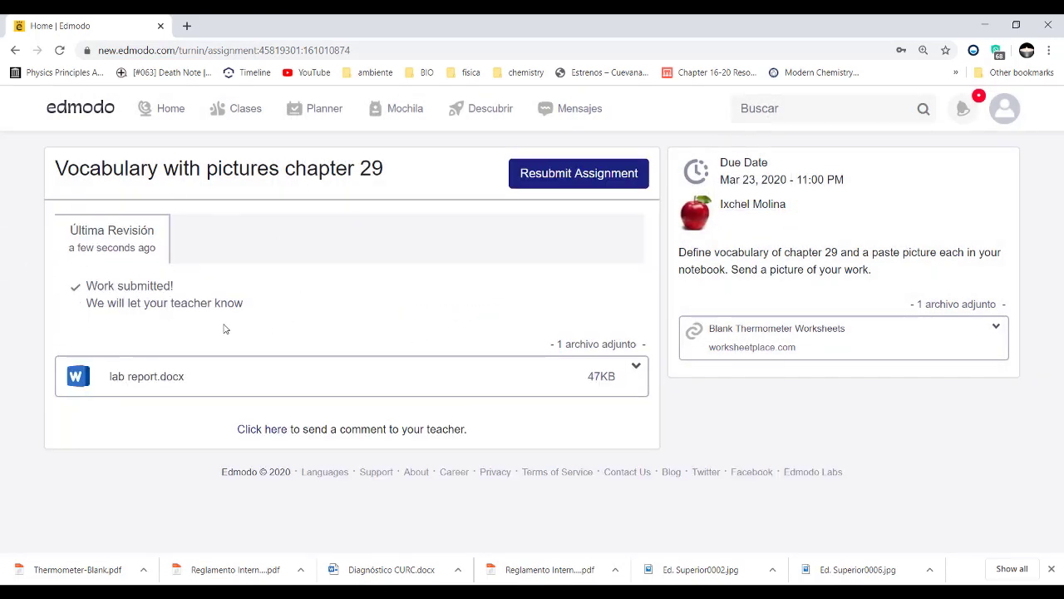
{"action": "left_click", "coordinate": [159, 110]}
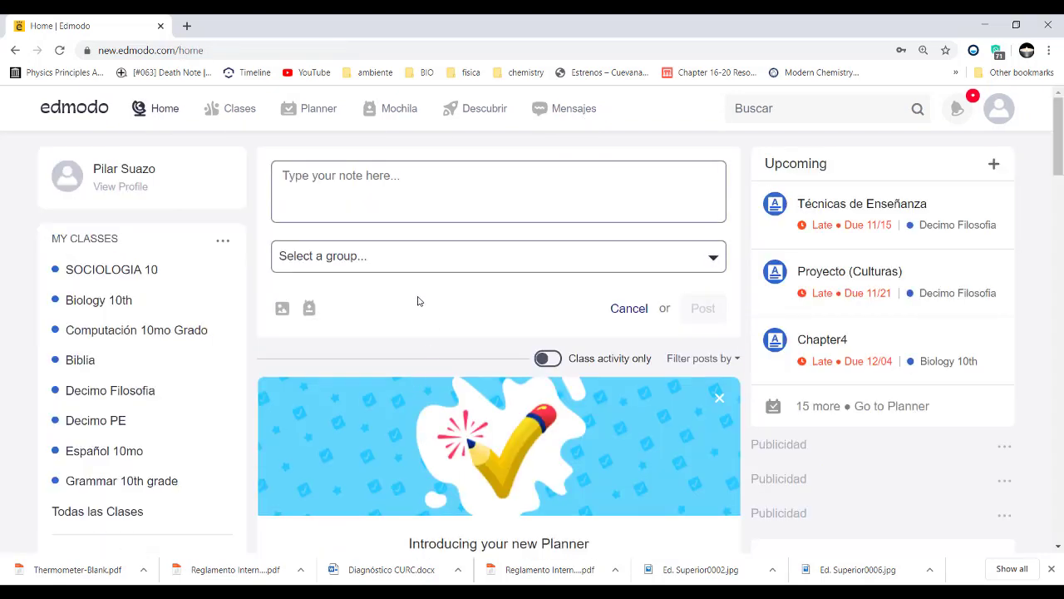
{"action": "scroll", "coordinate": [419, 299], "scroll_direction": "down", "scroll_amount": 10}
Find the Watch a video post in the feed and follow its Dad Did audiobook YouTube link.
{"action": "scroll", "coordinate": [419, 319], "scroll_direction": "down", "scroll_amount": 8}
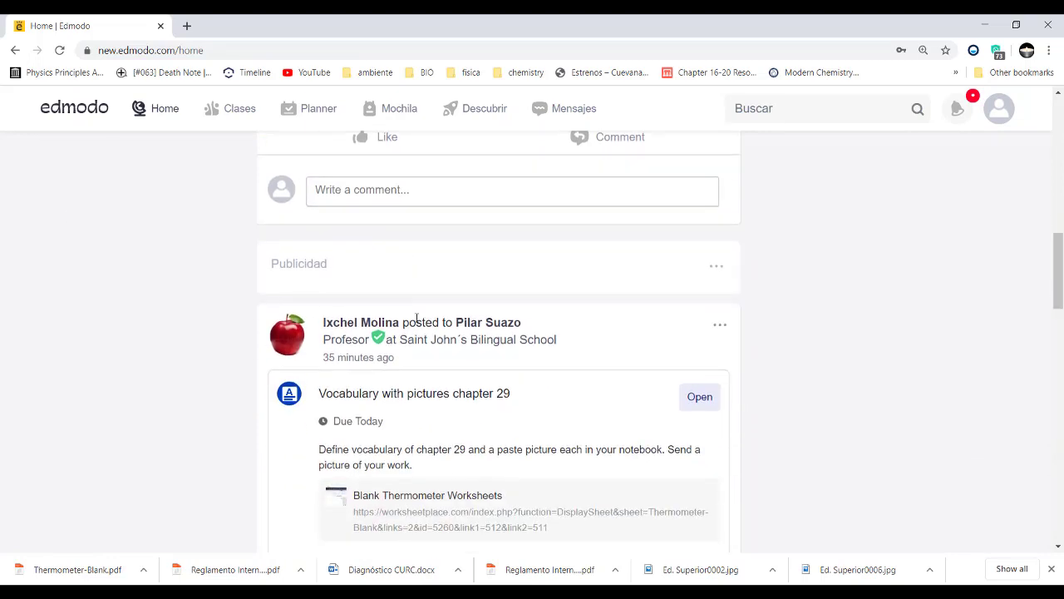
{"action": "scroll", "coordinate": [416, 319], "scroll_direction": "down", "scroll_amount": 1}
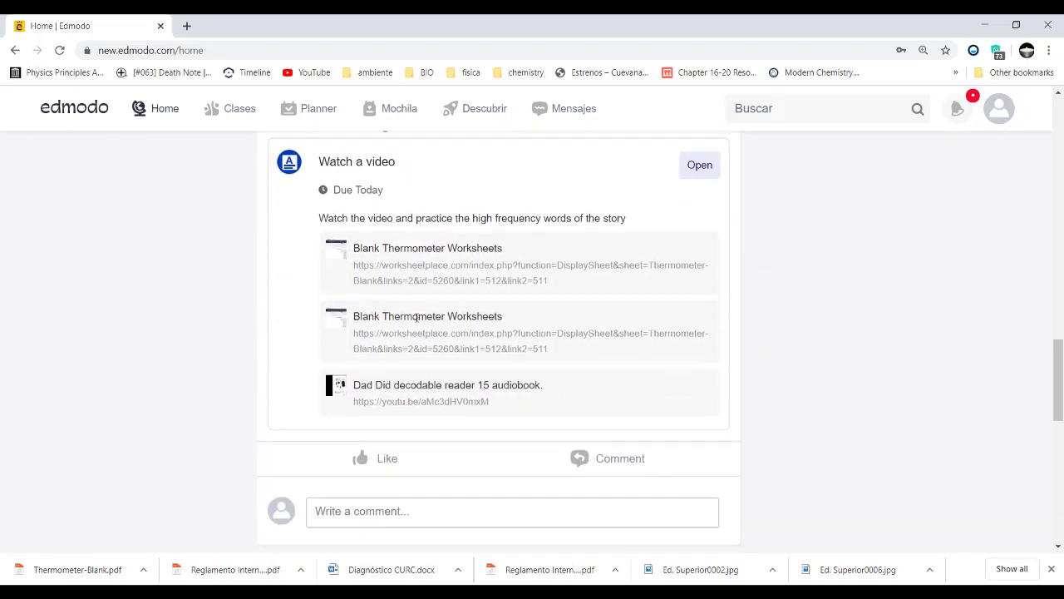
{"action": "scroll", "coordinate": [419, 320], "scroll_direction": "up", "scroll_amount": 1}
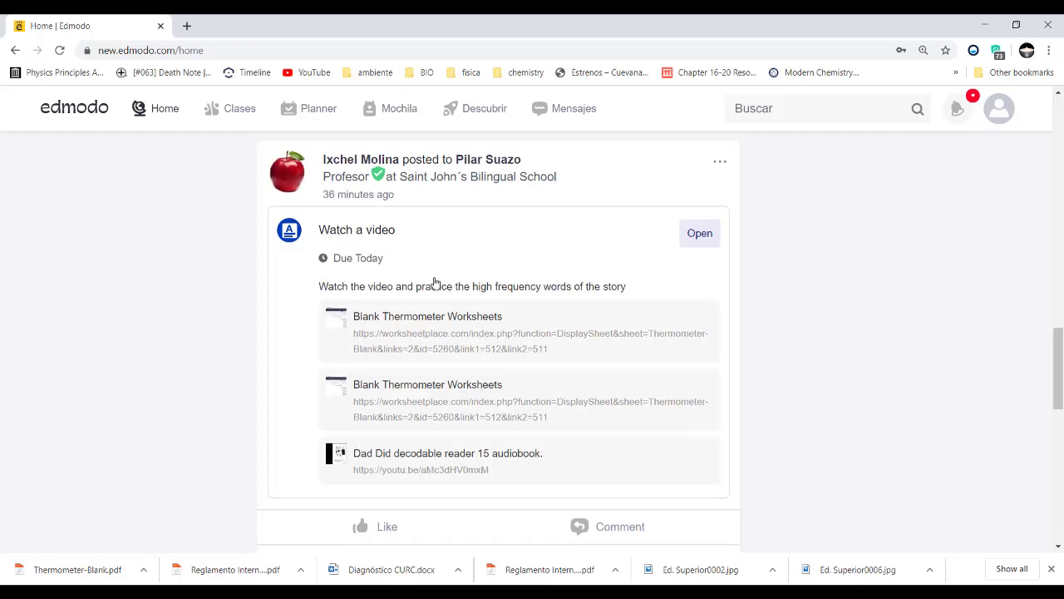
{"action": "scroll", "coordinate": [435, 285], "scroll_direction": "down", "scroll_amount": 3}
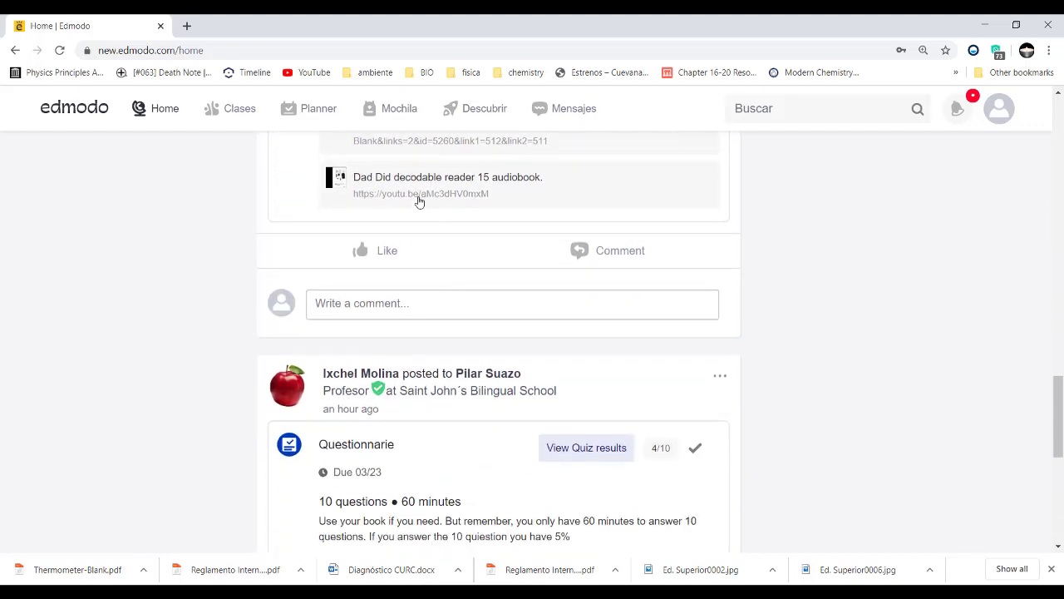
{"action": "scroll", "coordinate": [516, 216], "scroll_direction": "up", "scroll_amount": 3}
{"action": "left_click", "coordinate": [701, 238]}
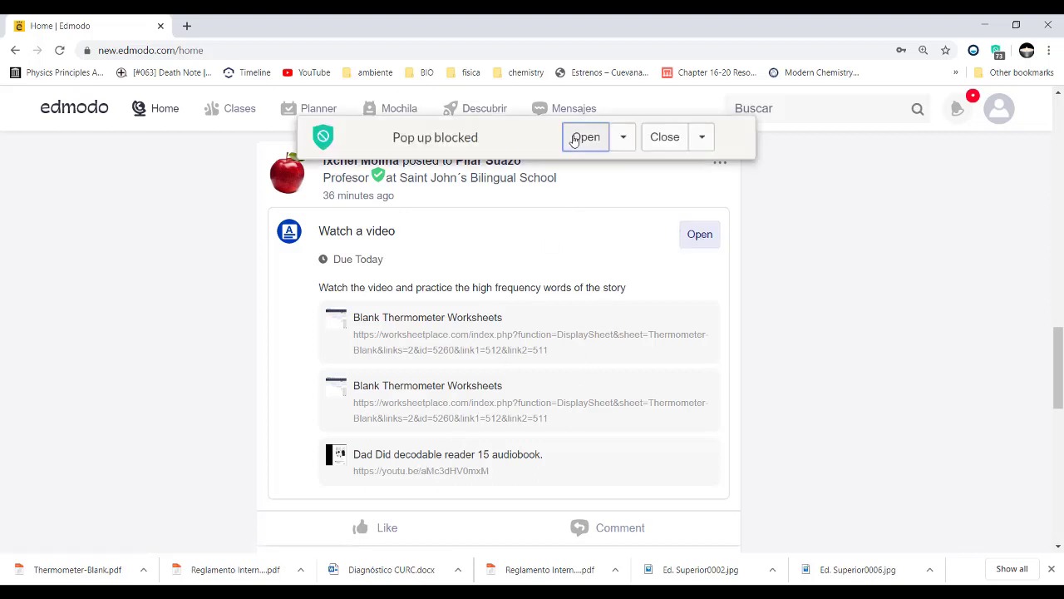
Allow the blocked pop-up, pause the Dad Did decodable reader 15 video, and return to Edmodo.
{"action": "left_click", "coordinate": [586, 137]}
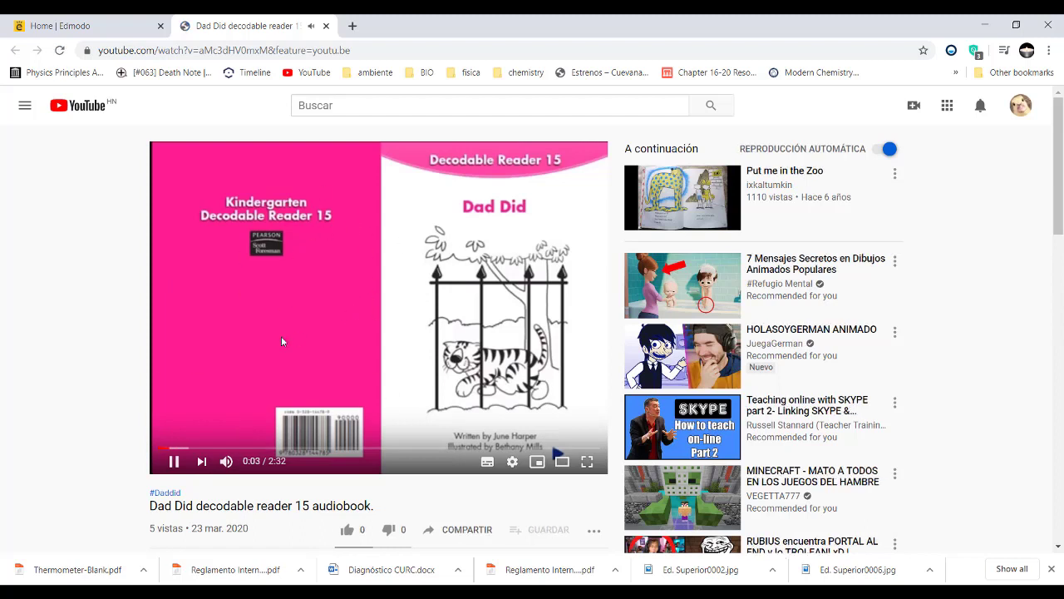
{"action": "left_click", "coordinate": [176, 469]}
{"action": "left_click", "coordinate": [98, 22]}
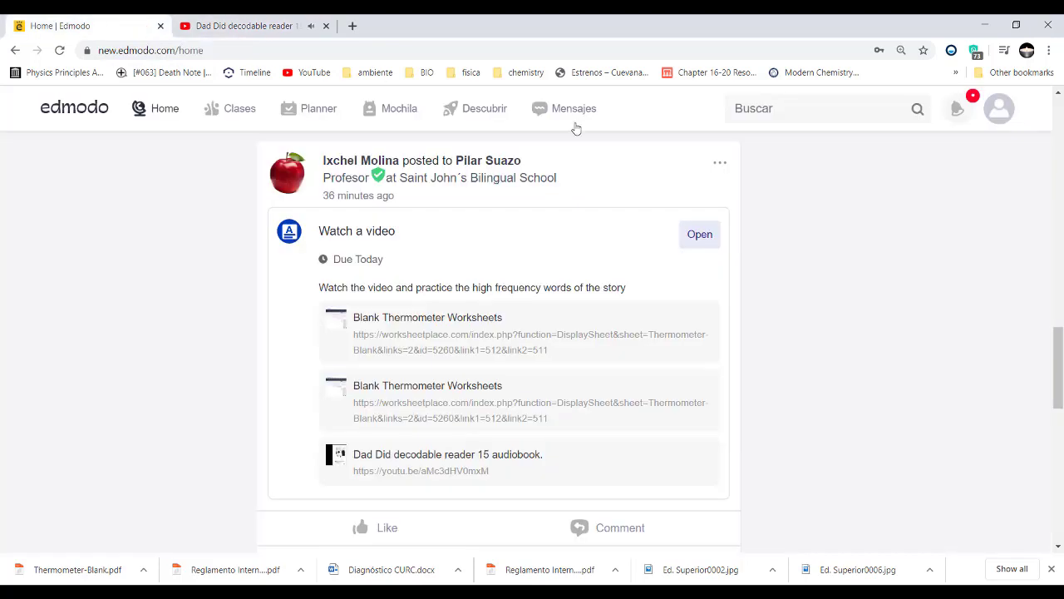
{"action": "scroll", "coordinate": [518, 468], "scroll_direction": "down", "scroll_amount": 6}
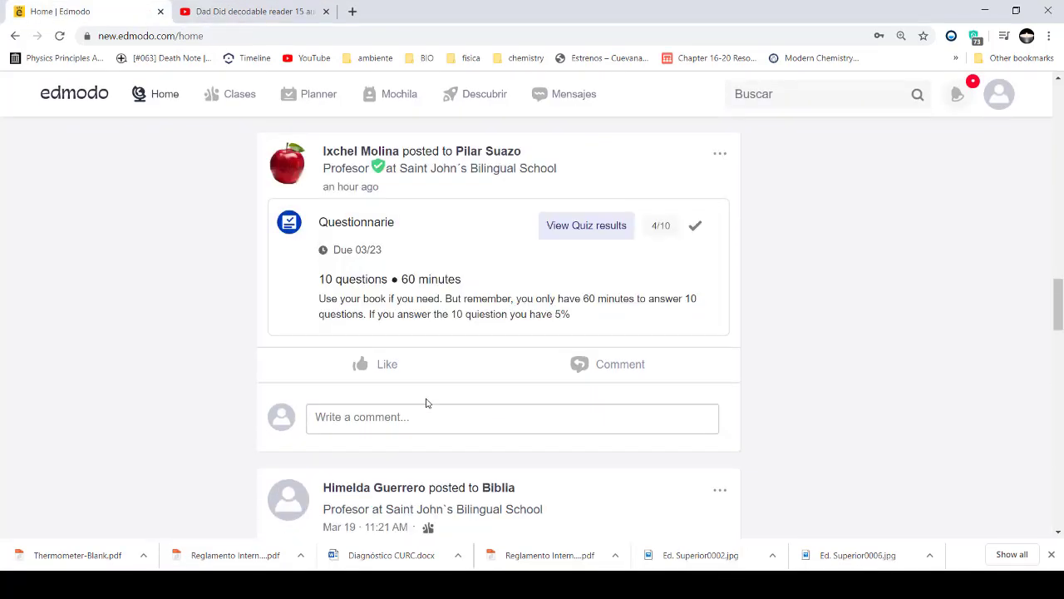
{"action": "scroll", "coordinate": [426, 403], "scroll_direction": "down", "scroll_amount": 6}
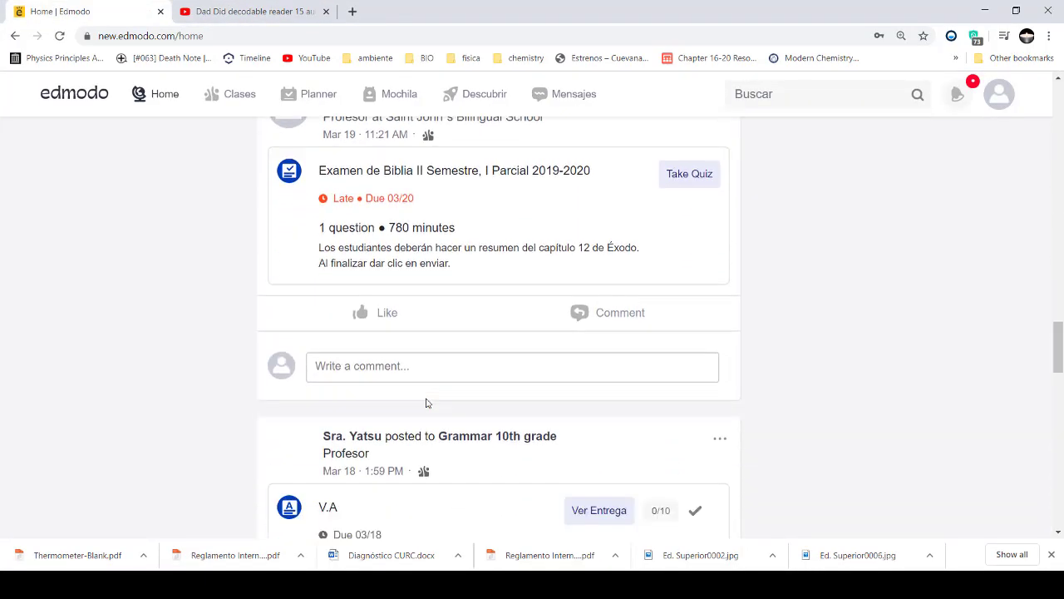
{"action": "scroll", "coordinate": [426, 402], "scroll_direction": "up", "scroll_amount": 3}
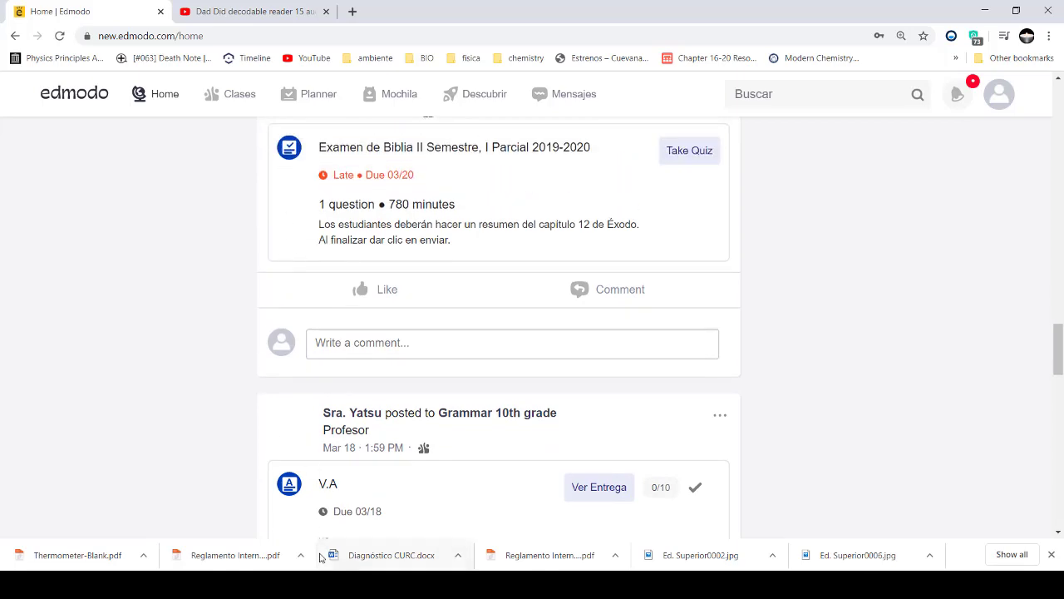
{"action": "scroll", "coordinate": [338, 301], "scroll_direction": "up", "scroll_amount": 6}
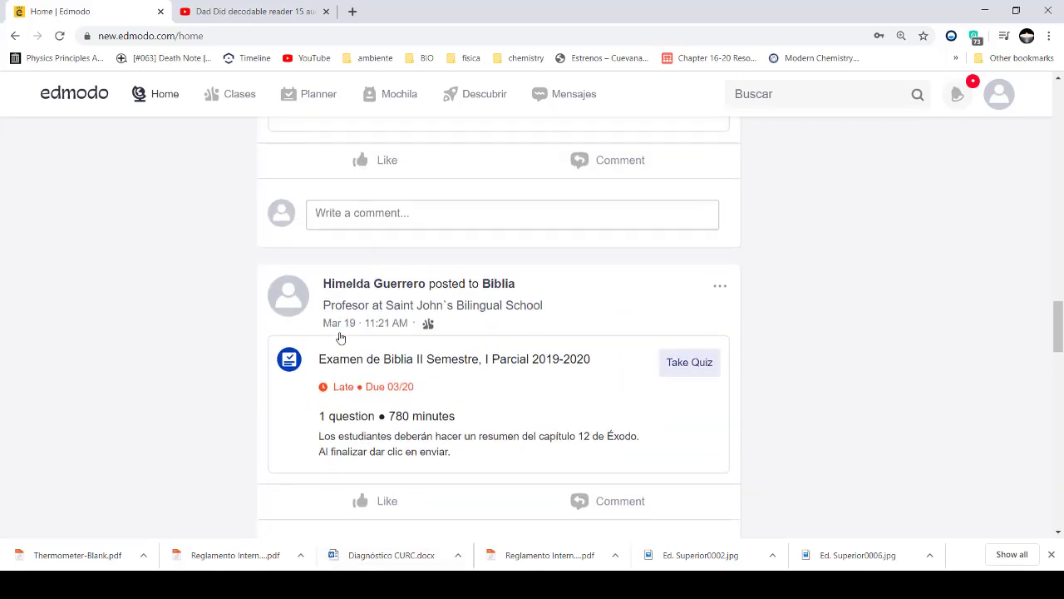
{"action": "scroll", "coordinate": [340, 336], "scroll_direction": "up", "scroll_amount": 10}
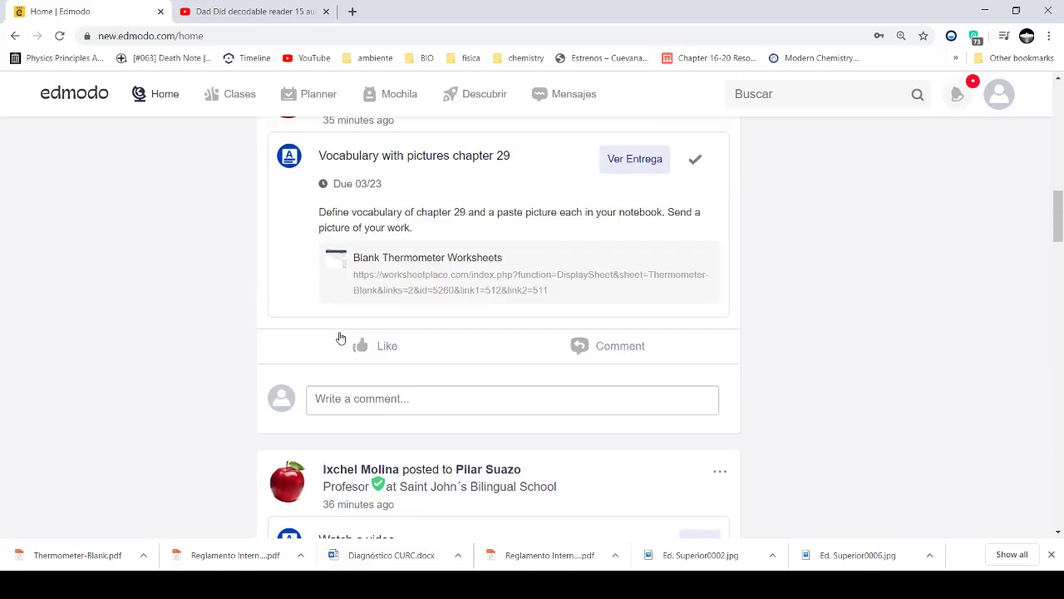
{"action": "scroll", "coordinate": [340, 336], "scroll_direction": "up", "scroll_amount": 10}
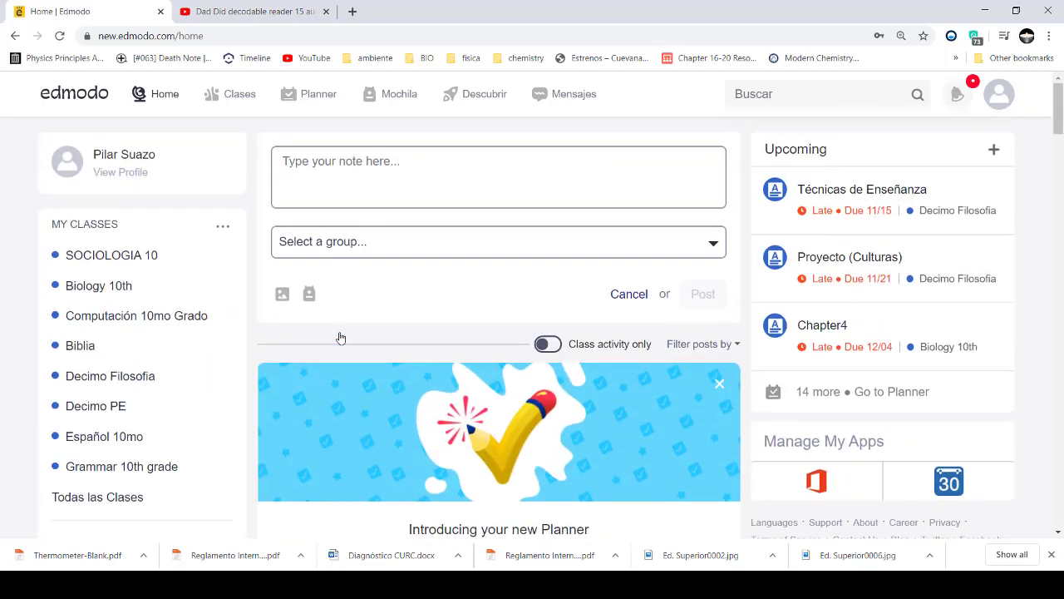
{"action": "mouse_move", "coordinate": [229, 98]}
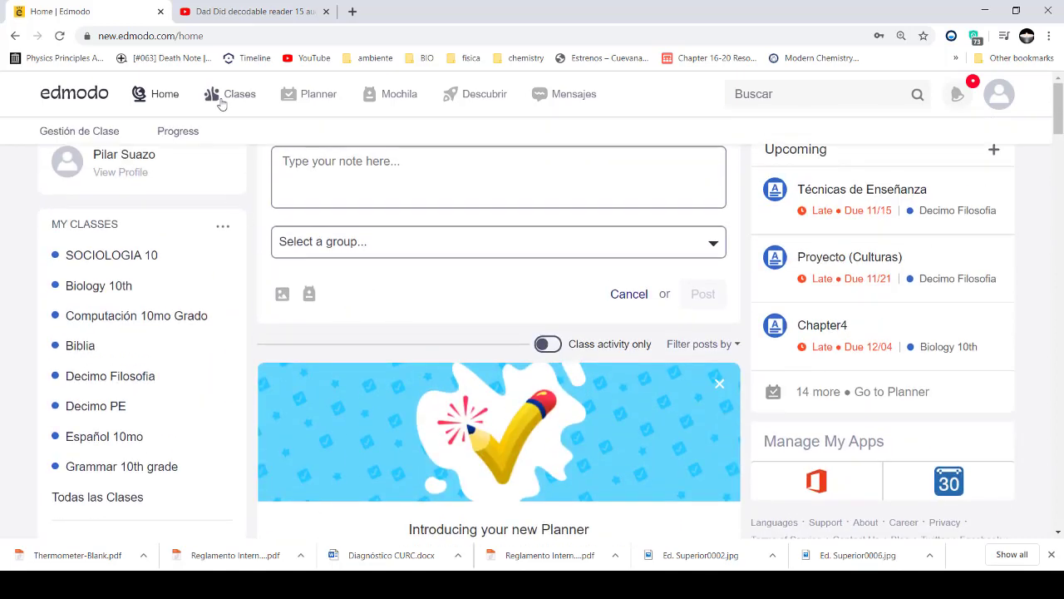
Open Progress from Clases to view grade cards for all 8 classes, e.g. Decimo PE 97%.
{"action": "left_click", "coordinate": [230, 98]}
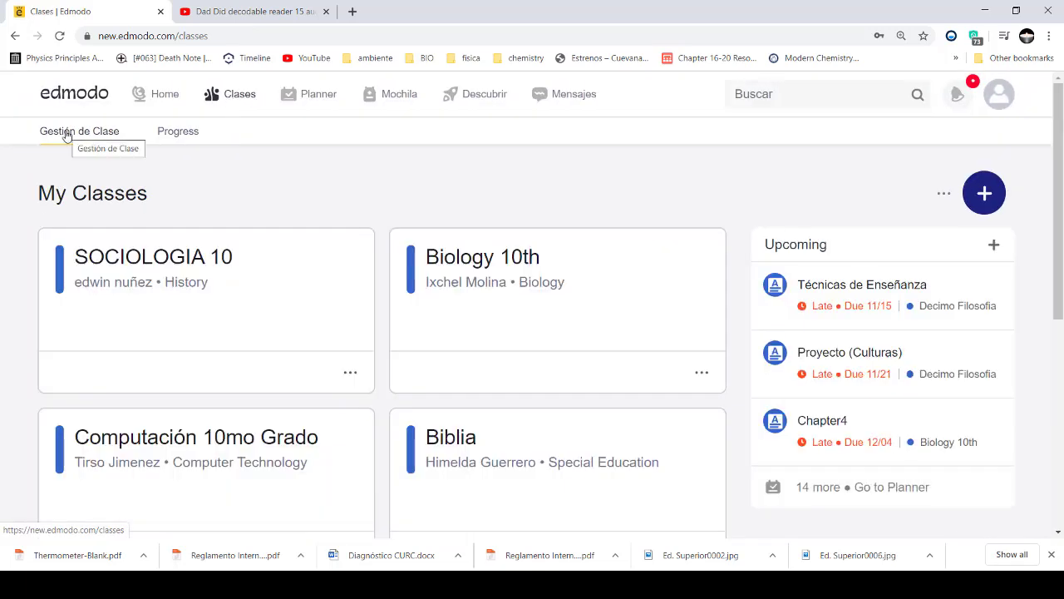
{"action": "left_click", "coordinate": [171, 133]}
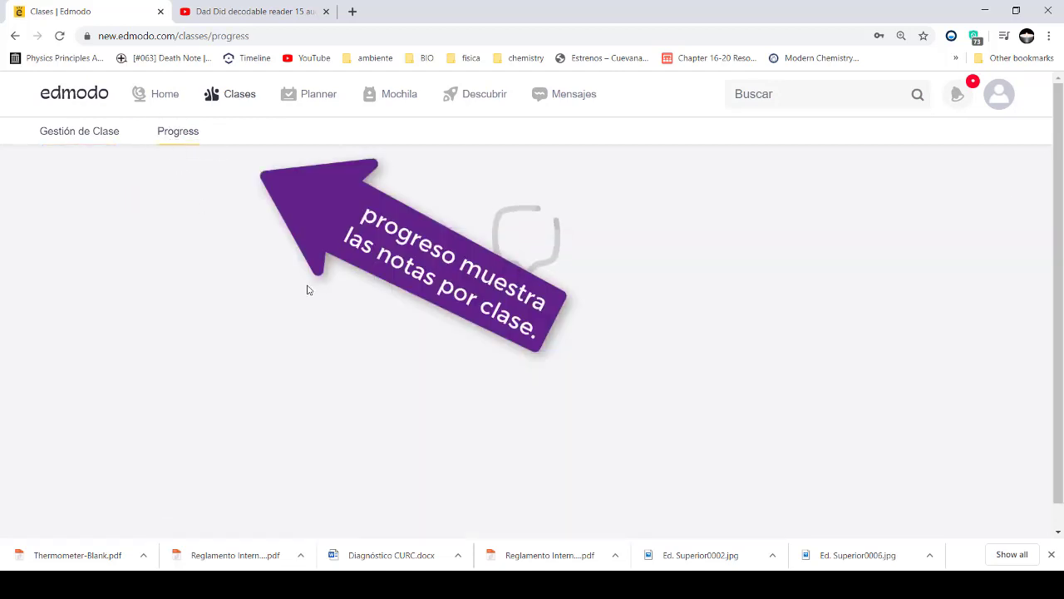
{"action": "scroll", "coordinate": [359, 324], "scroll_direction": "down", "scroll_amount": 3}
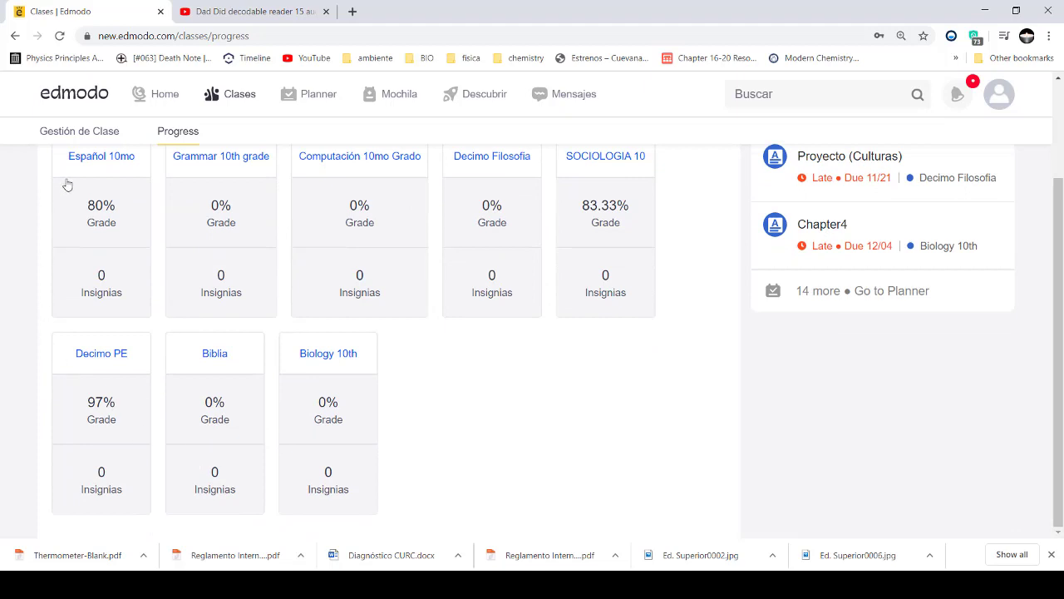
{"action": "scroll", "coordinate": [561, 287], "scroll_direction": "up", "scroll_amount": 1}
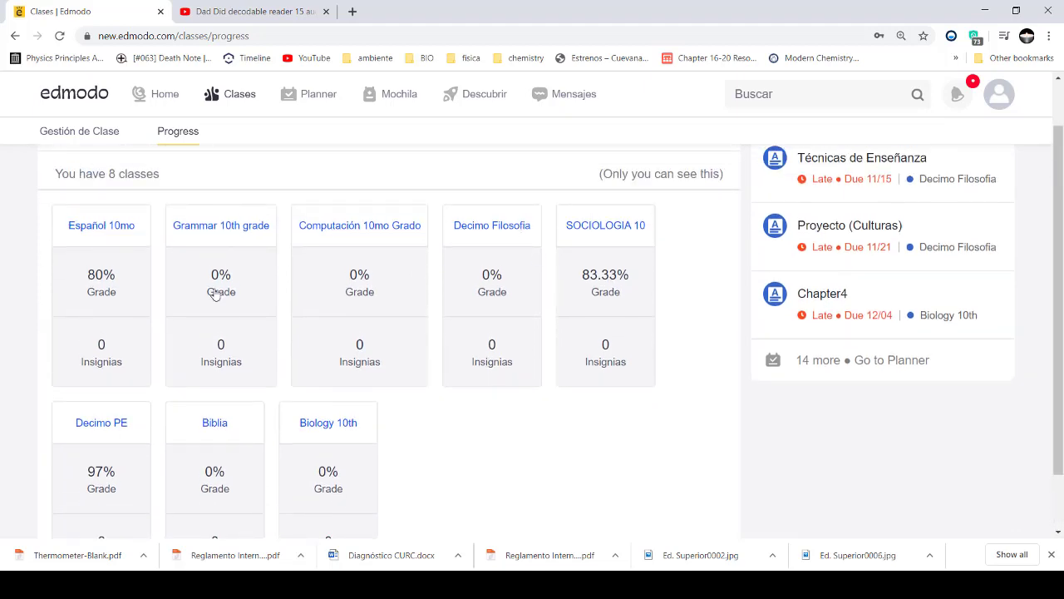
{"action": "left_click", "coordinate": [120, 293]}
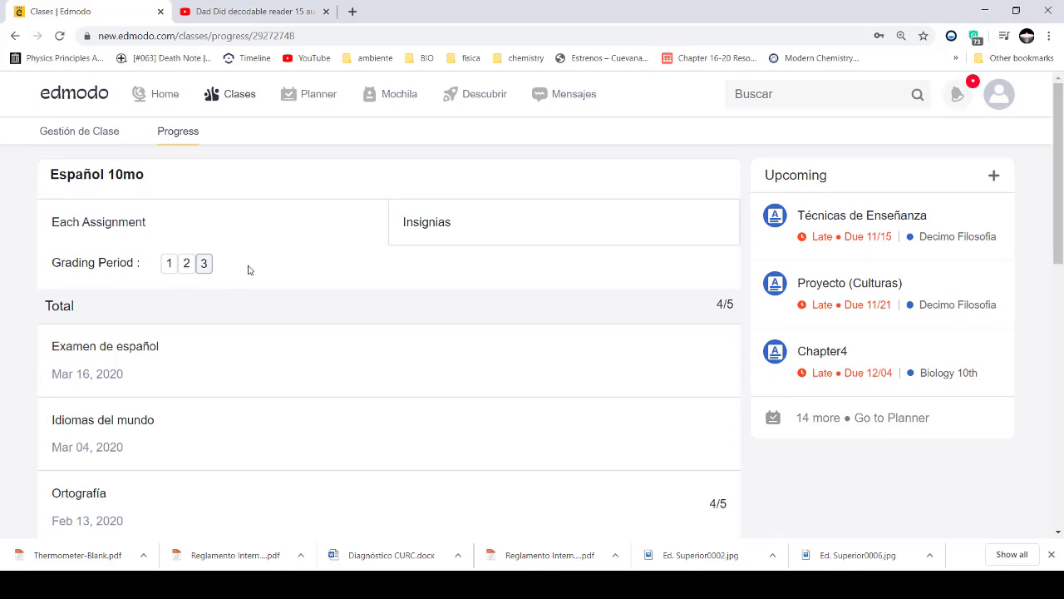
{"action": "scroll", "coordinate": [247, 269], "scroll_direction": "down", "scroll_amount": 1}
{"action": "scroll", "coordinate": [232, 253], "scroll_direction": "up", "scroll_amount": 1}
{"action": "scroll", "coordinate": [199, 353], "scroll_direction": "down", "scroll_amount": 2}
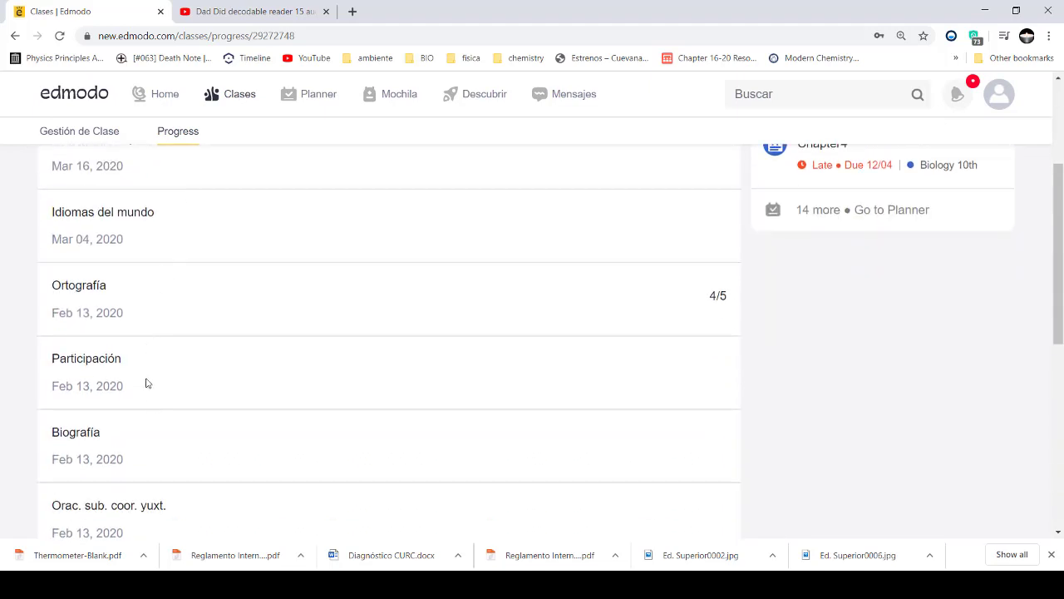
{"action": "scroll", "coordinate": [157, 408], "scroll_direction": "down", "scroll_amount": 4}
{"action": "scroll", "coordinate": [166, 258], "scroll_direction": "up", "scroll_amount": 3}
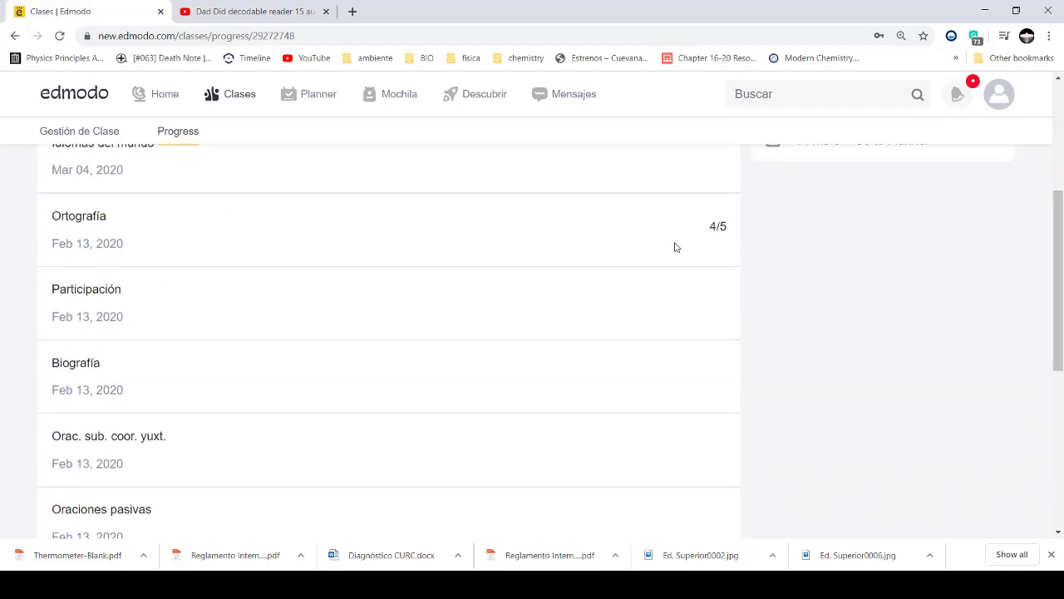
{"action": "scroll", "coordinate": [511, 302], "scroll_direction": "down", "scroll_amount": 1}
{"action": "scroll", "coordinate": [509, 309], "scroll_direction": "up", "scroll_amount": 4}
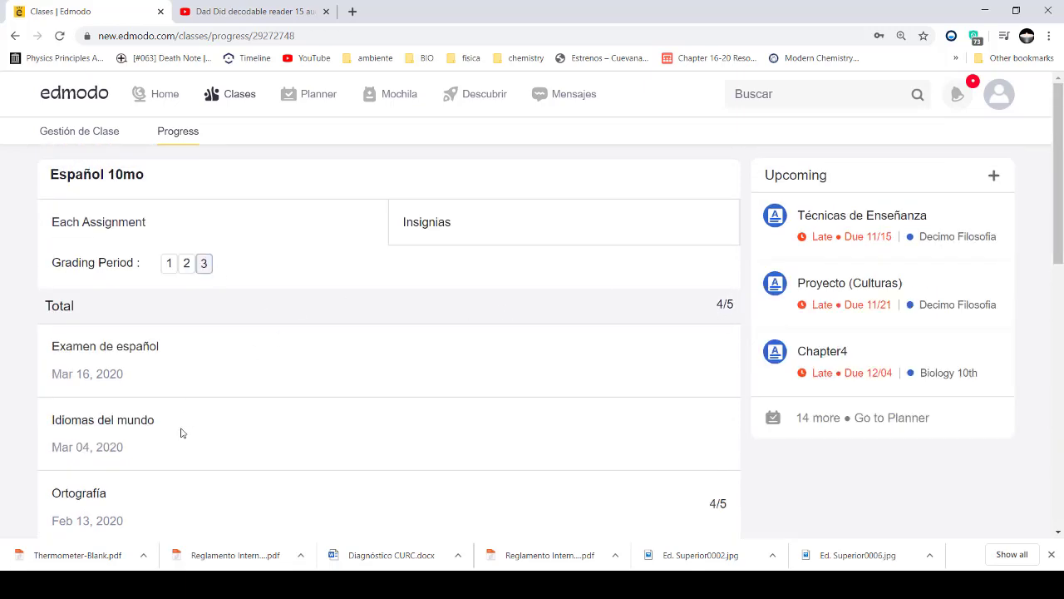
{"action": "scroll", "coordinate": [182, 432], "scroll_direction": "down", "scroll_amount": 8}
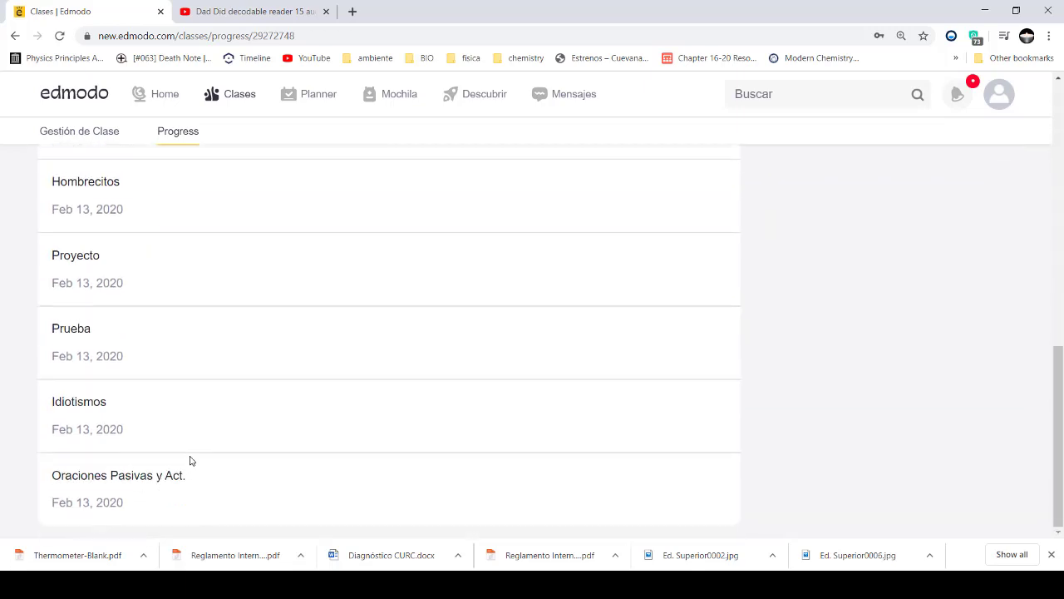
{"action": "scroll", "coordinate": [190, 460], "scroll_direction": "up", "scroll_amount": 8}
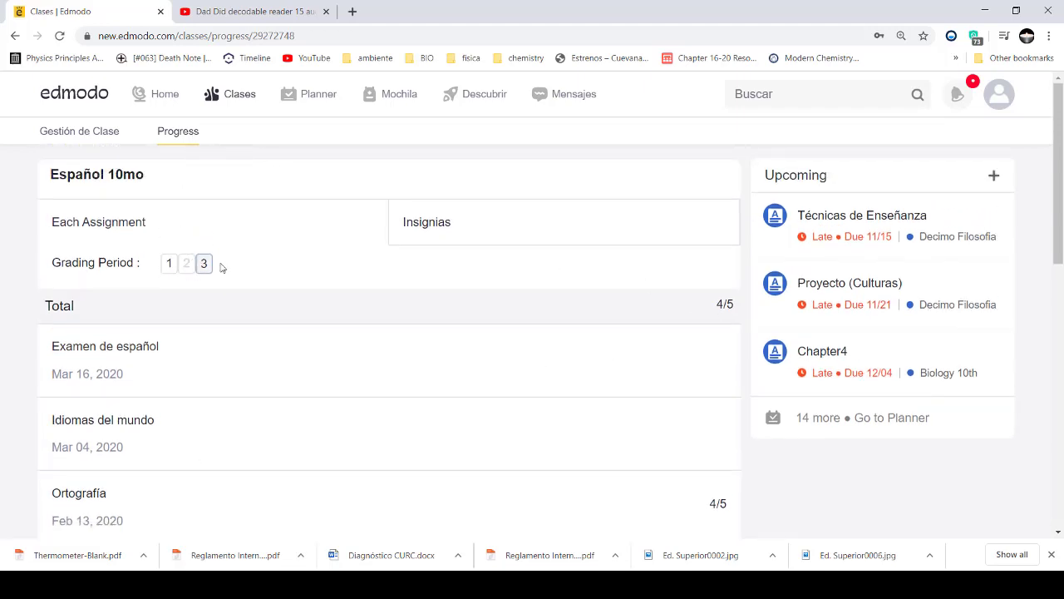
{"action": "left_click", "coordinate": [178, 133]}
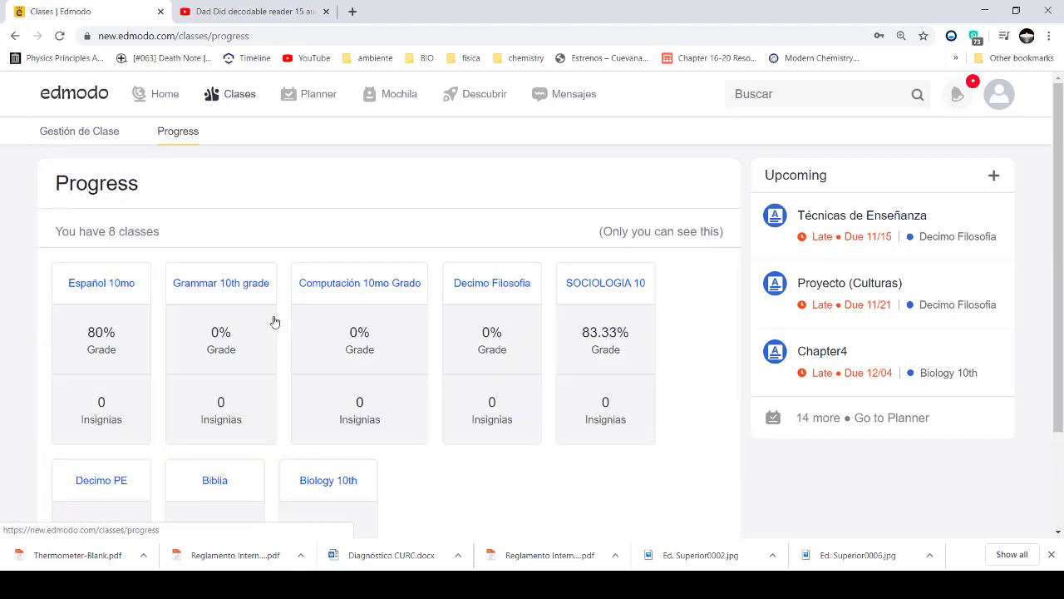
Review the Decimo Filosofia grade breakdown (Total 0/0), then go back to the home feed.
{"action": "left_click", "coordinate": [501, 338]}
{"action": "scroll", "coordinate": [416, 365], "scroll_direction": "down", "scroll_amount": 4}
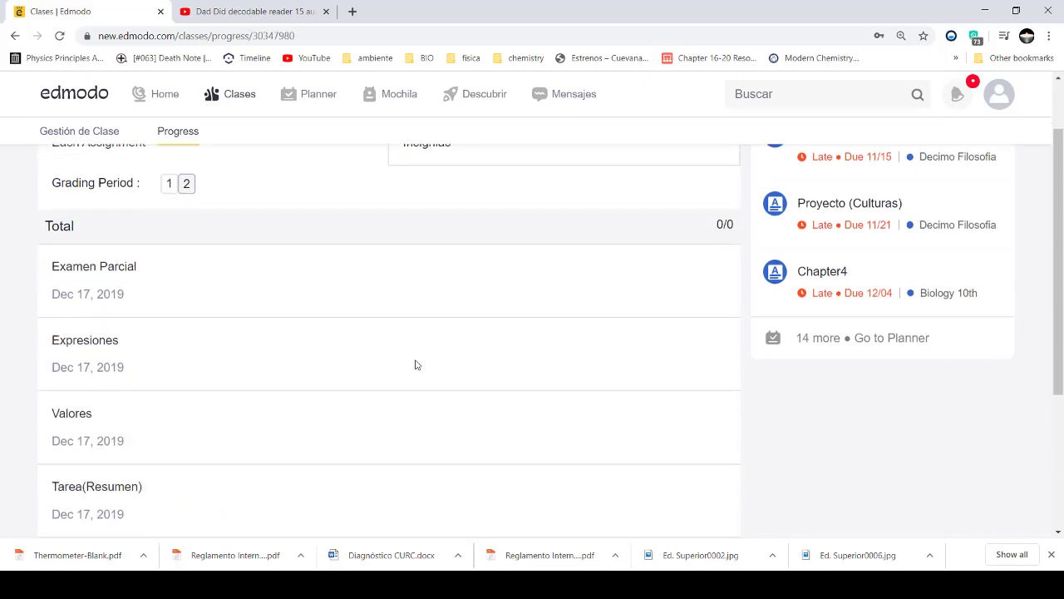
{"action": "scroll", "coordinate": [417, 364], "scroll_direction": "up", "scroll_amount": 4}
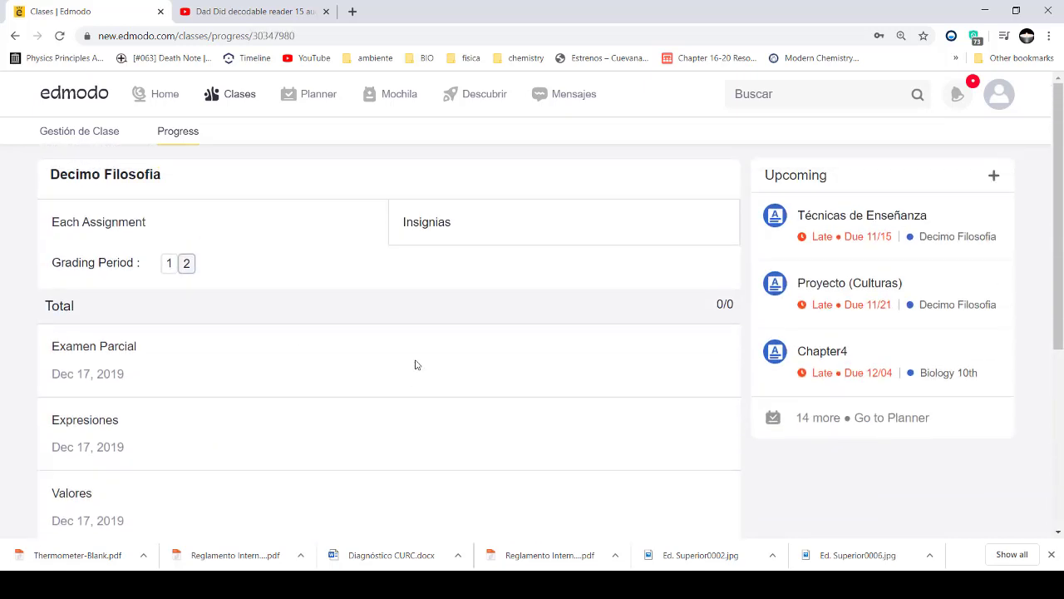
{"action": "left_click", "coordinate": [164, 98]}
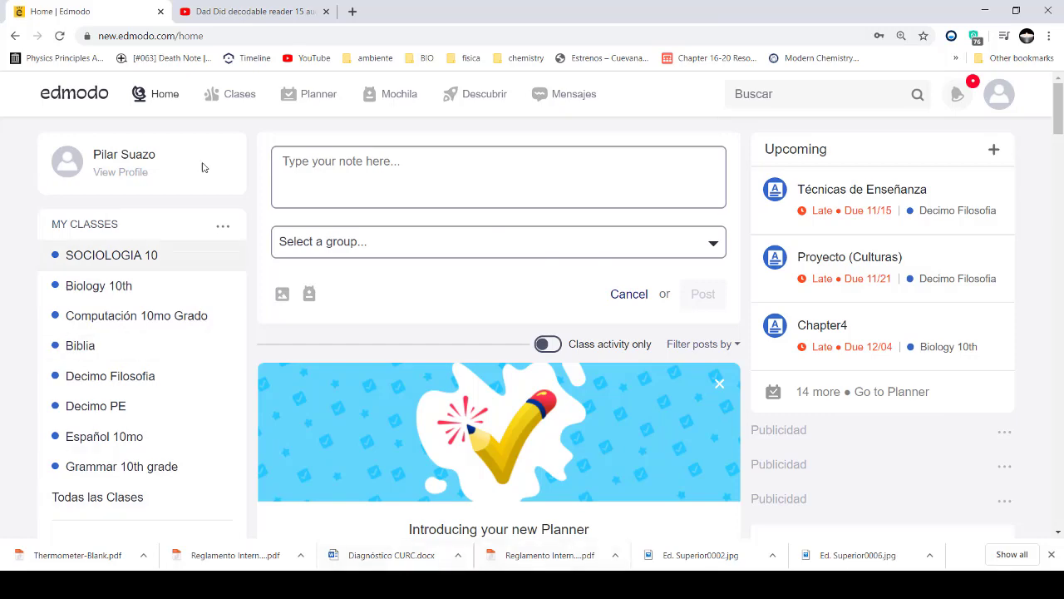
Scroll down through the home feed and back up to the Planner announcement.
{"action": "scroll", "coordinate": [543, 370], "scroll_direction": "down", "scroll_amount": 3}
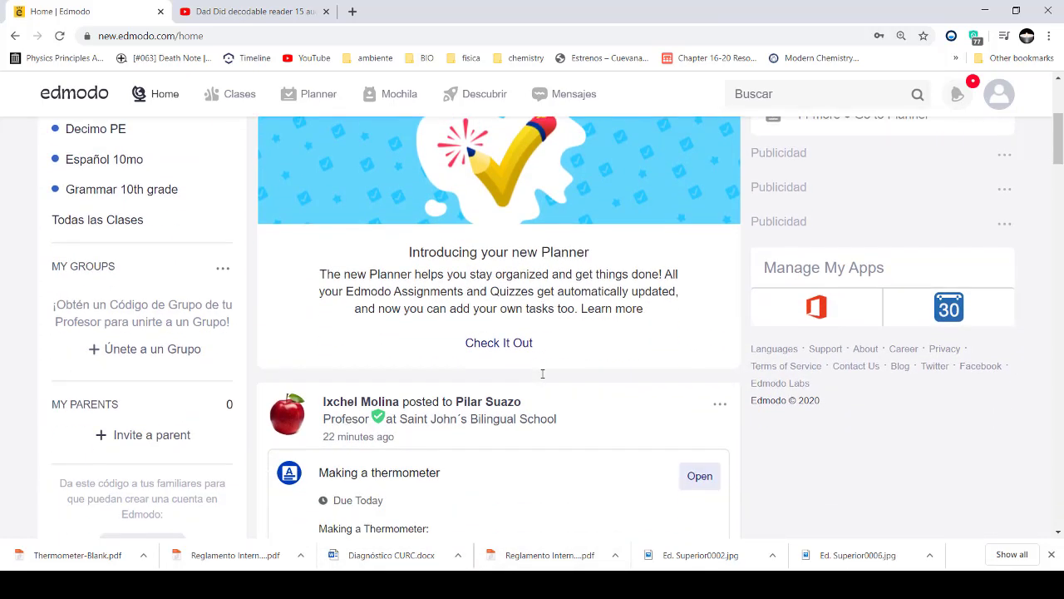
{"action": "scroll", "coordinate": [542, 374], "scroll_direction": "down", "scroll_amount": 3}
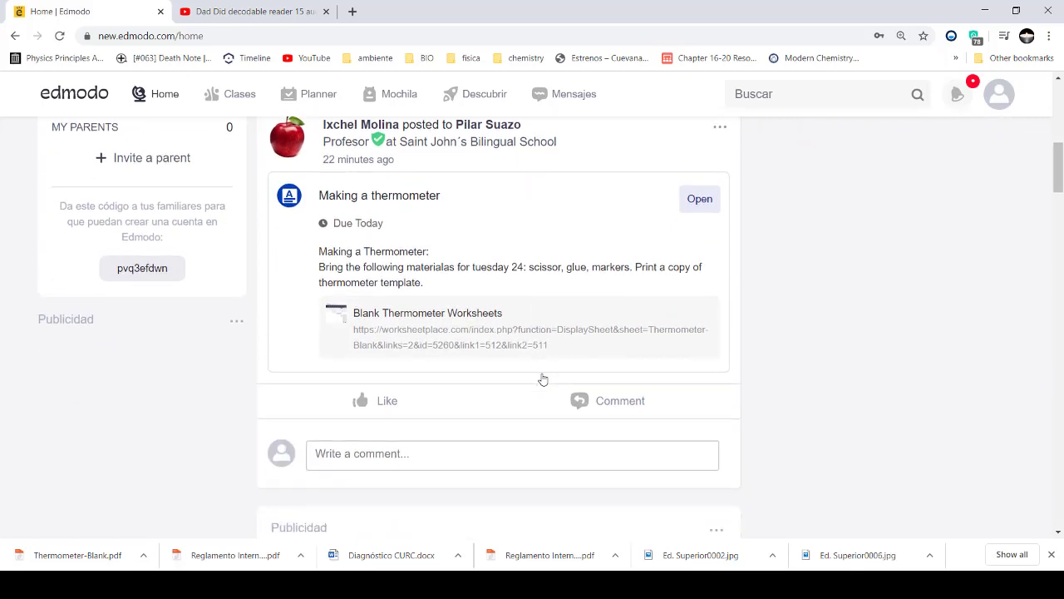
{"action": "scroll", "coordinate": [542, 379], "scroll_direction": "down", "scroll_amount": 1}
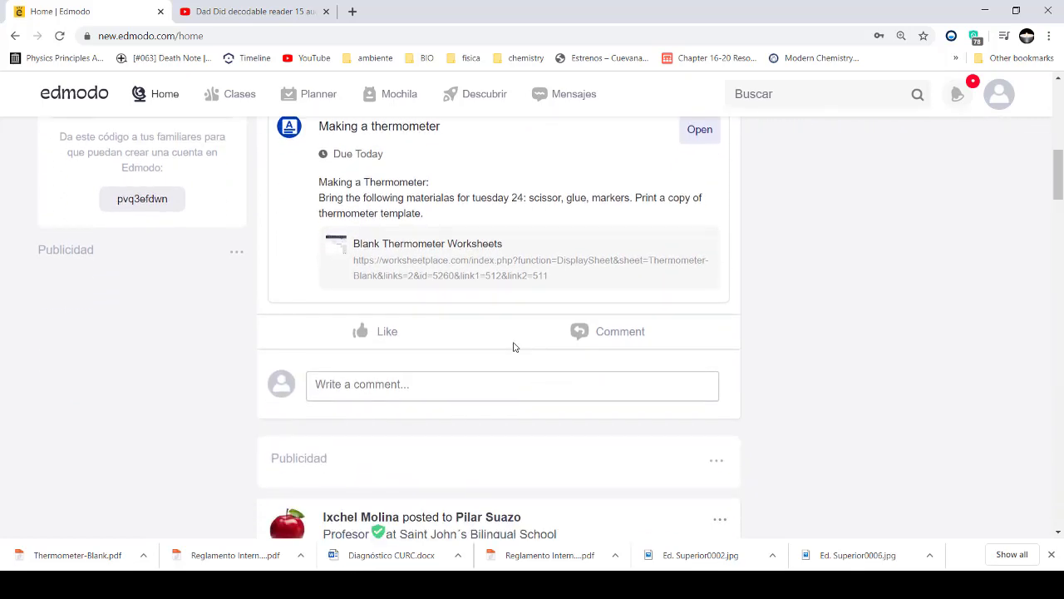
{"action": "scroll", "coordinate": [514, 347], "scroll_direction": "up", "scroll_amount": 5}
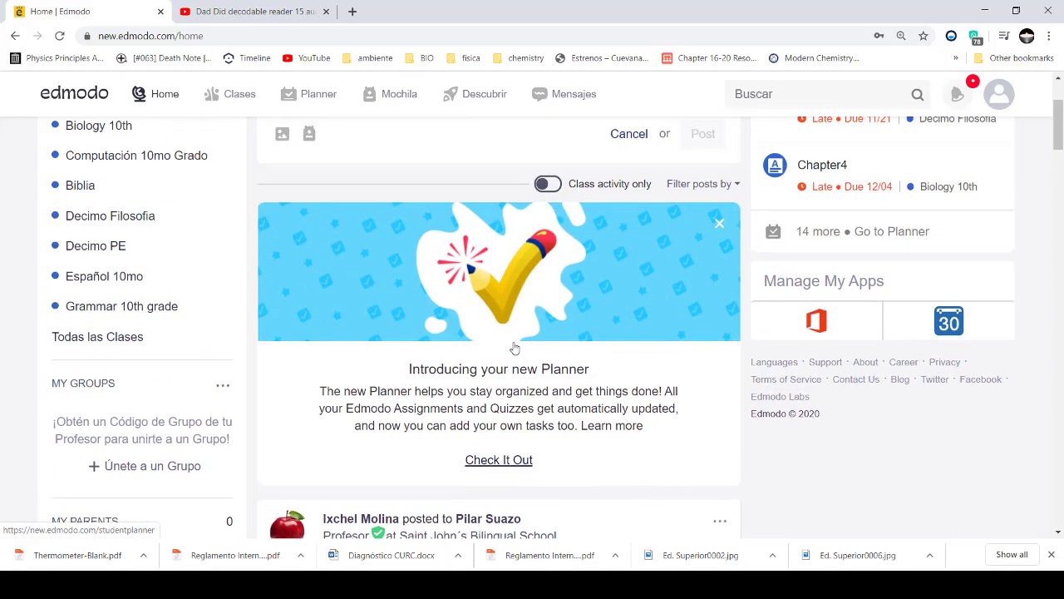
{"action": "scroll", "coordinate": [514, 347], "scroll_direction": "up", "scroll_amount": 2}
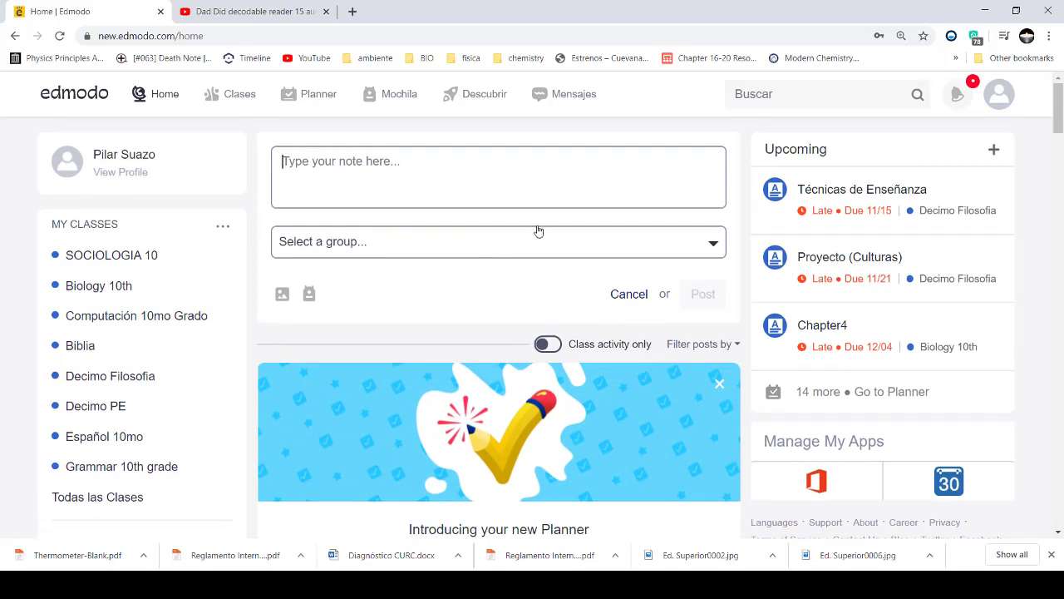
{"action": "left_click", "coordinate": [363, 243]}
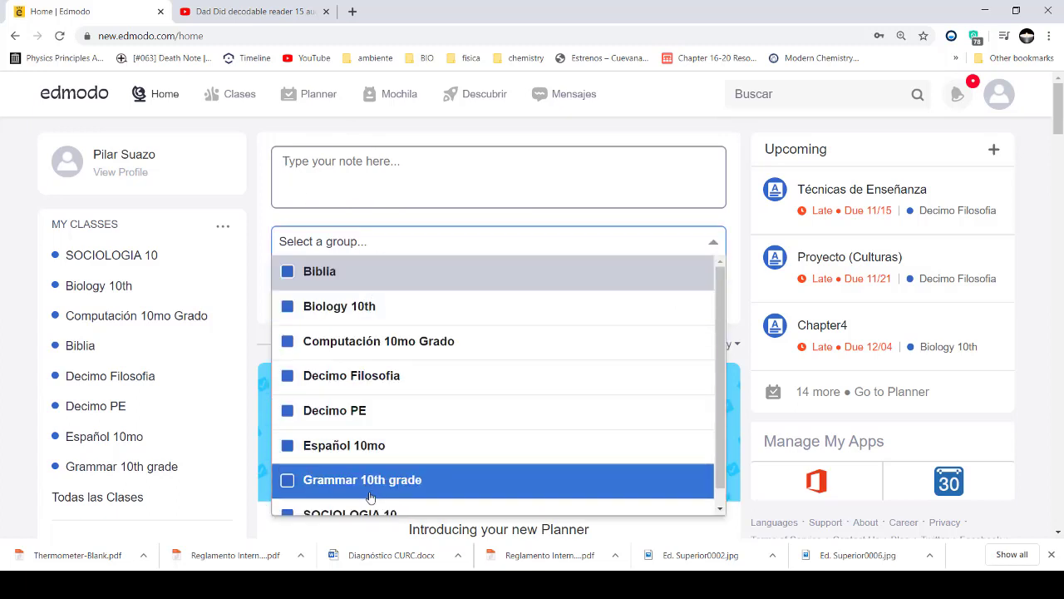
{"action": "left_click", "coordinate": [411, 178]}
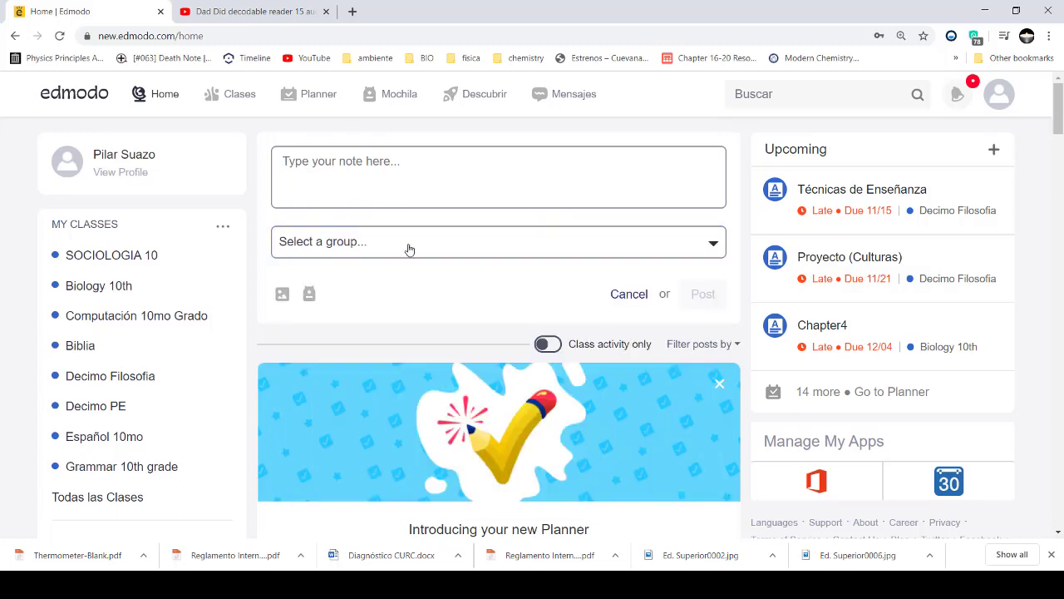
{"action": "left_click", "coordinate": [710, 241]}
{"action": "scroll", "coordinate": [592, 423], "scroll_direction": "down", "scroll_amount": 1}
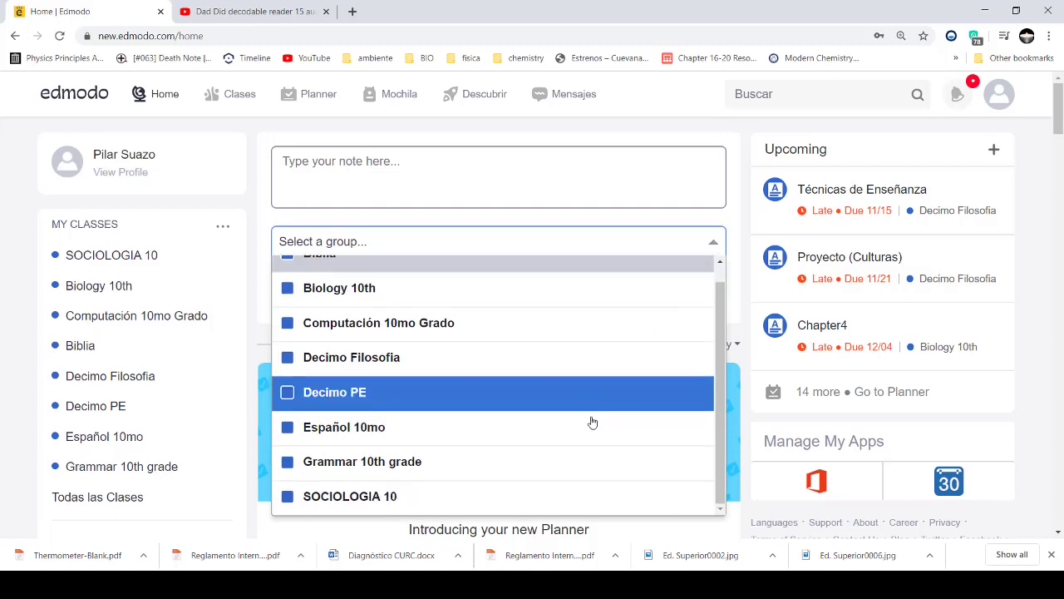
{"action": "scroll", "coordinate": [593, 423], "scroll_direction": "up", "scroll_amount": 1}
{"action": "left_click", "coordinate": [583, 179]}
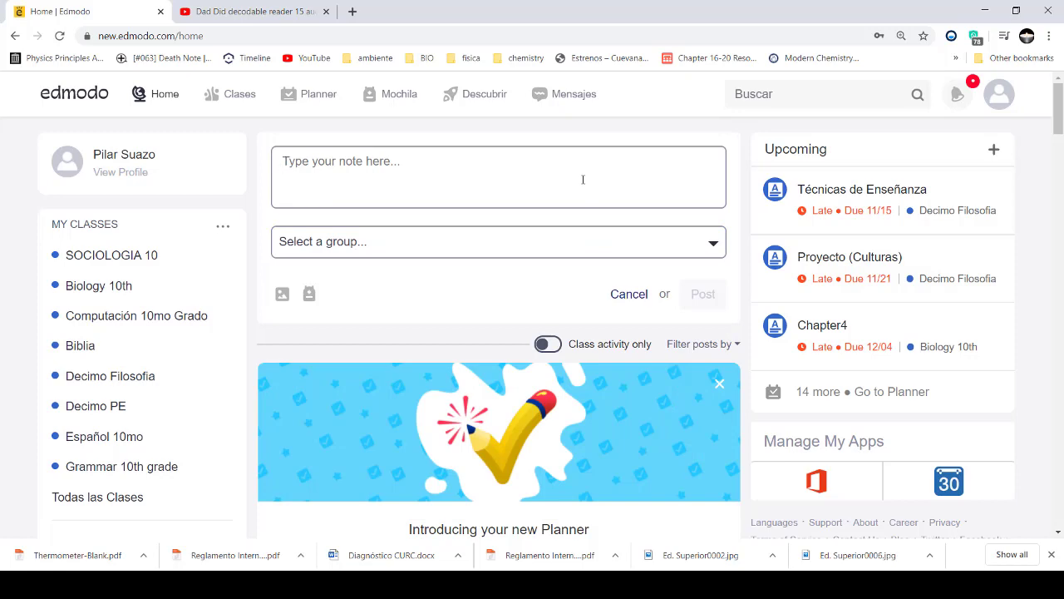
{"action": "scroll", "coordinate": [583, 197], "scroll_direction": "down", "scroll_amount": 3}
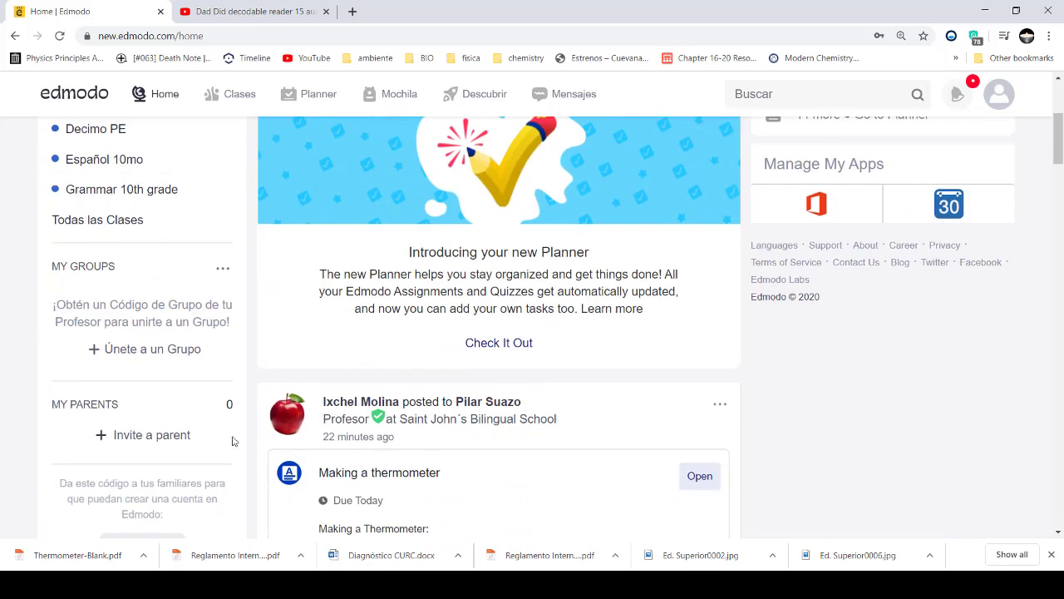
{"action": "scroll", "coordinate": [684, 420], "scroll_direction": "down", "scroll_amount": 3}
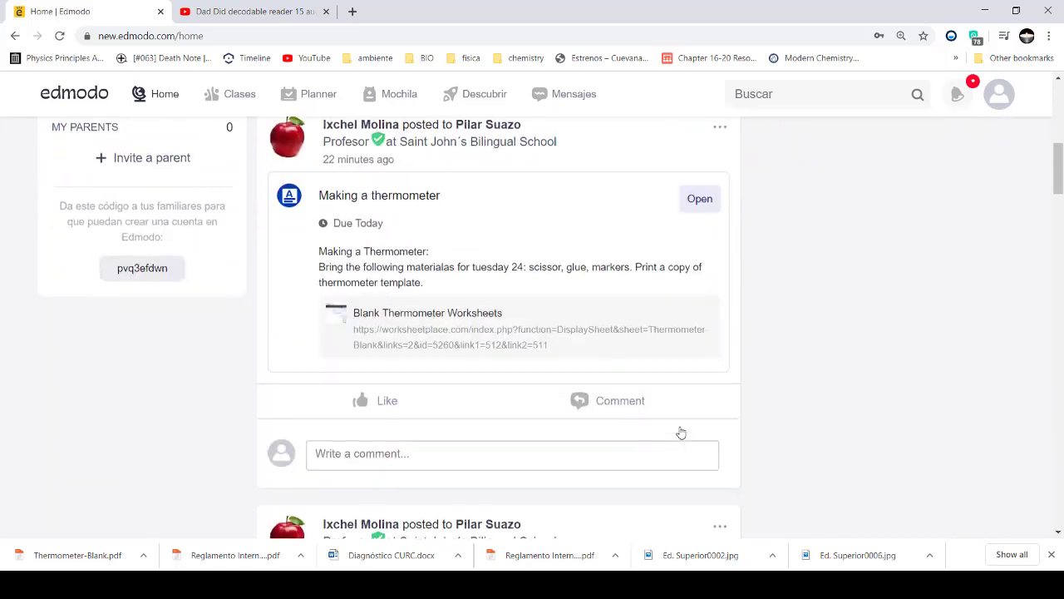
{"action": "scroll", "coordinate": [681, 433], "scroll_direction": "down", "scroll_amount": 12}
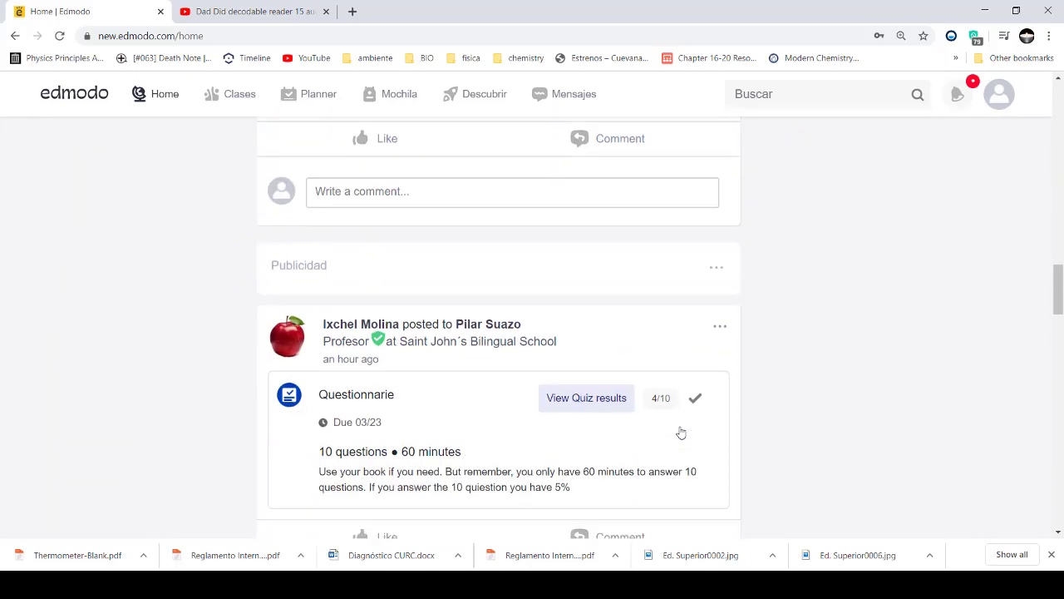
{"action": "scroll", "coordinate": [681, 433], "scroll_direction": "up", "scroll_amount": 15}
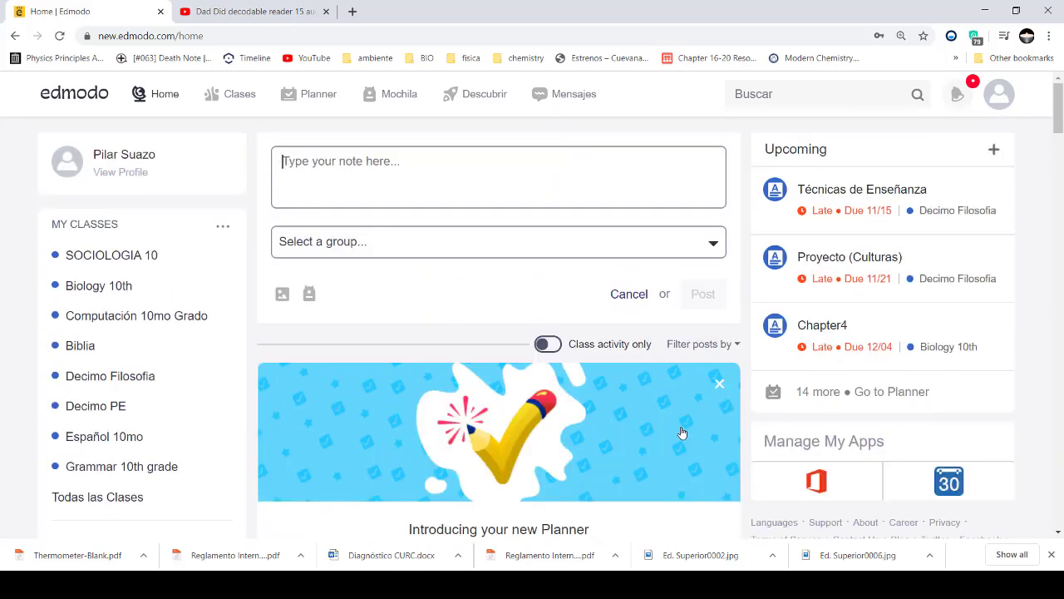
{"action": "left_click", "coordinate": [999, 94]}
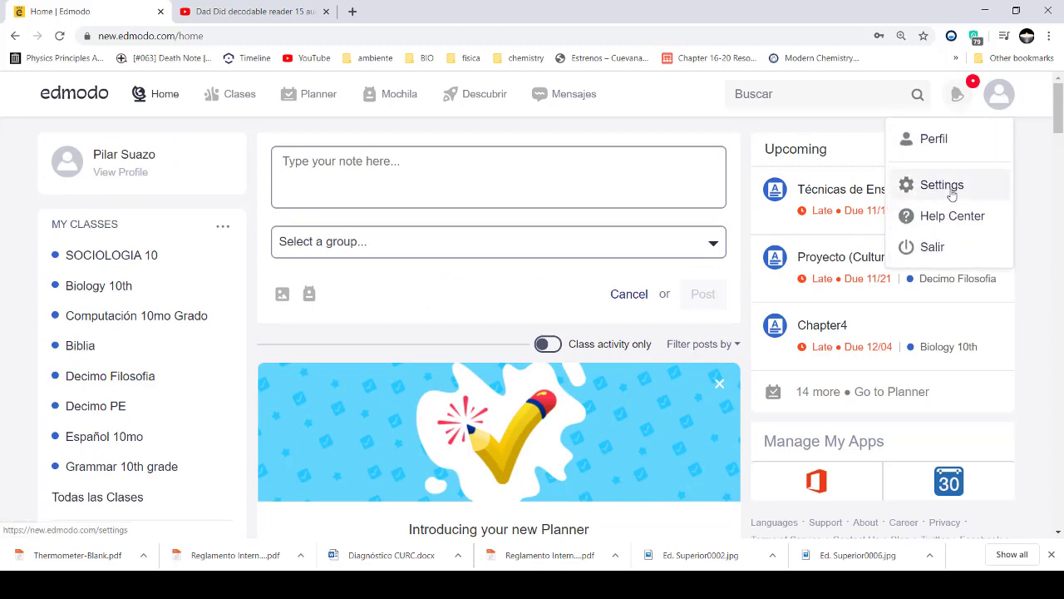
{"action": "left_click", "coordinate": [933, 247]}
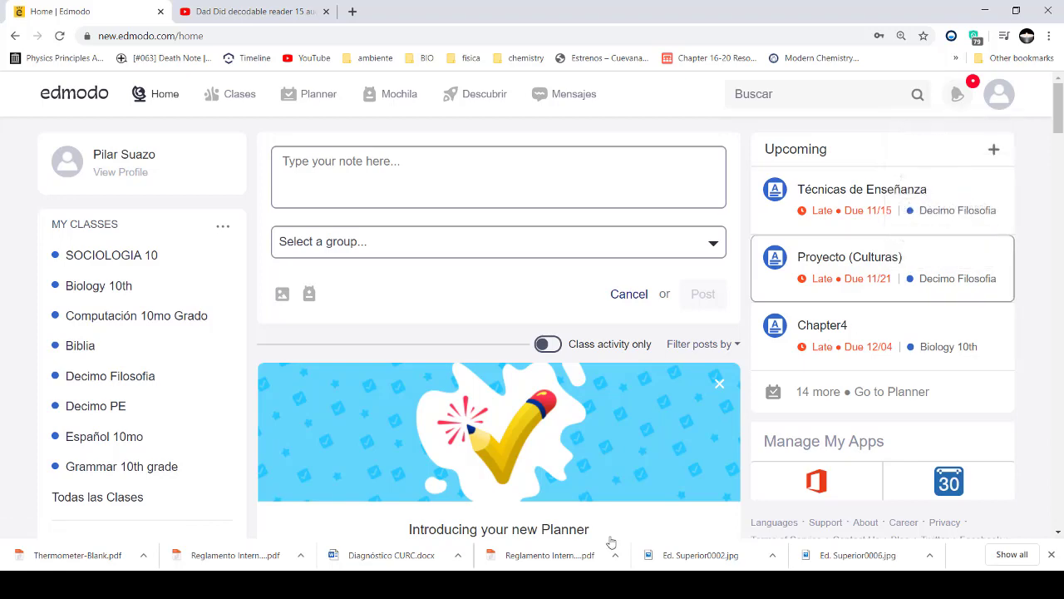